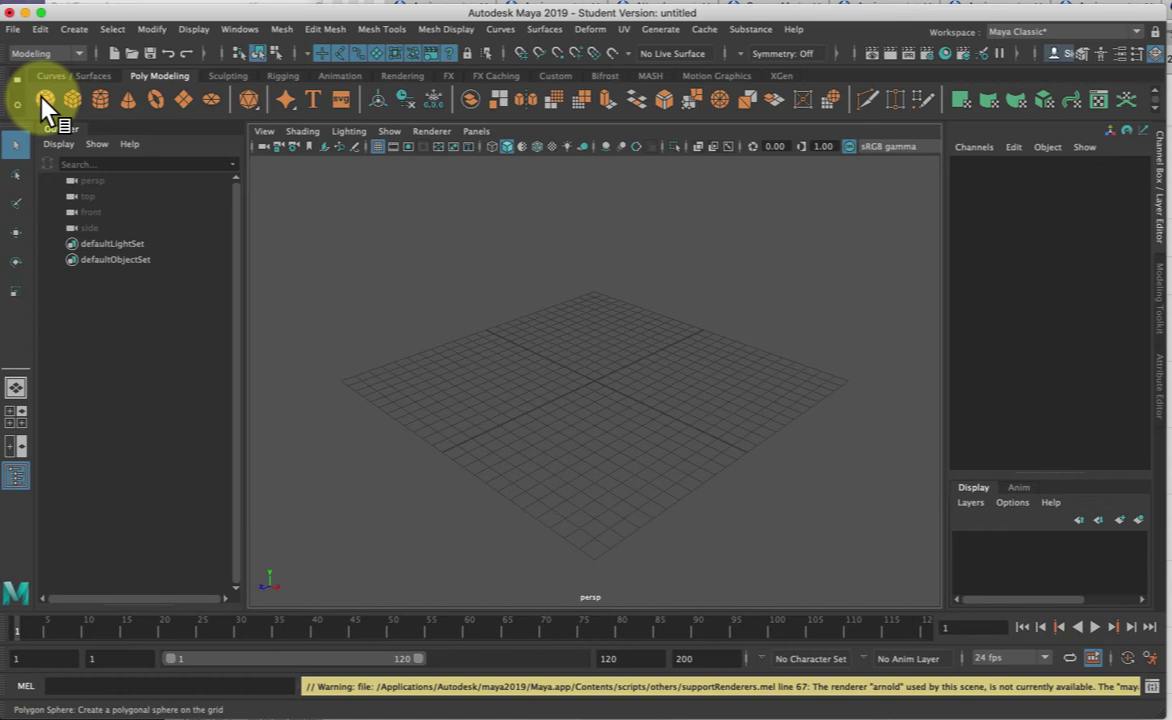
Step: Create a polygon sphere, scale it uniformly to about 2.83, and raise it to about 2.71 in Y
{"action": "left_click", "coordinate": [45, 99]}
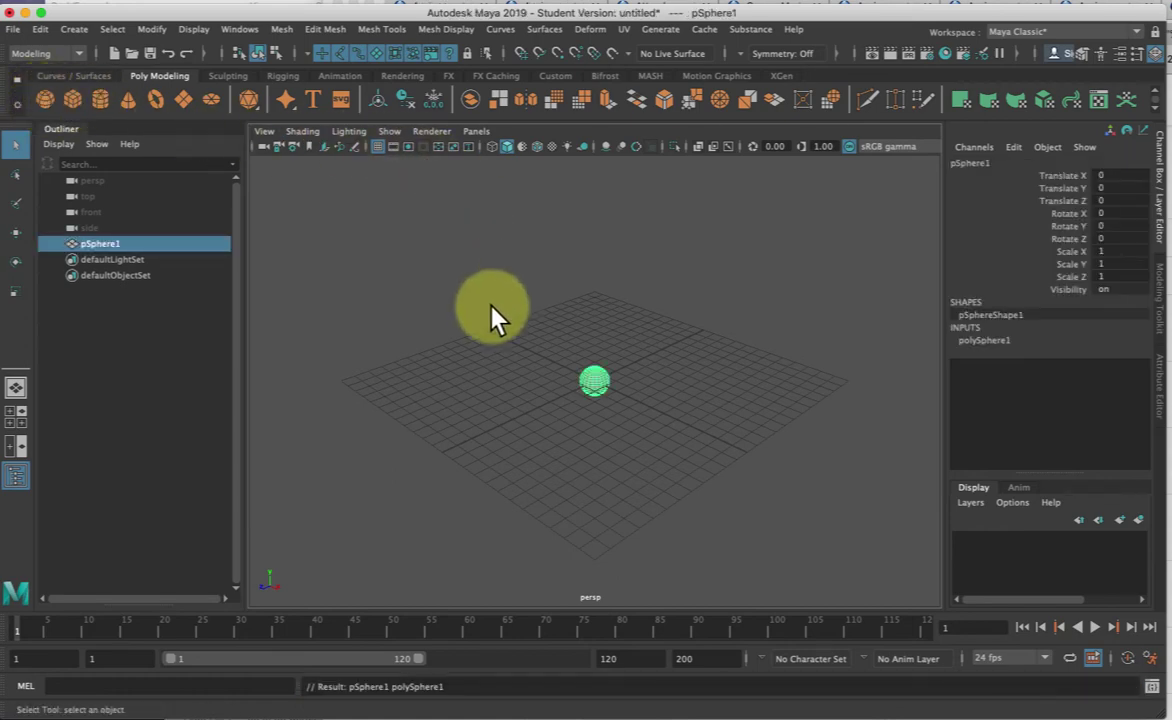
{"action": "key", "text": "r"}
{"action": "left_click_drag", "start_coordinate": [595, 381], "coordinate": [641, 400]}
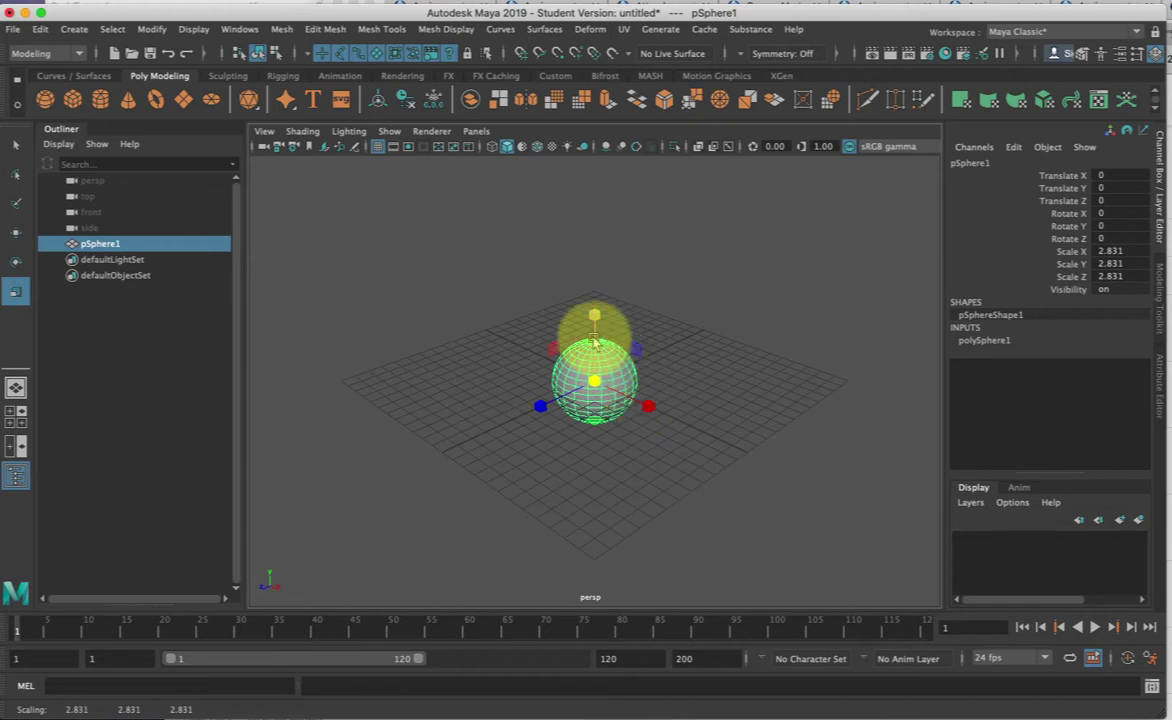
{"action": "key", "text": "w"}
{"action": "left_click_drag", "start_coordinate": [598, 312], "coordinate": [596, 272]}
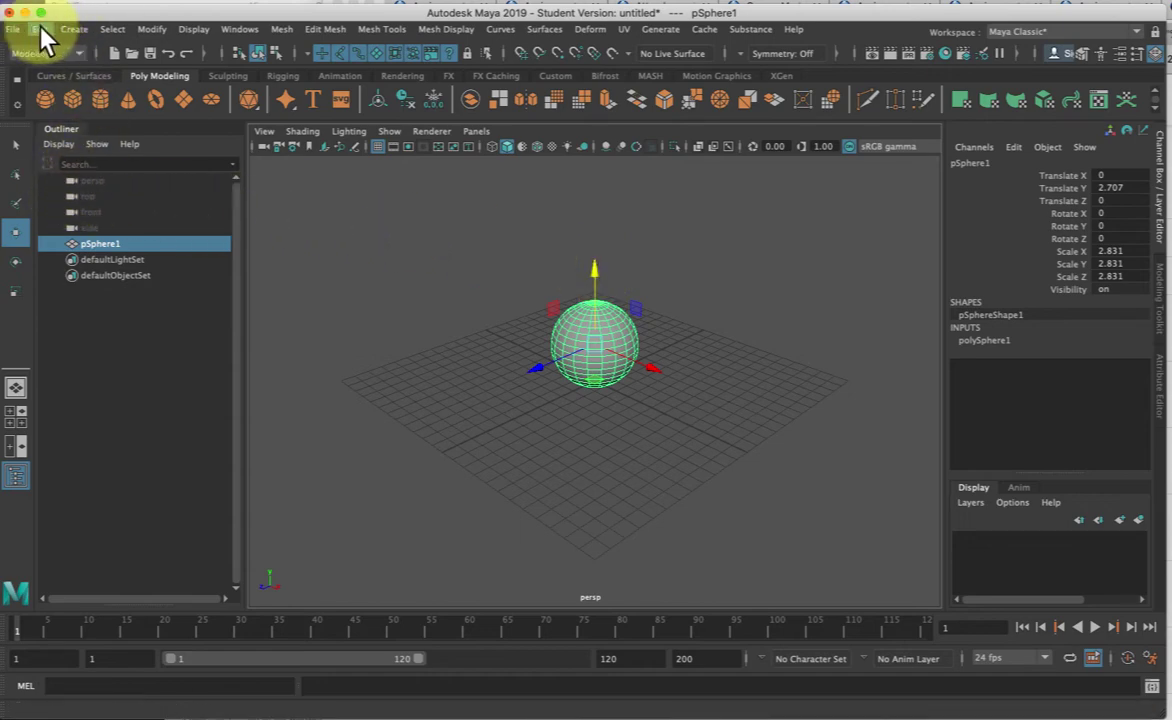
Step: Open the Hypershade and create a new Blinn material
{"action": "left_click", "coordinate": [229, 28]}
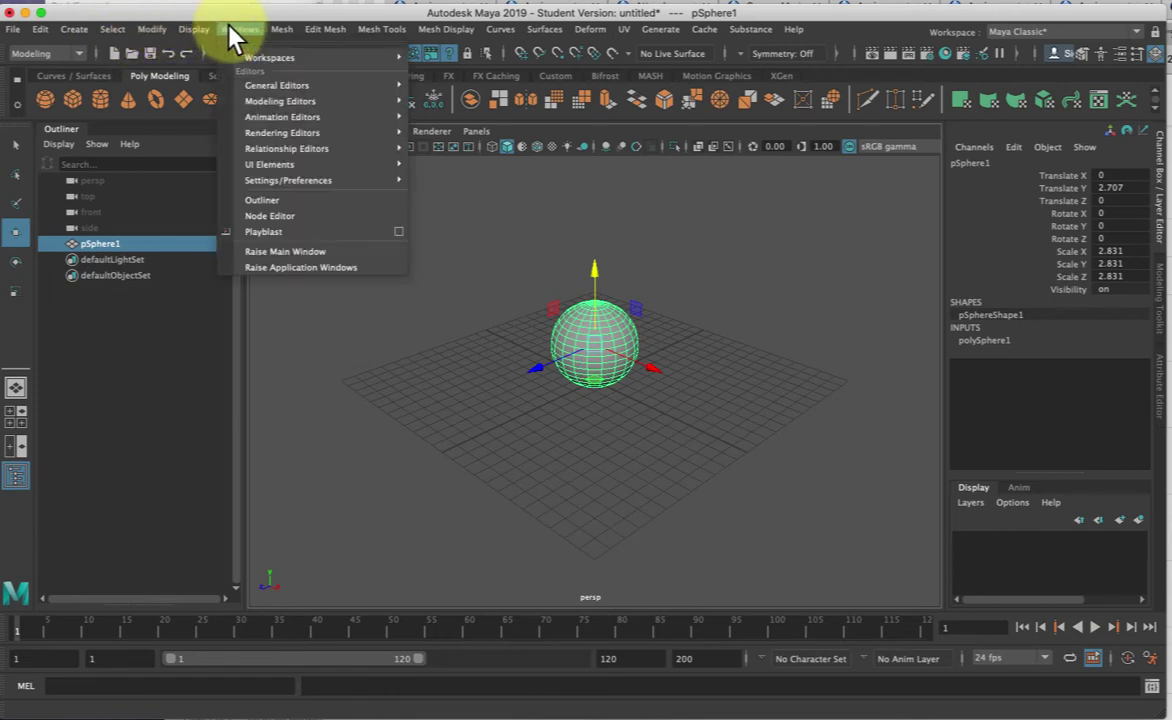
{"action": "mouse_move", "coordinate": [267, 119]}
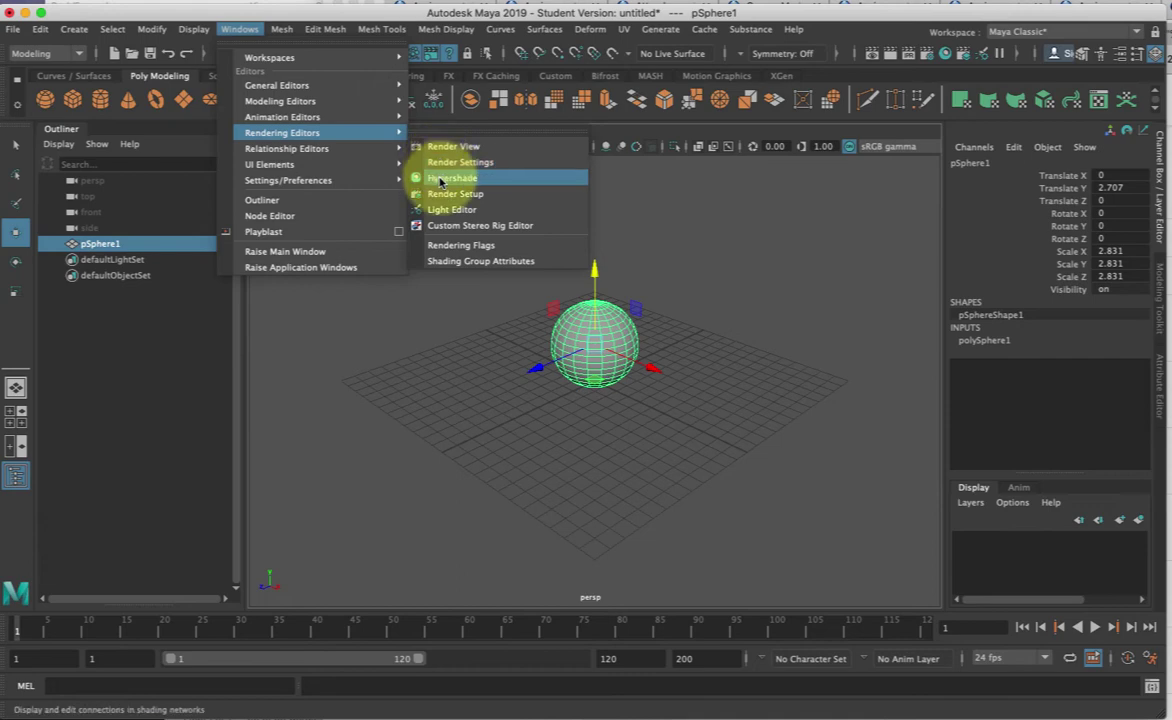
{"action": "left_click", "coordinate": [440, 179]}
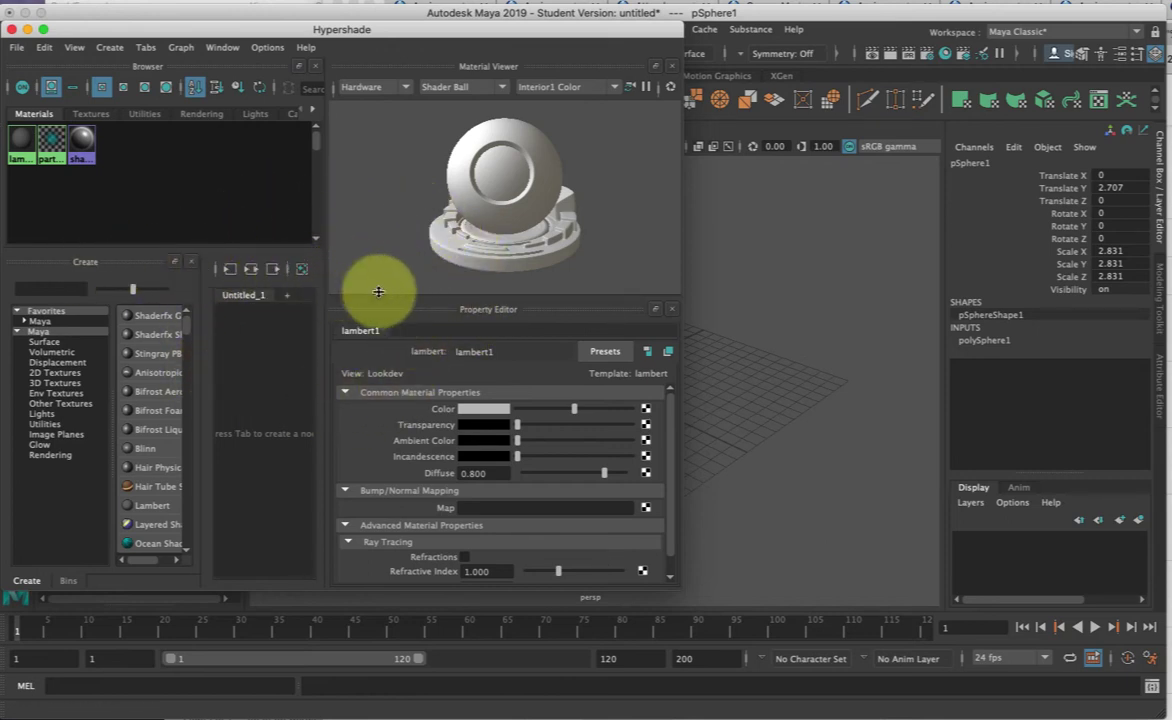
{"action": "left_click", "coordinate": [224, 48]}
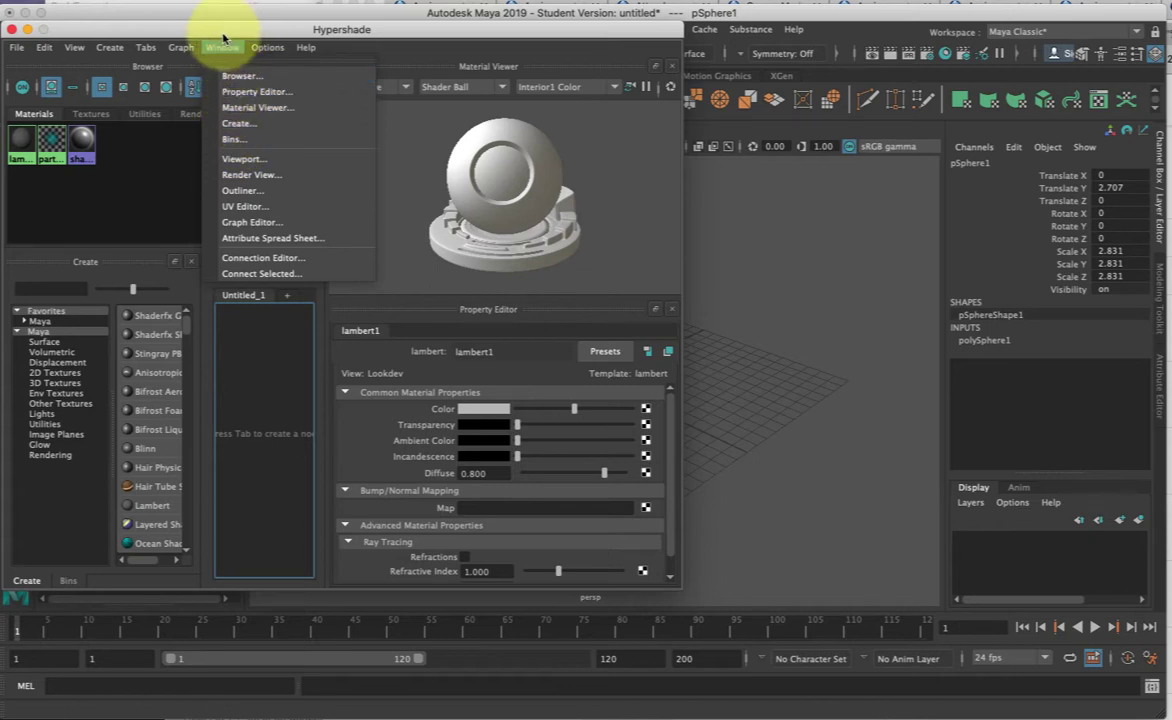
{"action": "left_click", "coordinate": [44, 170]}
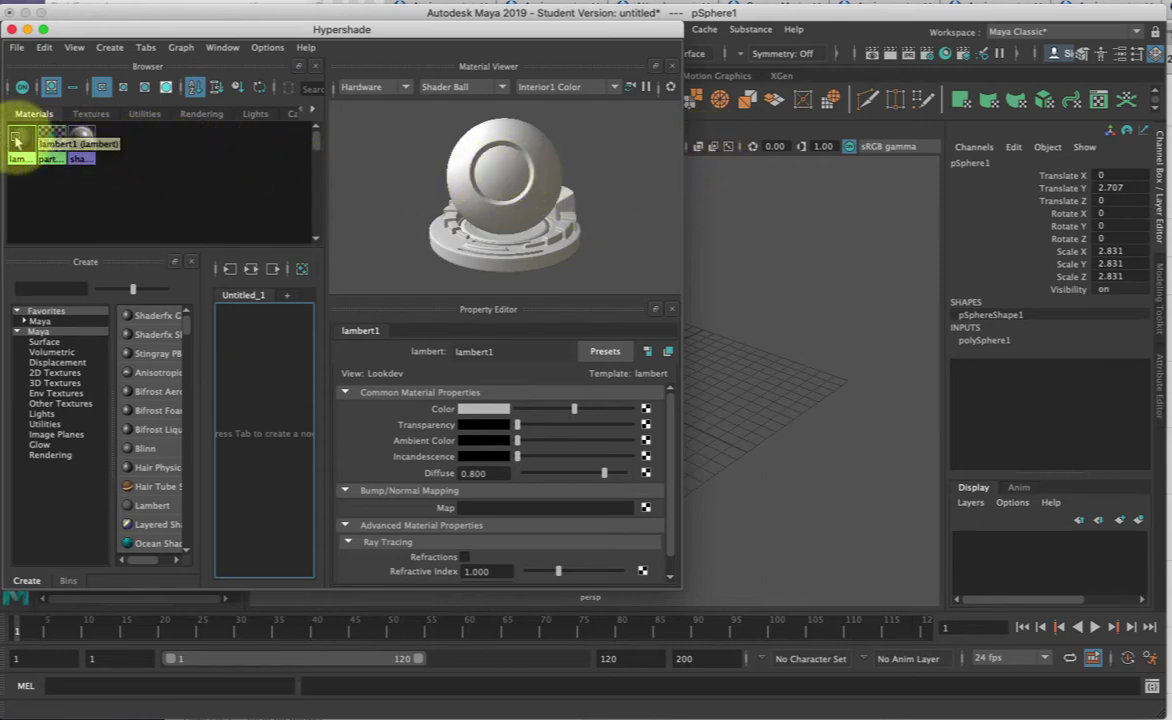
{"action": "left_click_drag", "start_coordinate": [17, 142], "coordinate": [148, 447]}
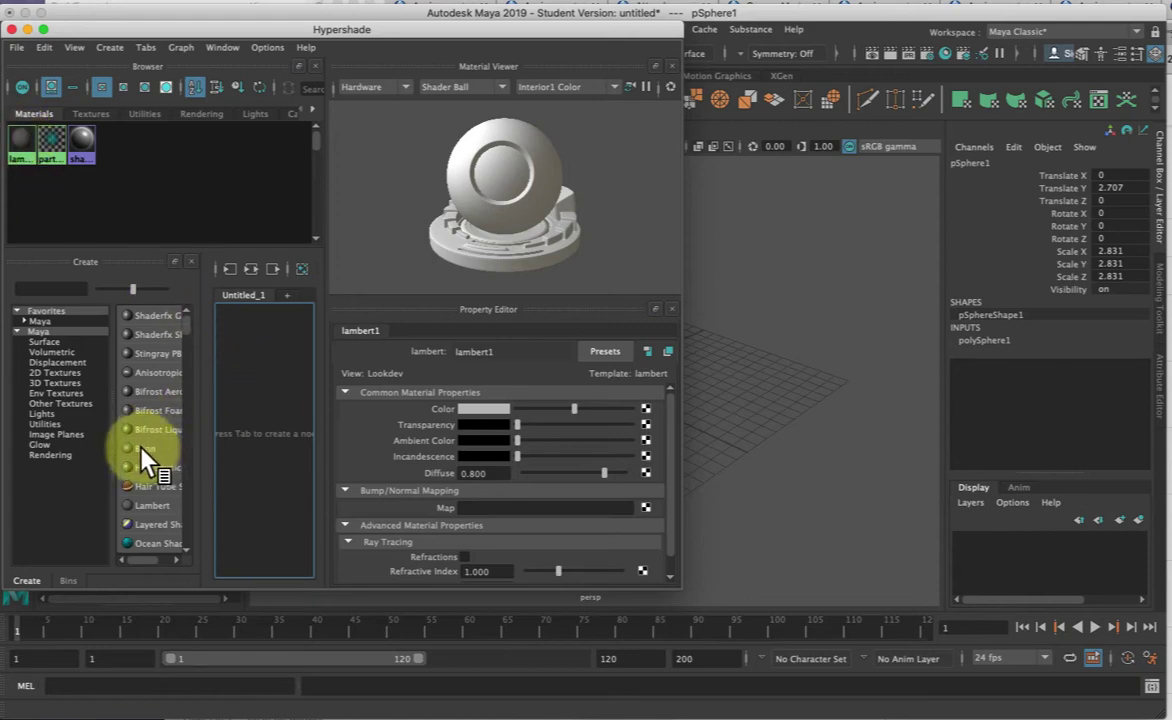
{"action": "left_click", "coordinate": [140, 449]}
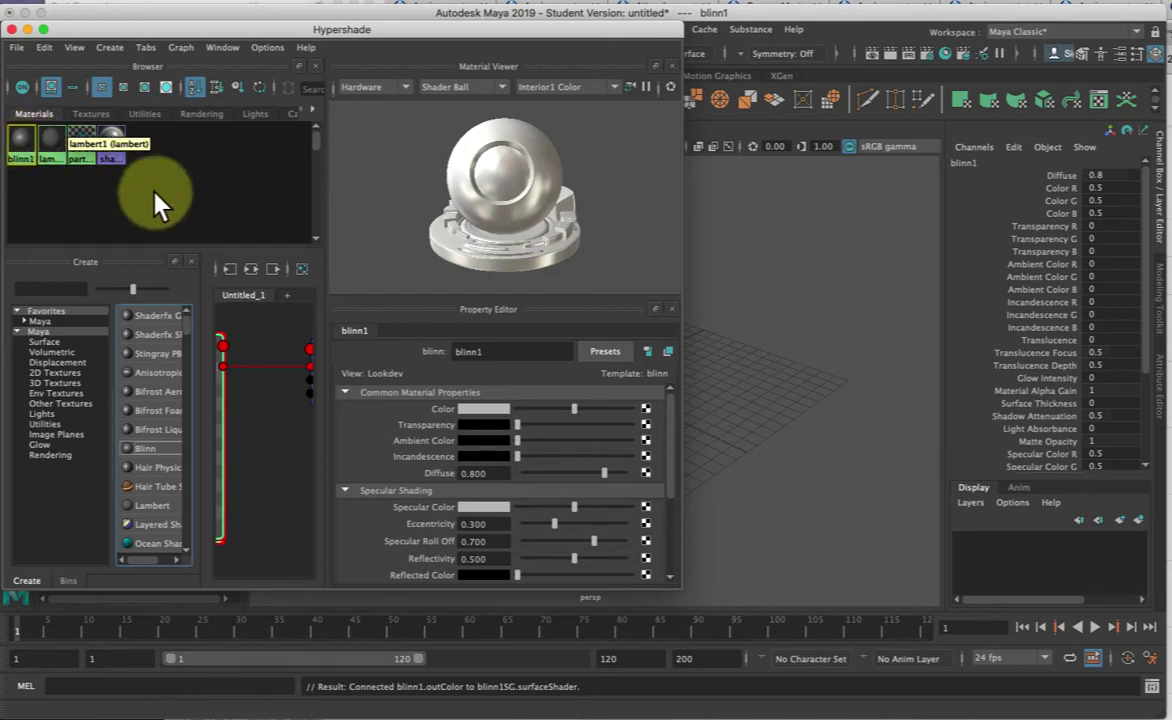
Step: Rename the new Blinn material as orb
{"action": "double_click", "coordinate": [495, 352]}
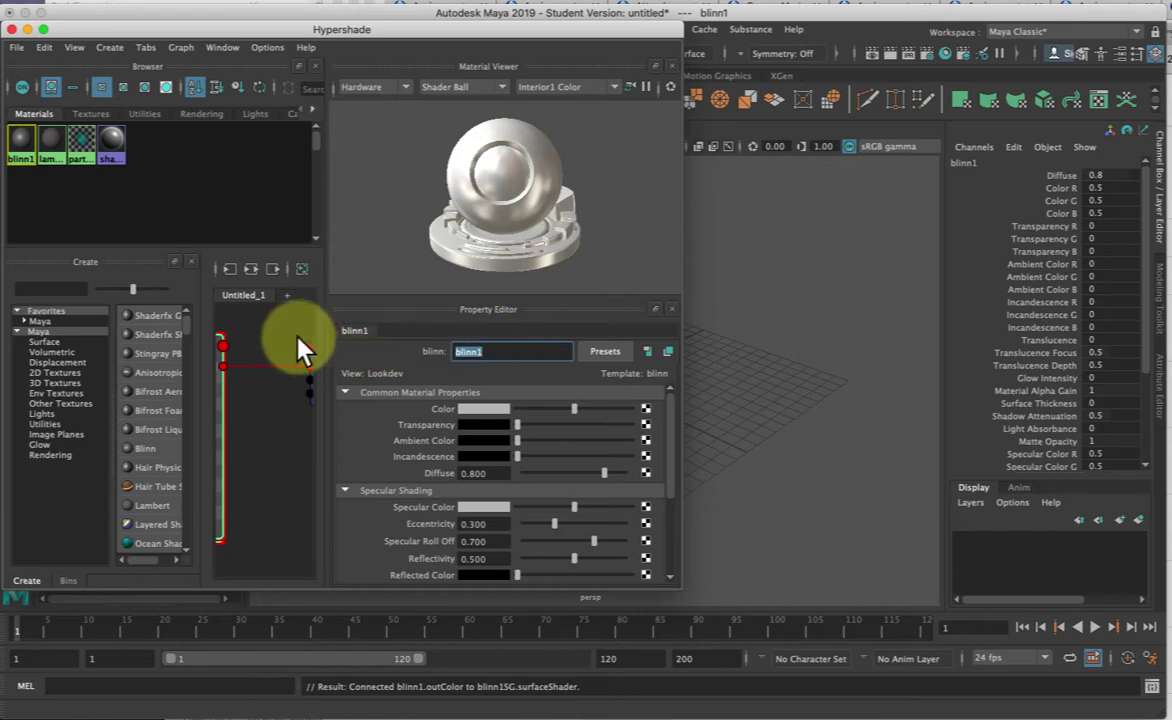
{"action": "type", "text": "orb"}
{"action": "key", "text": "Return"}
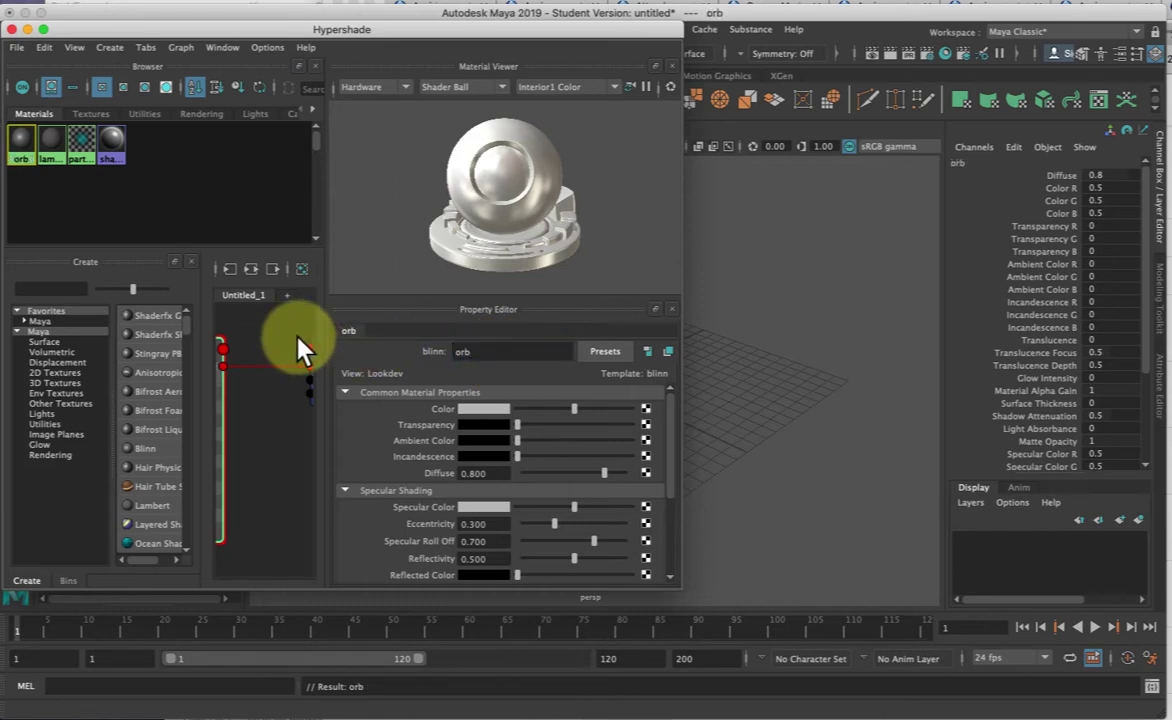
Step: Set the orb material's color to a medium blue with hue about 228, saturation about 0.78 and value about 0.38
{"action": "left_click", "coordinate": [483, 410]}
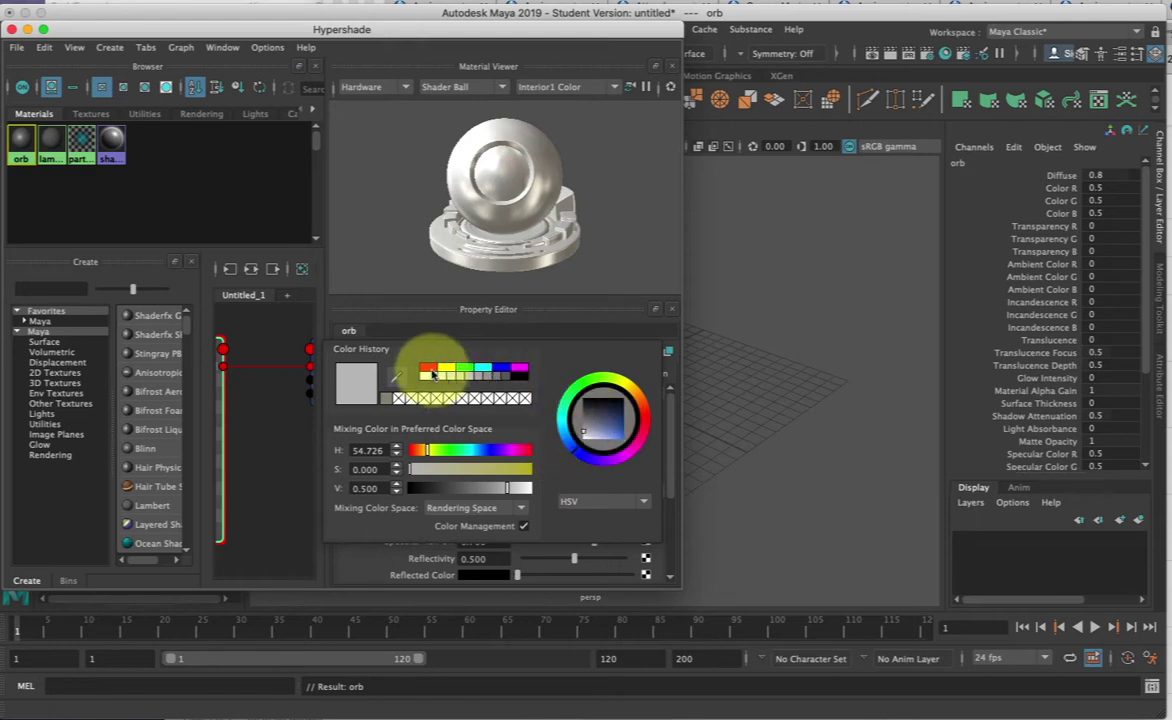
{"action": "left_click", "coordinate": [603, 427]}
{"action": "left_click_drag", "start_coordinate": [603, 430], "coordinate": [614, 431]}
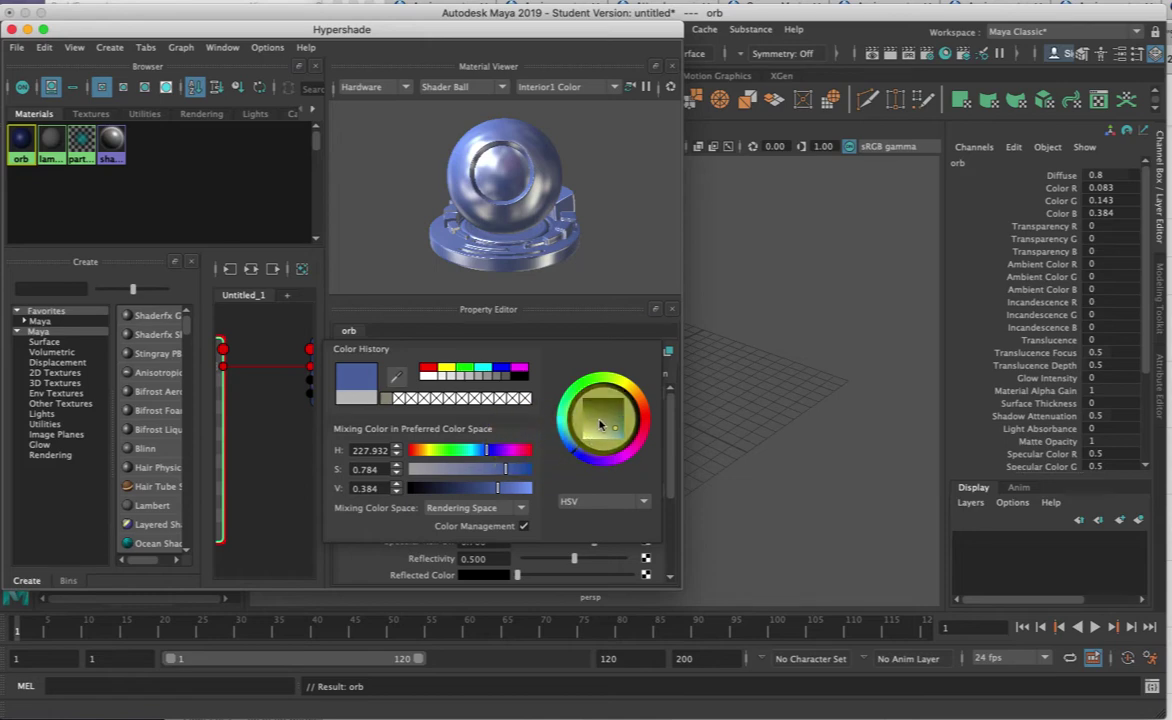
{"action": "left_click", "coordinate": [560, 392]}
{"action": "left_click", "coordinate": [447, 264]}
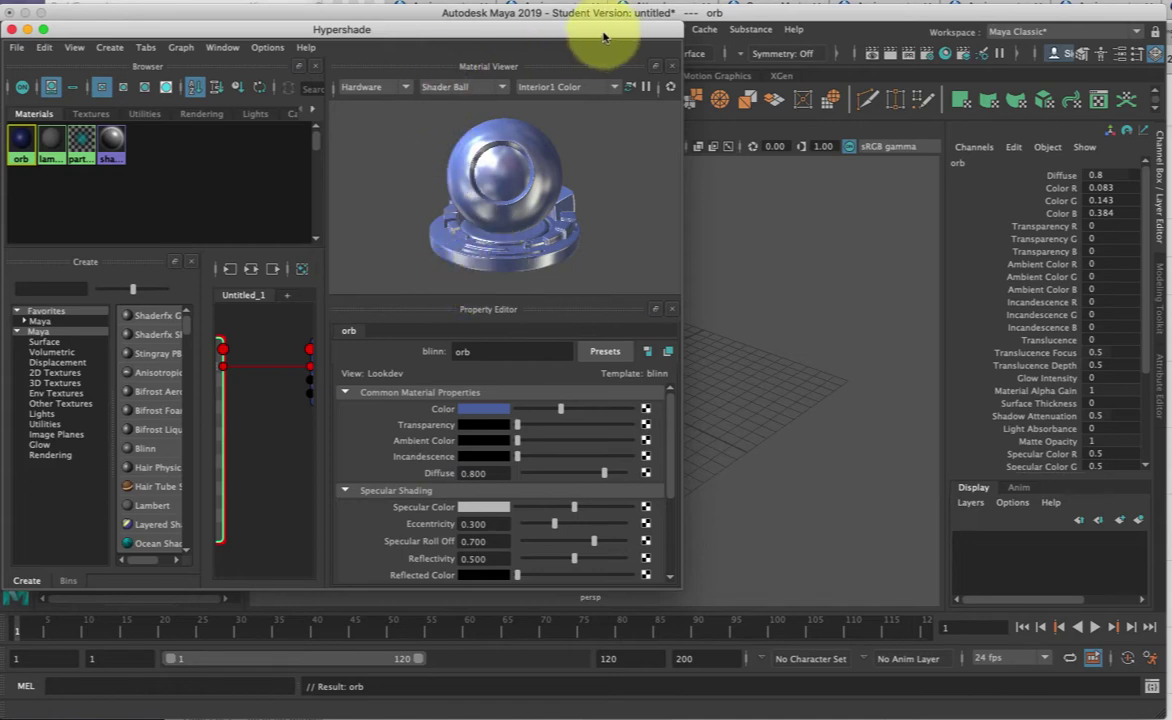
Step: Reposition the Hypershade window and float the Camera Tools as a separate palette beside it, keeping part of the viewport clear
{"action": "left_click_drag", "start_coordinate": [603, 35], "coordinate": [570, 45]}
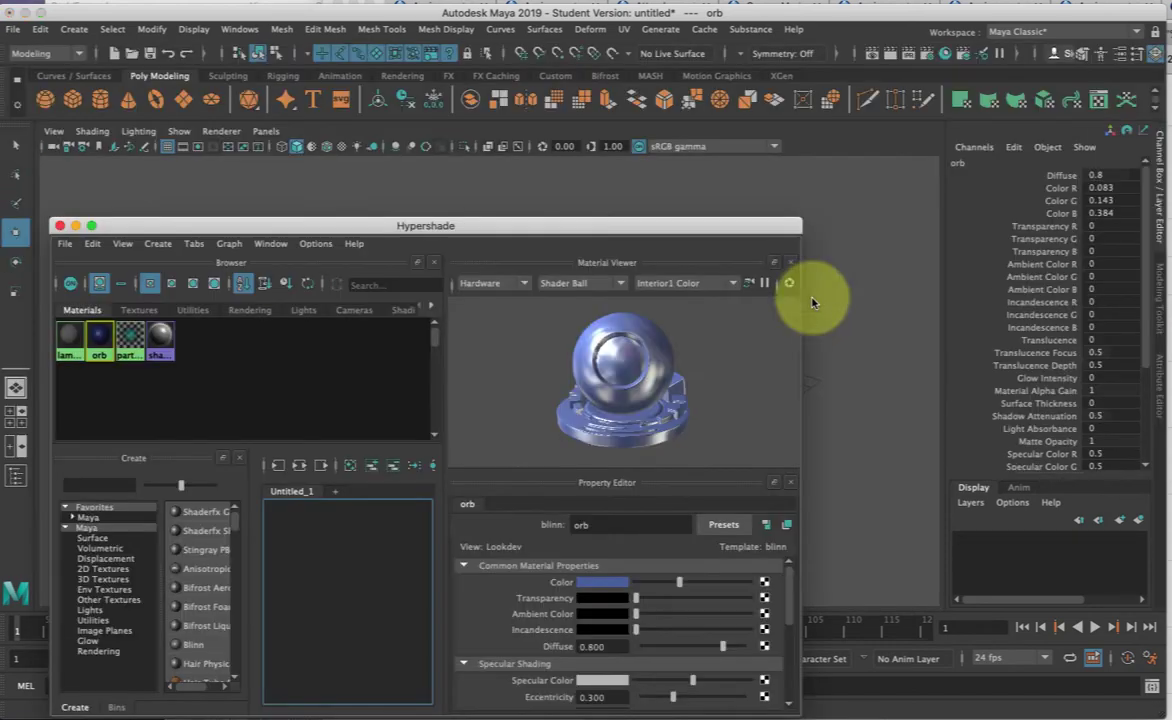
{"action": "left_click", "coordinate": [54, 132]}
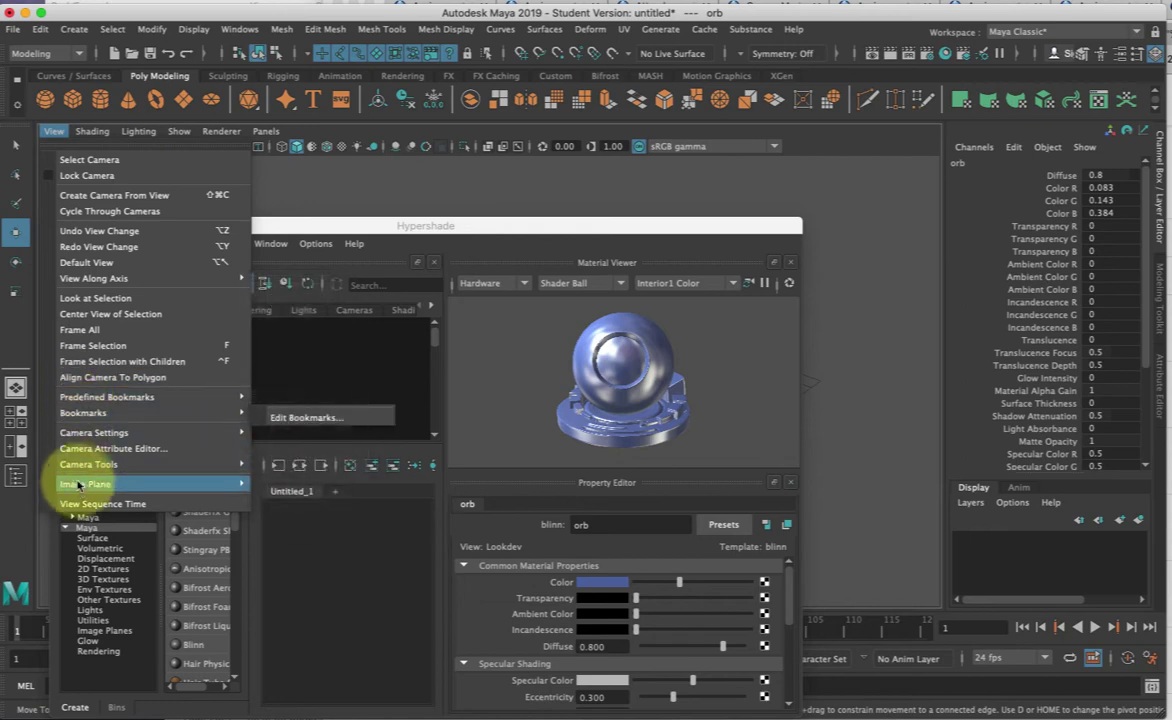
{"action": "mouse_move", "coordinate": [79, 488]}
{"action": "mouse_move", "coordinate": [75, 463]}
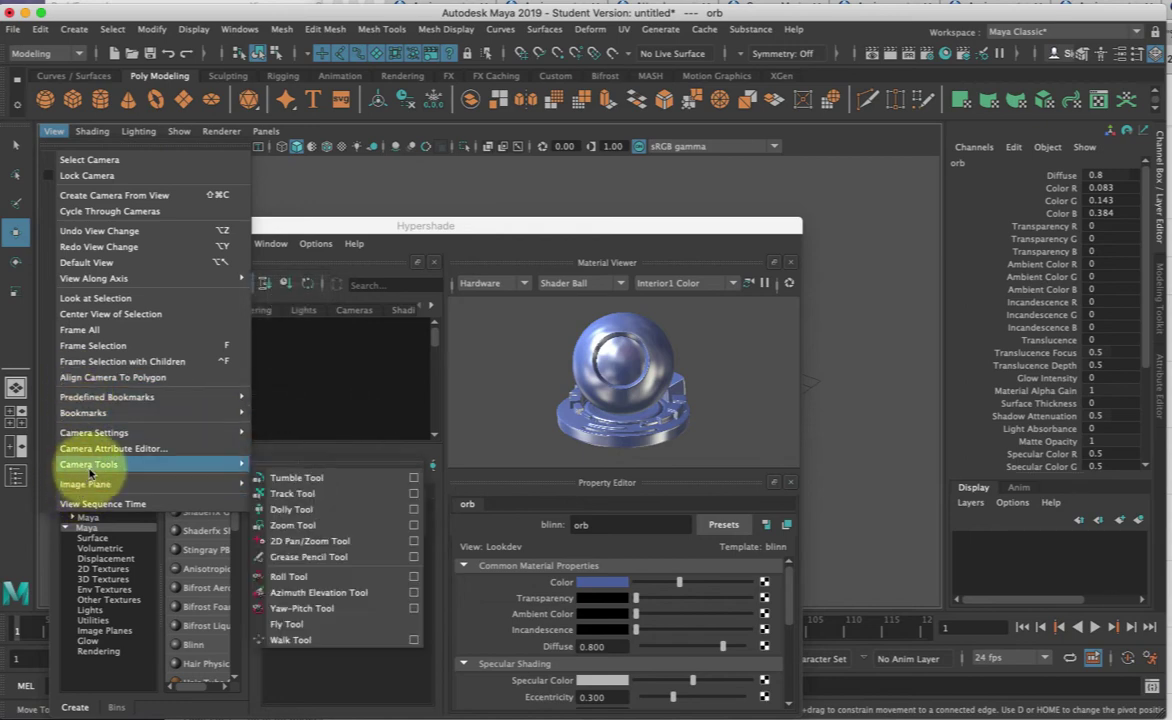
{"action": "left_click", "coordinate": [315, 467]}
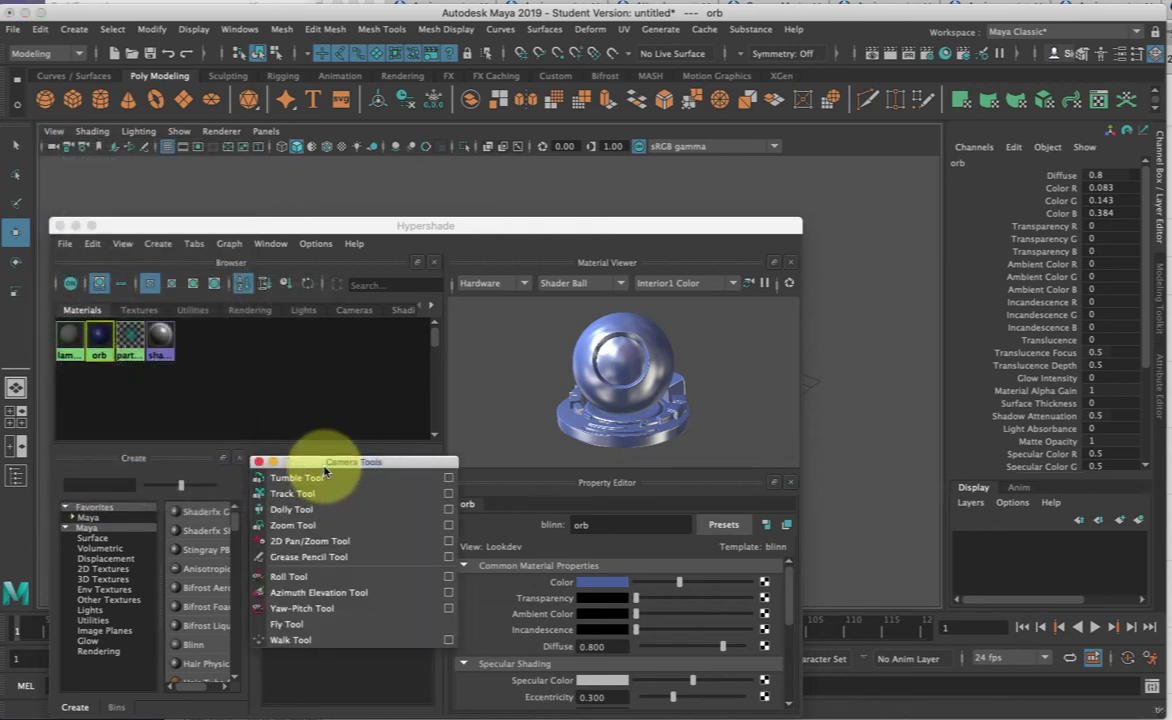
{"action": "left_click_drag", "start_coordinate": [348, 458], "coordinate": [968, 450]}
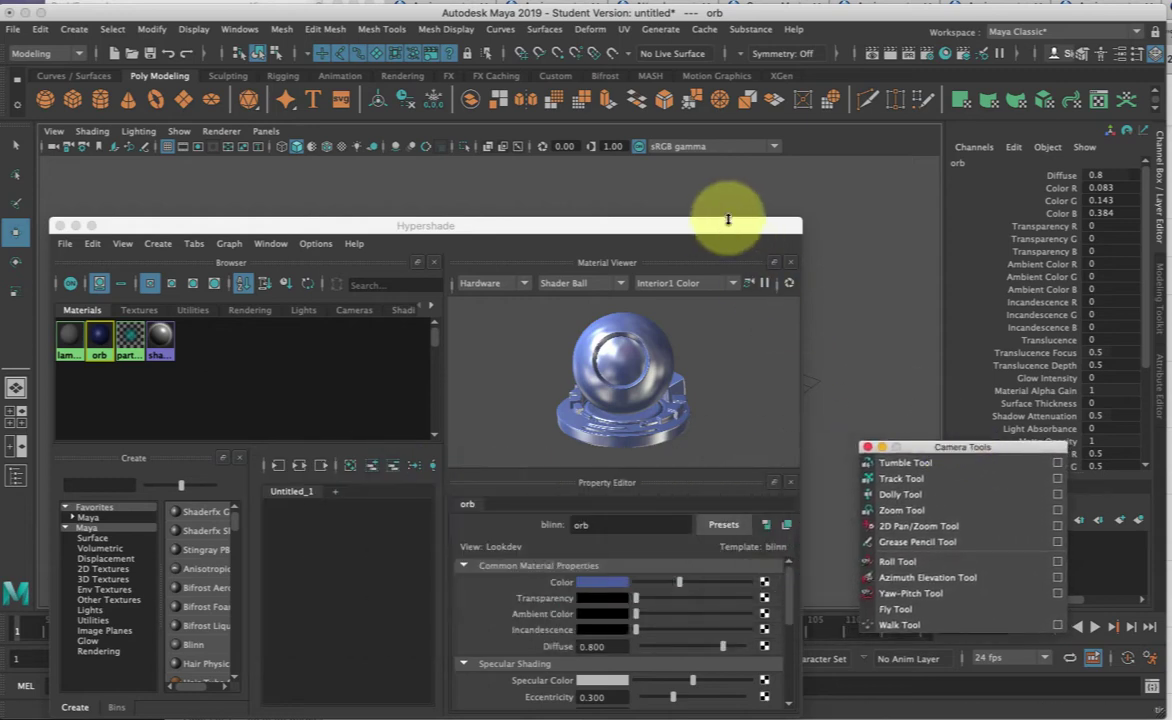
{"action": "left_click_drag", "start_coordinate": [727, 230], "coordinate": [683, 190]}
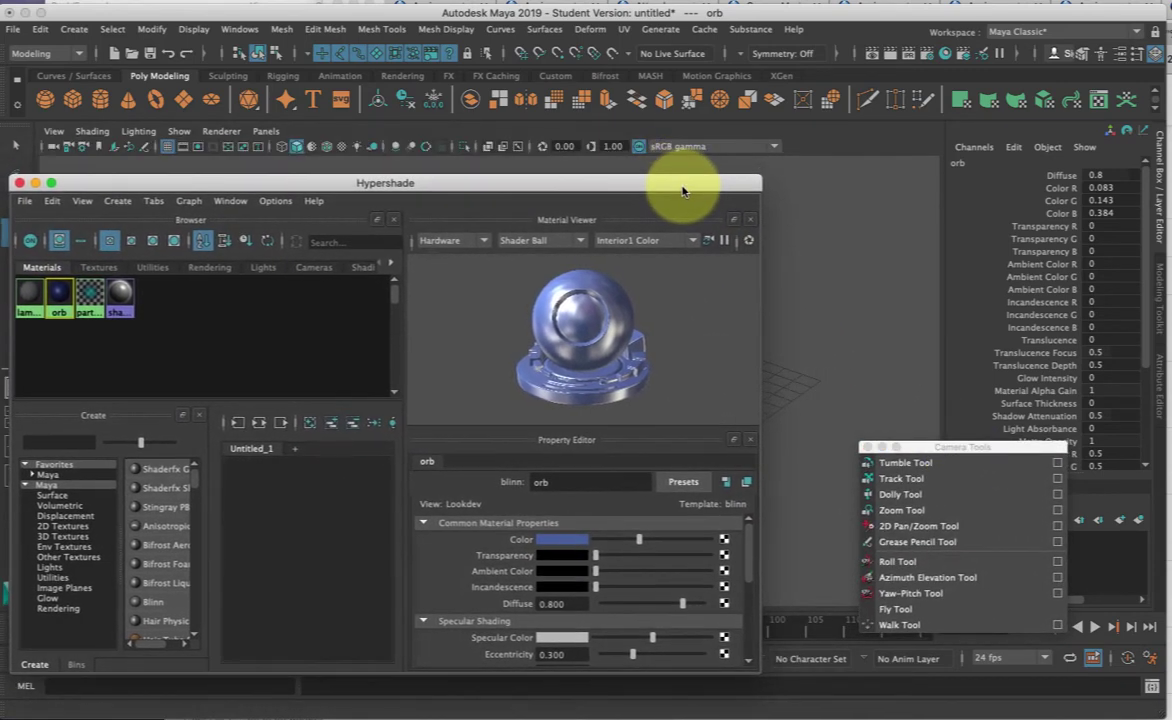
Step: Bring the sphere into the uncovered part of the viewport and assign the existing orb material to it
{"action": "left_click", "coordinate": [927, 476]}
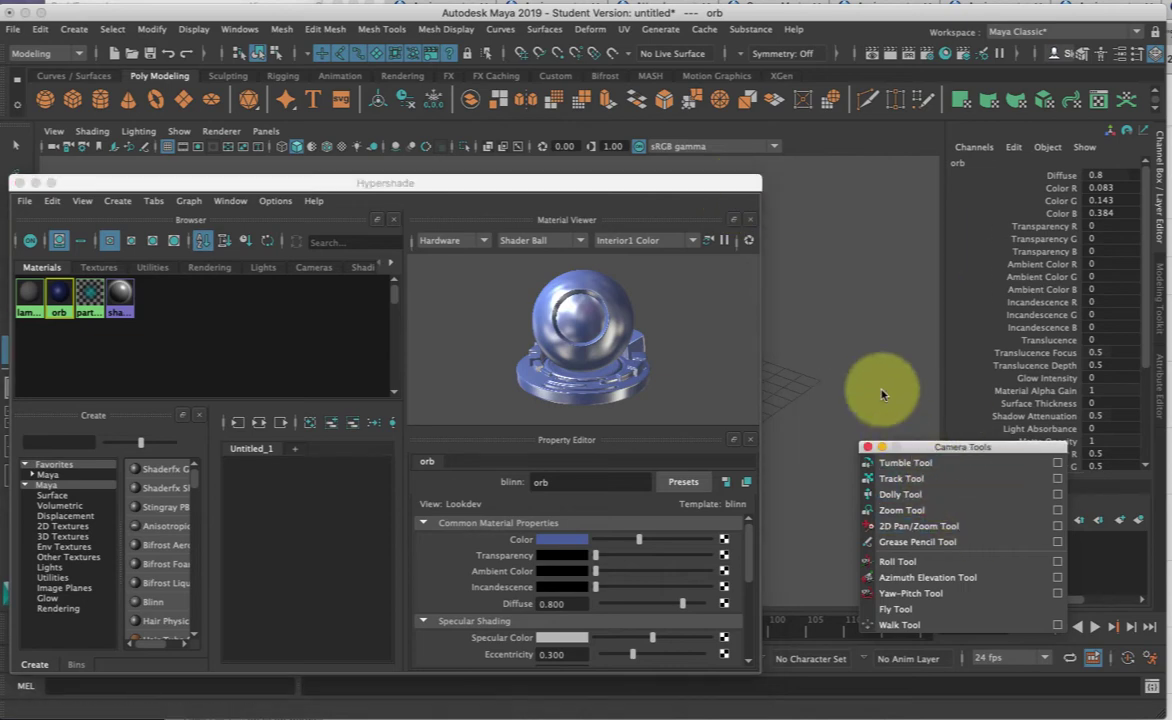
{"action": "left_click_drag", "start_coordinate": [855, 354], "coordinate": [913, 395]}
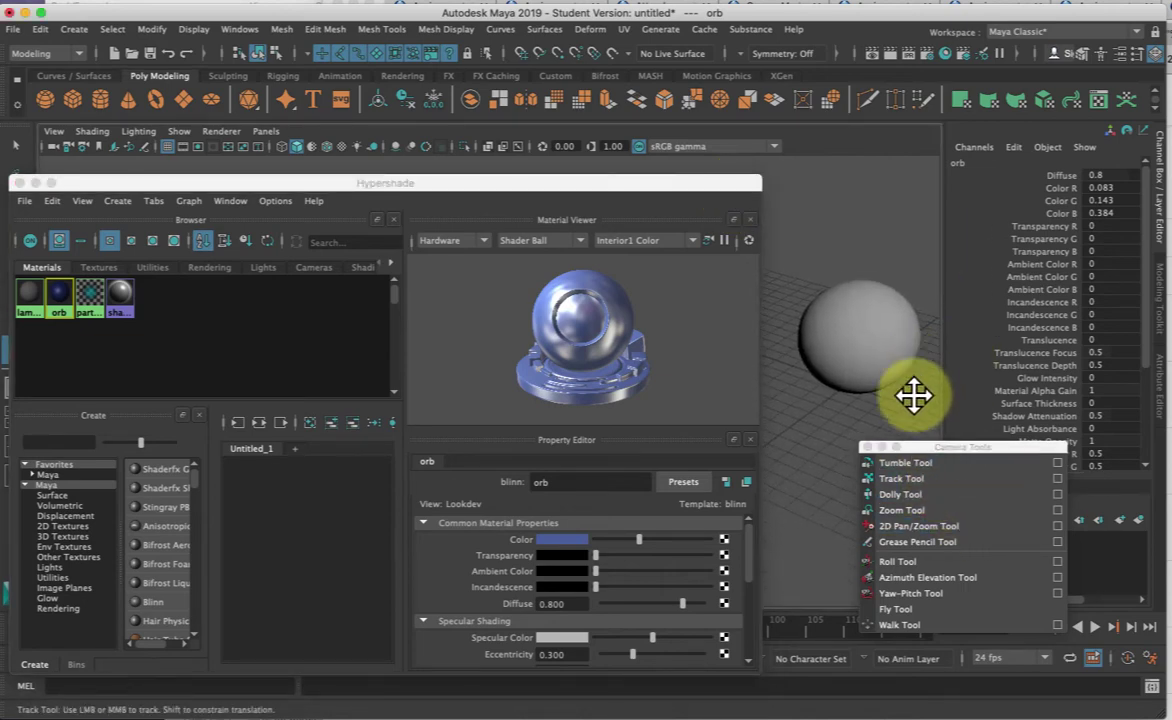
{"action": "key", "text": "q"}
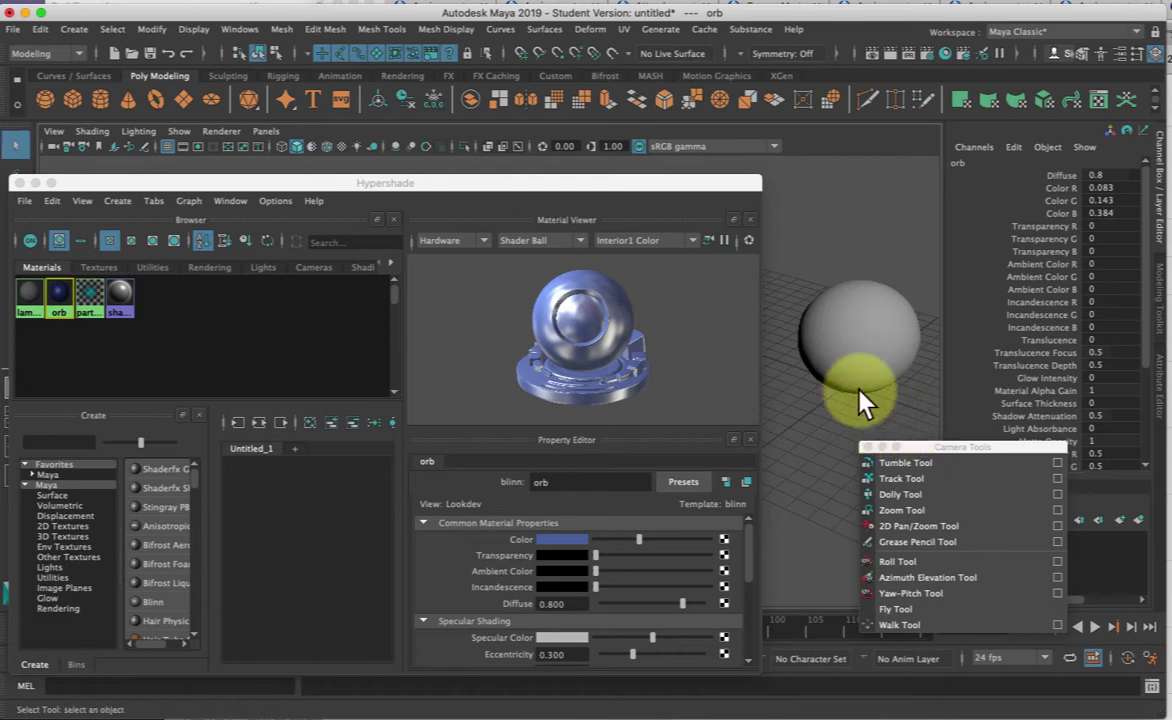
{"action": "left_click", "coordinate": [855, 333]}
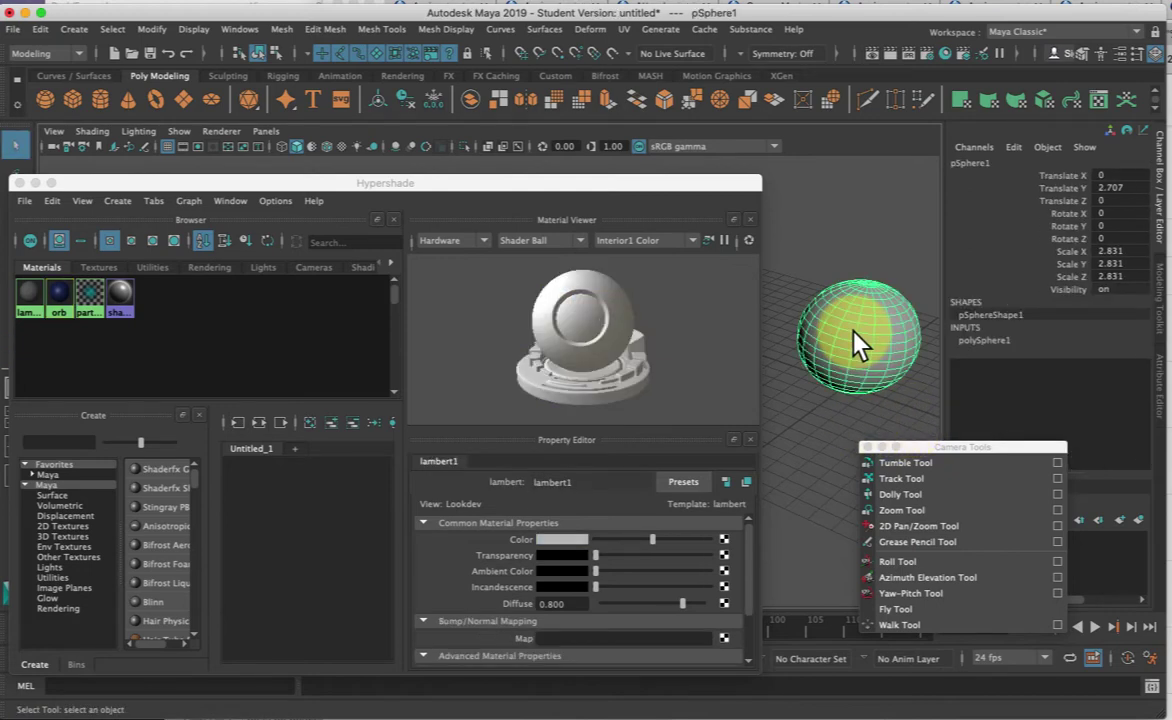
{"action": "left_click", "coordinate": [890, 463]}
{"action": "left_click_drag", "start_coordinate": [805, 333], "coordinate": [852, 208]}
{"action": "left_click", "coordinate": [904, 480]}
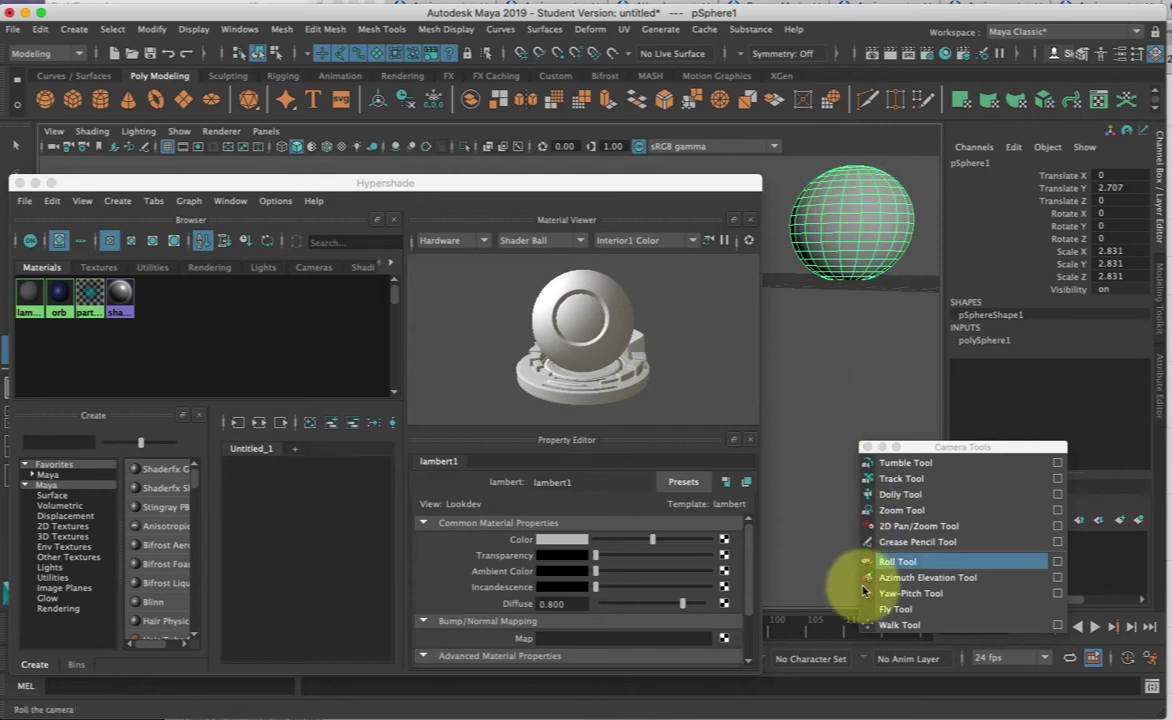
{"action": "right_click", "coordinate": [846, 194]}
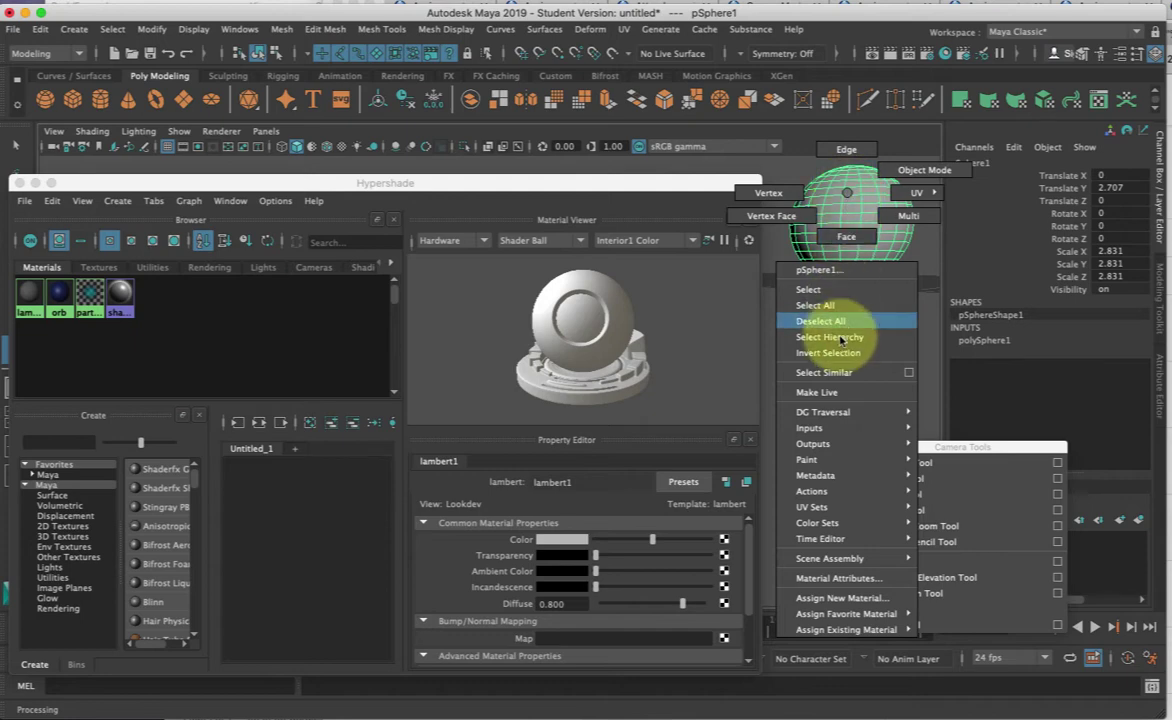
{"action": "mouse_move", "coordinate": [845, 631]}
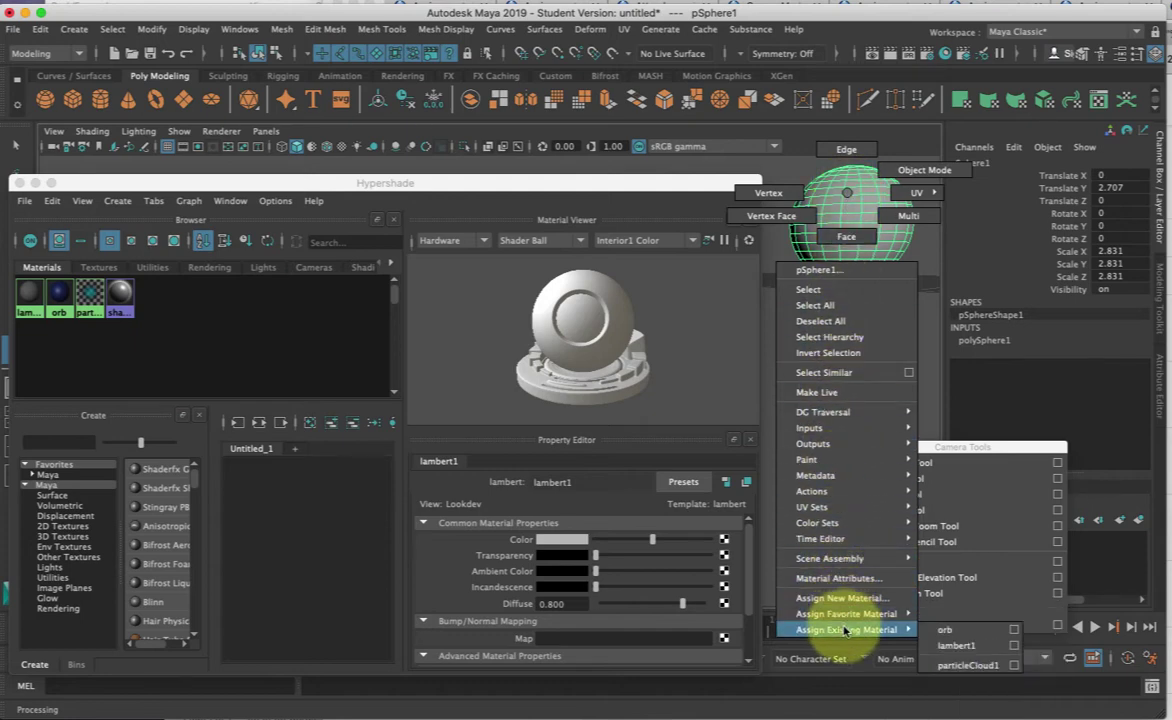
{"action": "left_click", "coordinate": [948, 631]}
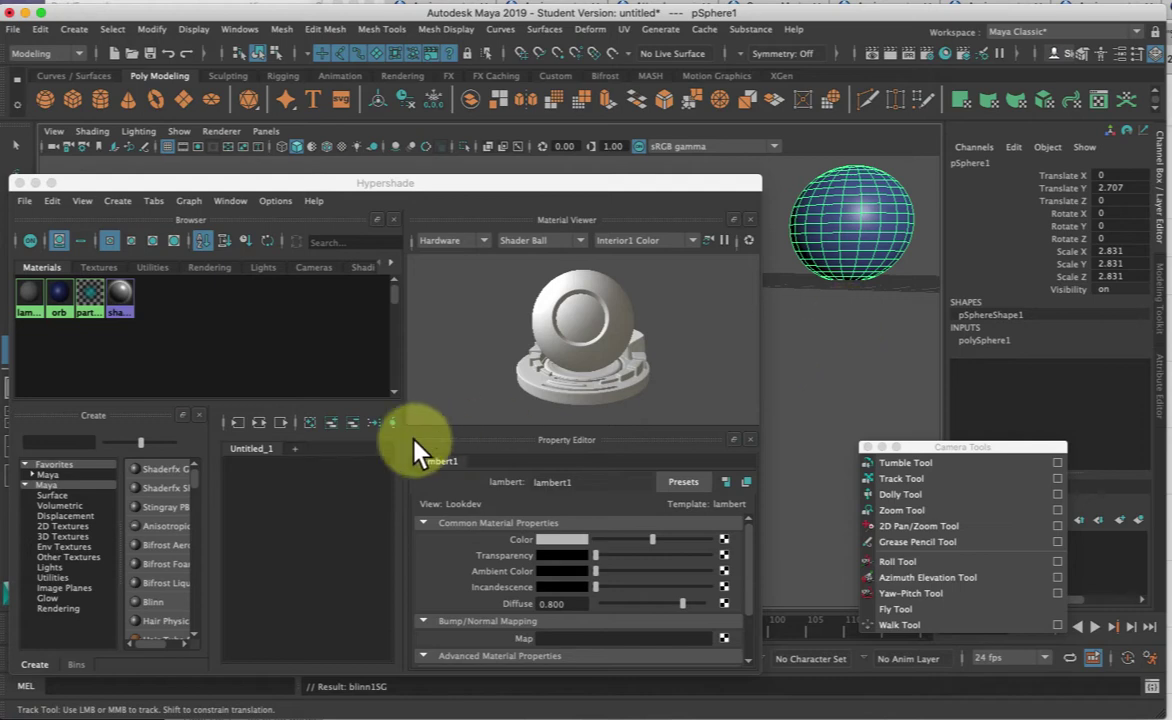
{"action": "scroll", "coordinate": [163, 550], "scroll_direction": "down", "scroll_amount": 3}
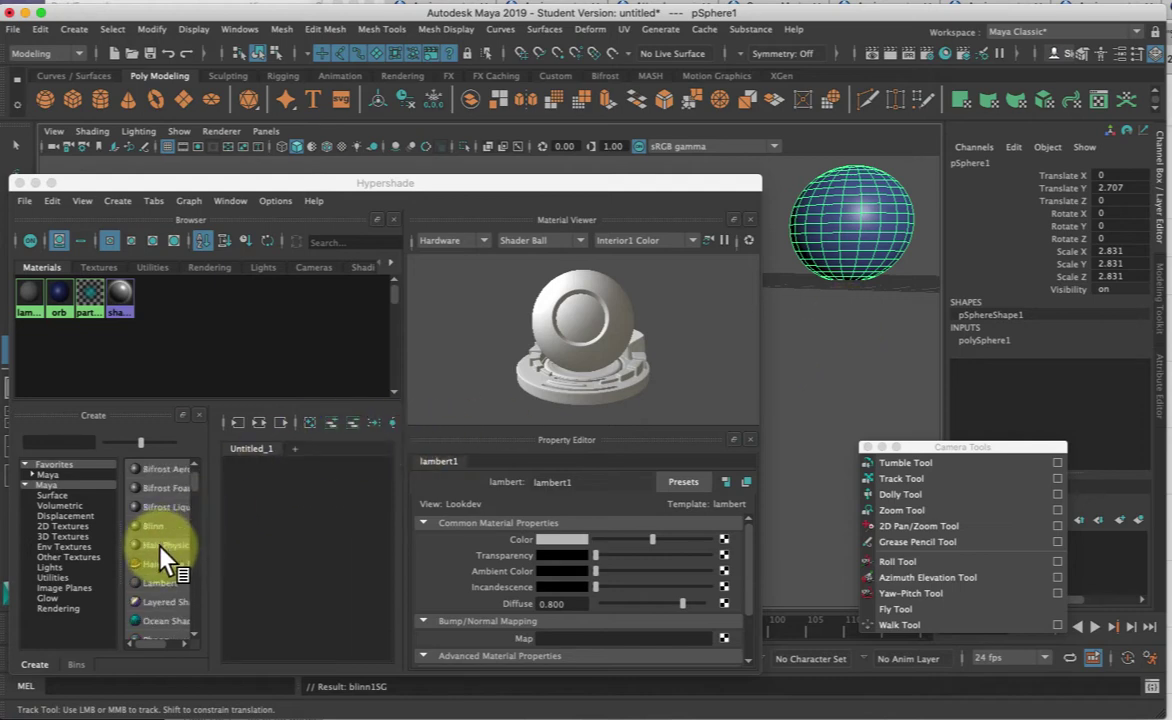
{"action": "scroll", "coordinate": [161, 545], "scroll_direction": "down", "scroll_amount": 3}
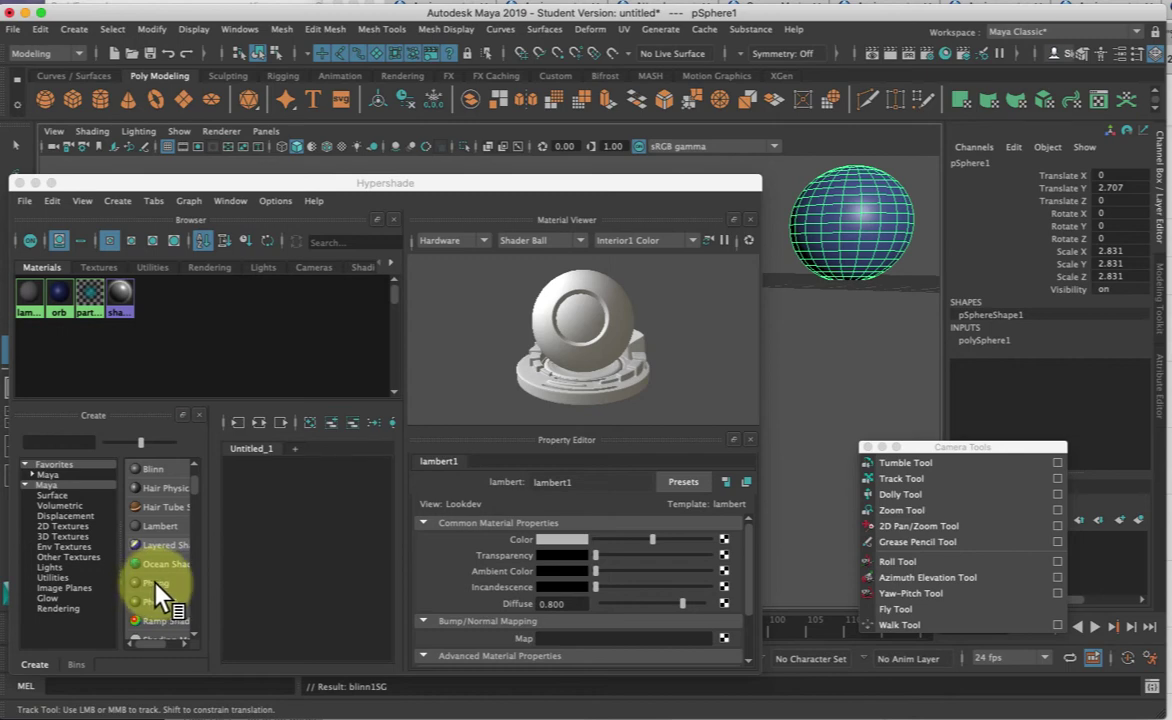
{"action": "mouse_move", "coordinate": [156, 582]}
{"action": "middle_mouse_down"}
{"action": "mouse_move", "coordinate": [753, 214]}
{"action": "mouse_move", "coordinate": [840, 235]}
{"action": "mouse_move", "coordinate": [848, 215]}
{"action": "mouse_move", "coordinate": [905, 196]}
{"action": "mouse_move", "coordinate": [847, 224]}
{"action": "middle_mouse_up"}
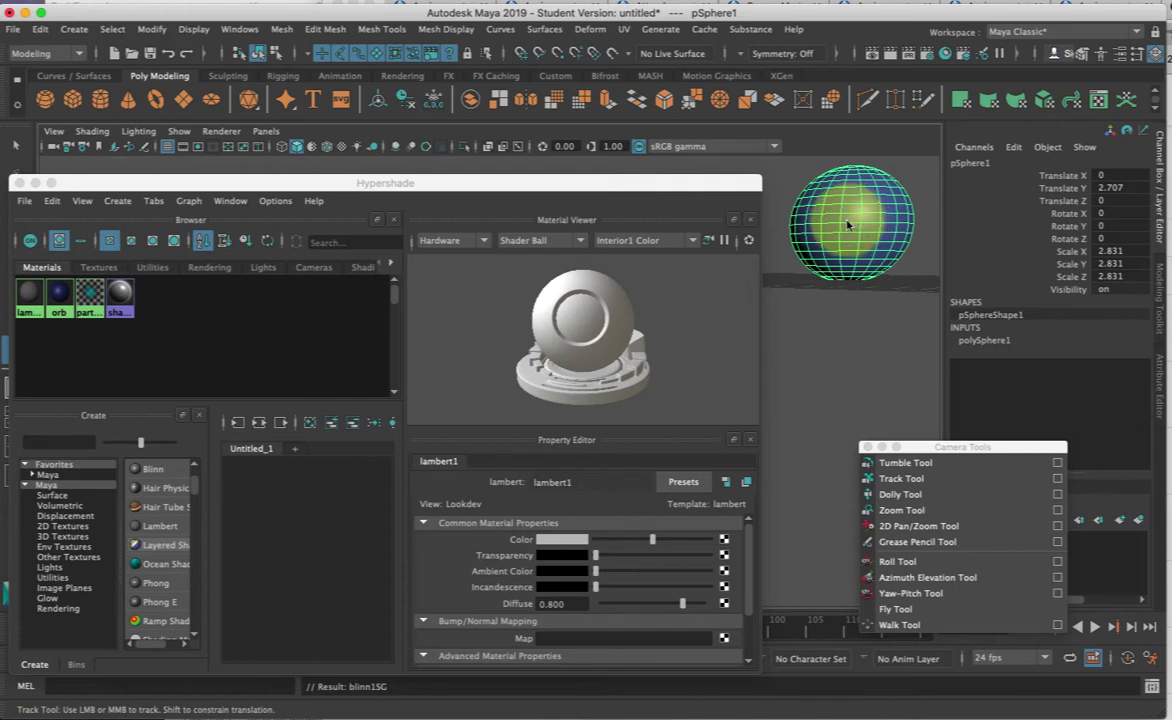
{"action": "key", "text": "5"}
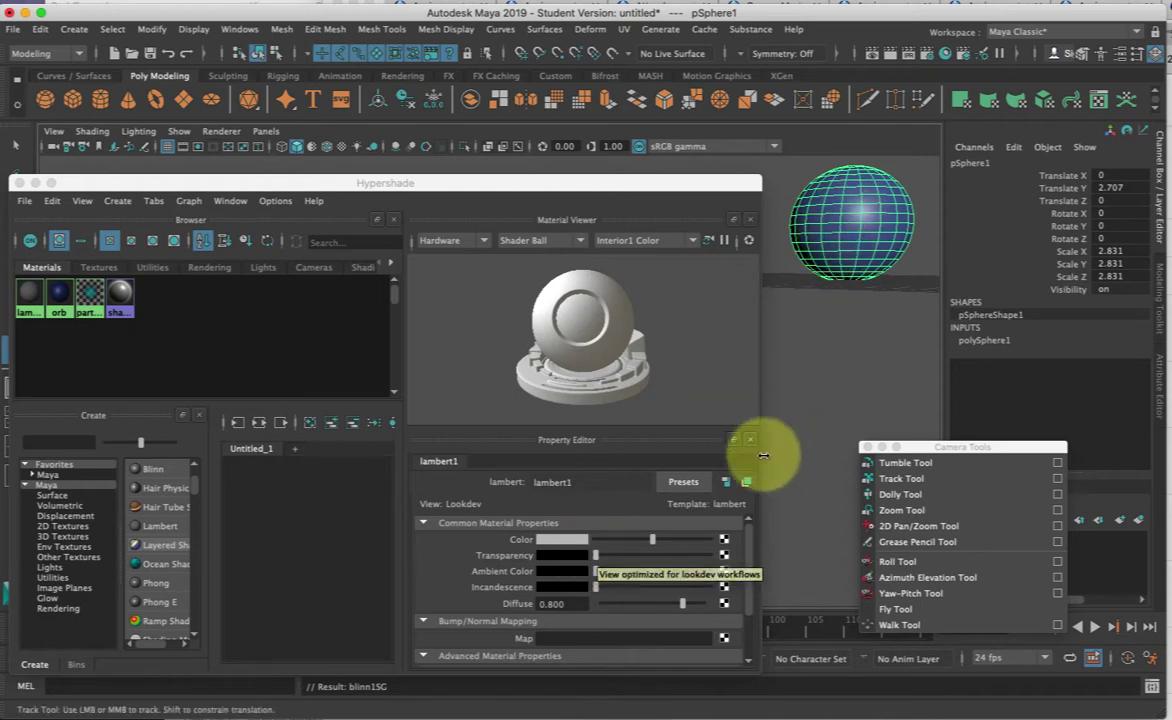
Step: Raise the Transparency of the lambert1 material to about the middle of its range
{"action": "left_click", "coordinate": [594, 558]}
{"action": "left_click_drag", "start_coordinate": [594, 558], "coordinate": [657, 561]}
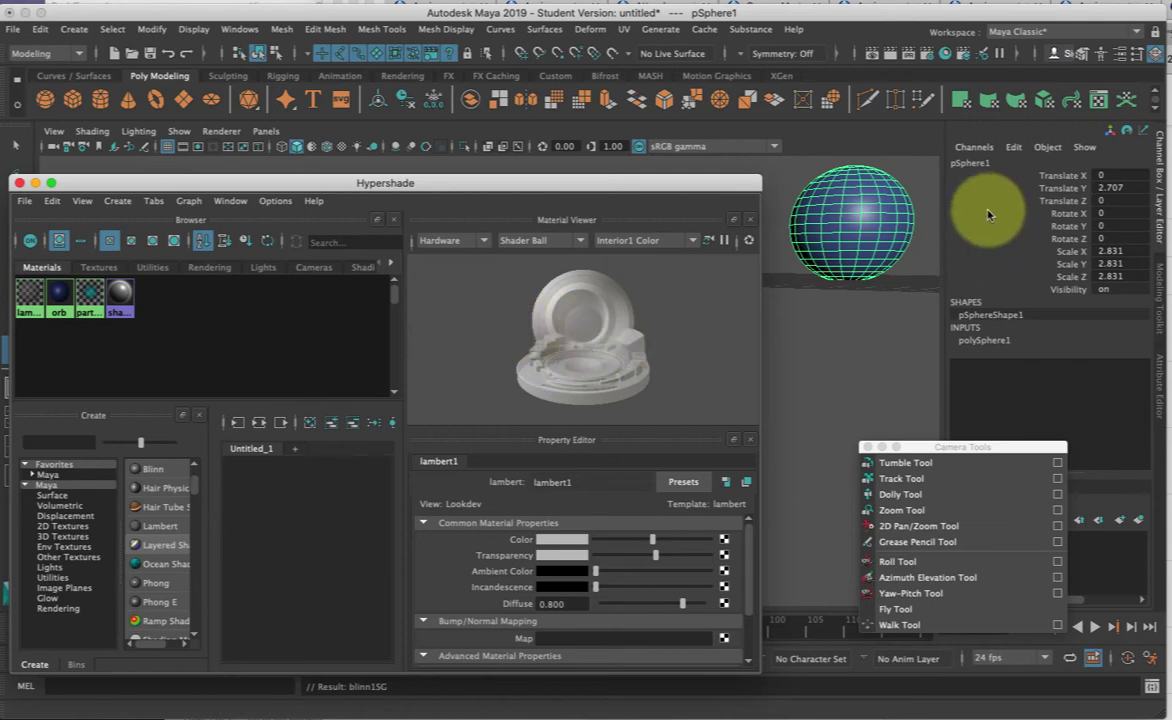
{"action": "left_click_drag", "start_coordinate": [792, 282], "coordinate": [867, 292], "text": "alt"}
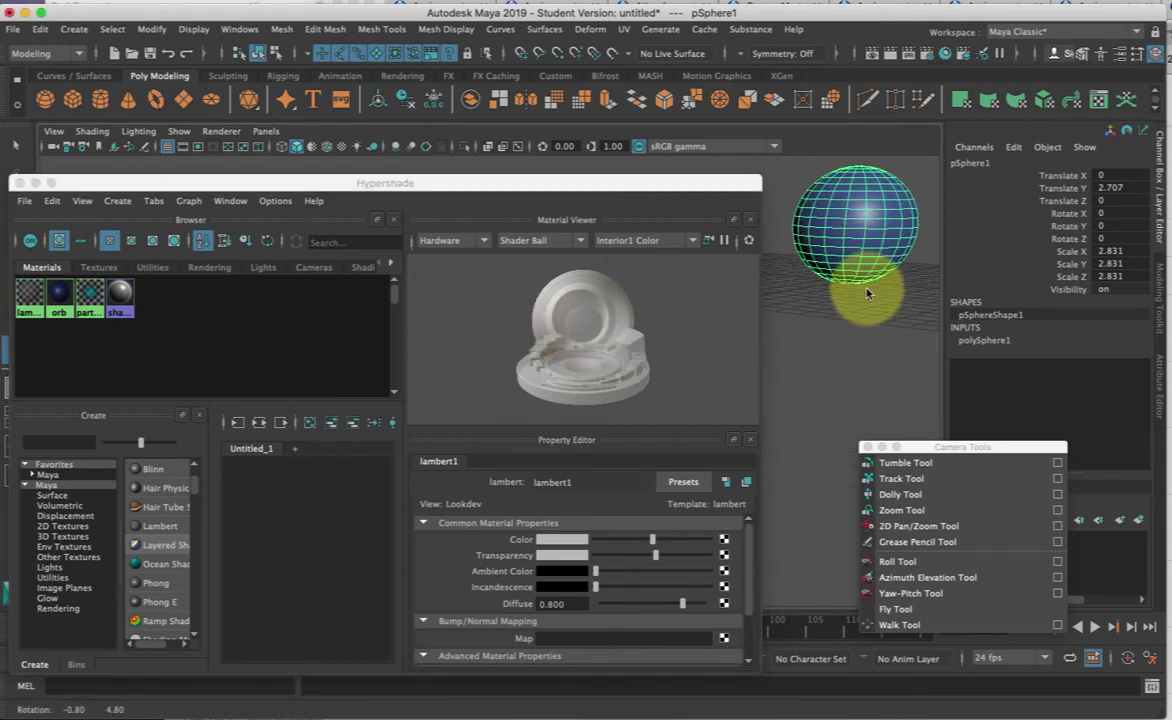
Step: Raise lambert1's Transparency slightly above the middle of its range and deselect the sphere
{"action": "mouse_move", "coordinate": [654, 553]}
{"action": "left_mouse_down"}
{"action": "mouse_move", "coordinate": [671, 553]}
{"action": "mouse_move", "coordinate": [661, 554]}
{"action": "left_mouse_up"}
{"action": "left_click_drag", "start_coordinate": [889, 316], "coordinate": [864, 312], "text": "alt"}
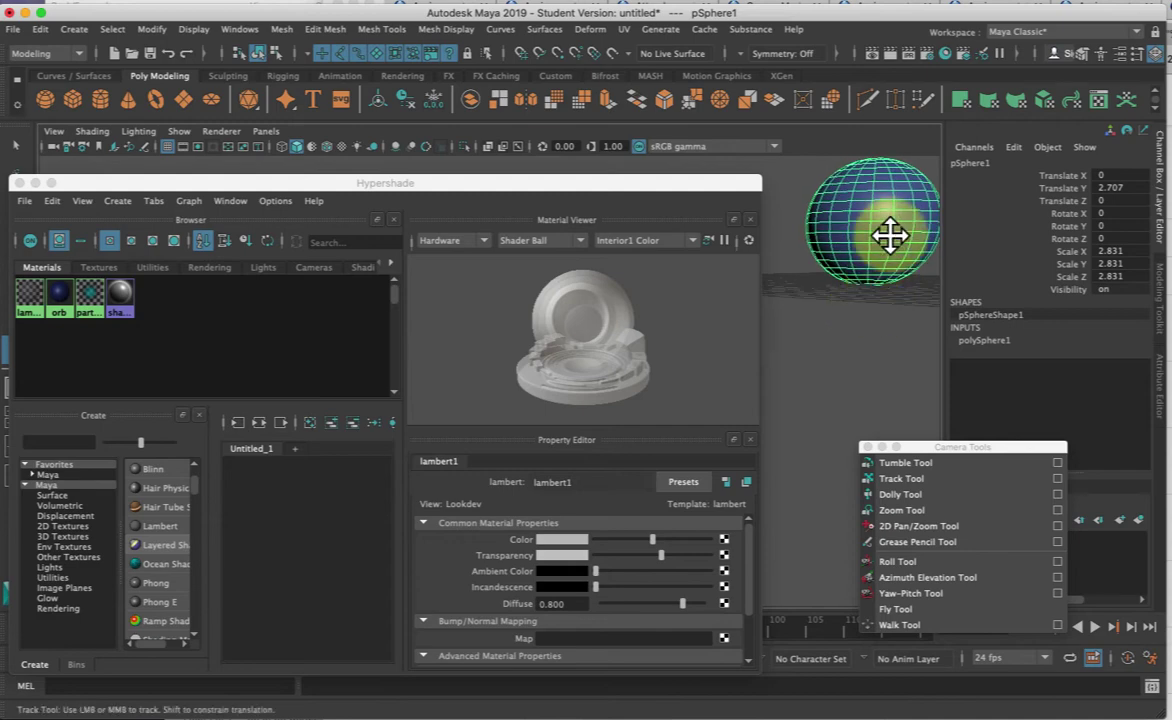
{"action": "middle_click_drag", "start_coordinate": [889, 230], "coordinate": [878, 303], "text": "alt"}
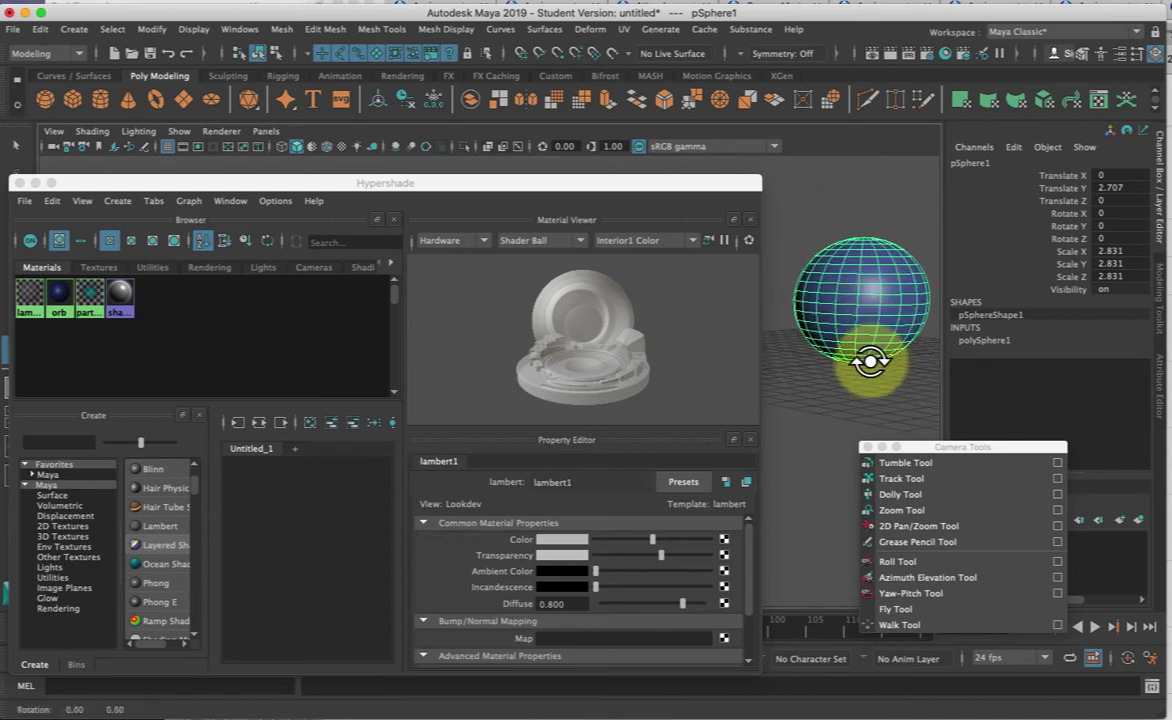
{"action": "mouse_move", "coordinate": [870, 361]}
{"action": "left_mouse_down", "text": "alt"}
{"action": "mouse_move", "coordinate": [900, 366]}
{"action": "mouse_move", "coordinate": [855, 367]}
{"action": "left_mouse_up", "text": "alt"}
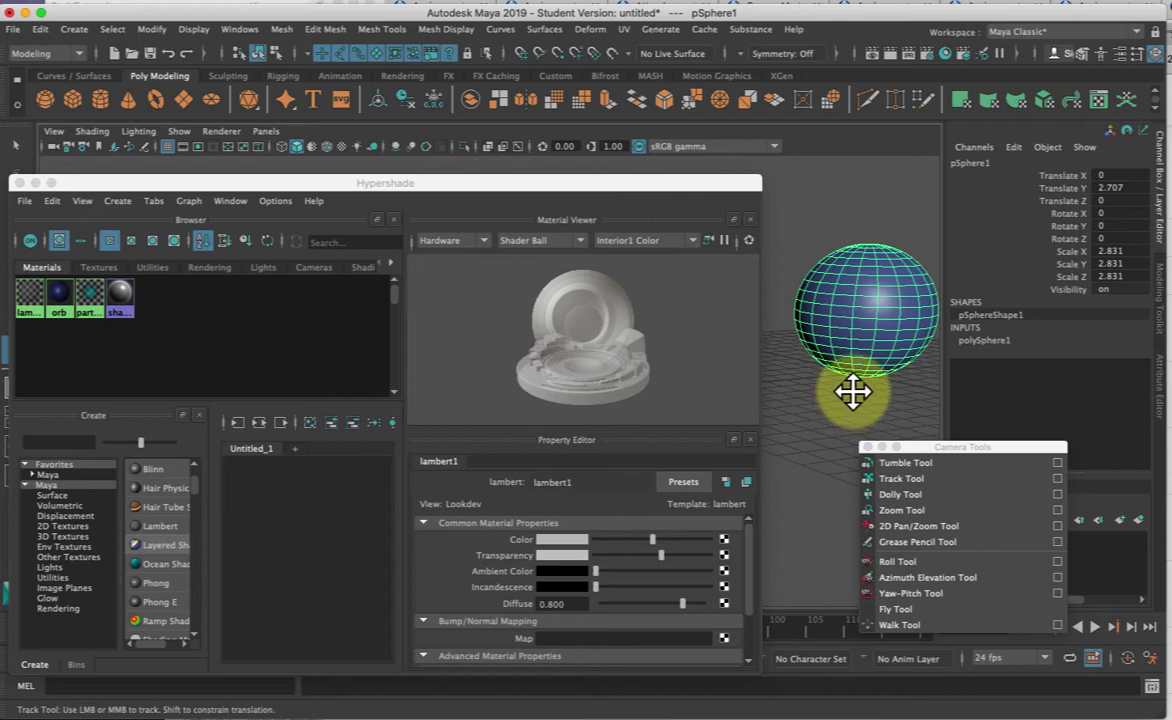
{"action": "key", "text": "q"}
{"action": "left_click", "coordinate": [836, 424]}
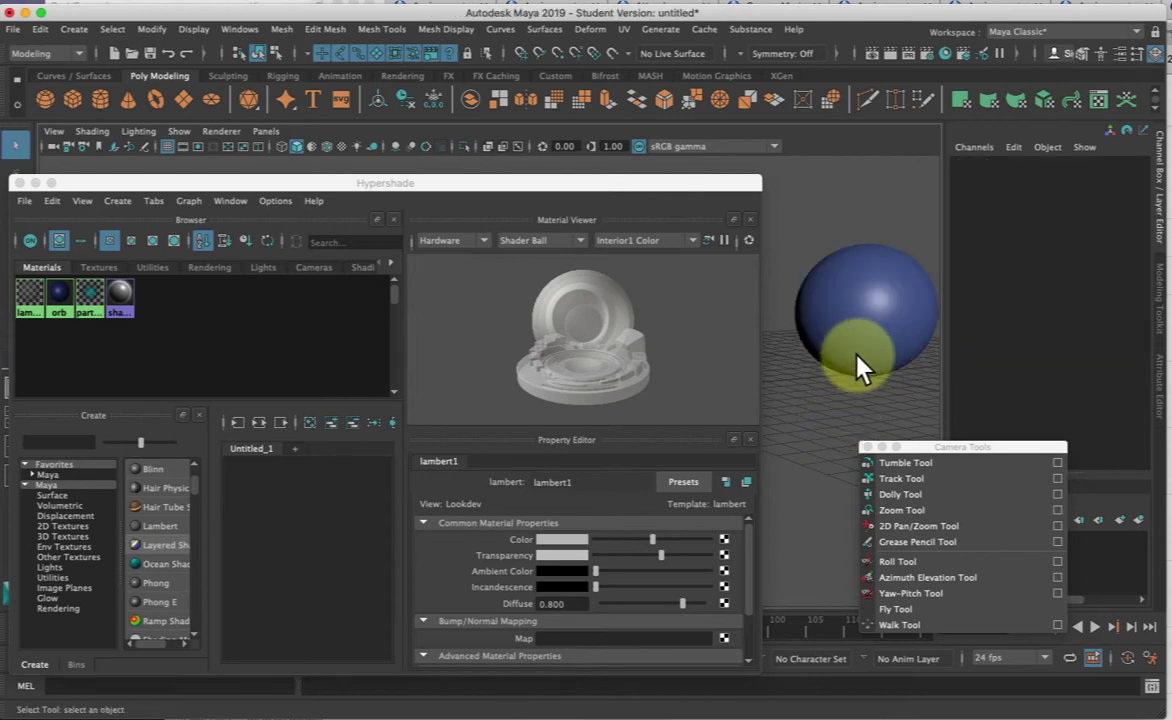
{"action": "left_click_drag", "start_coordinate": [846, 386], "coordinate": [860, 378], "text": "alt"}
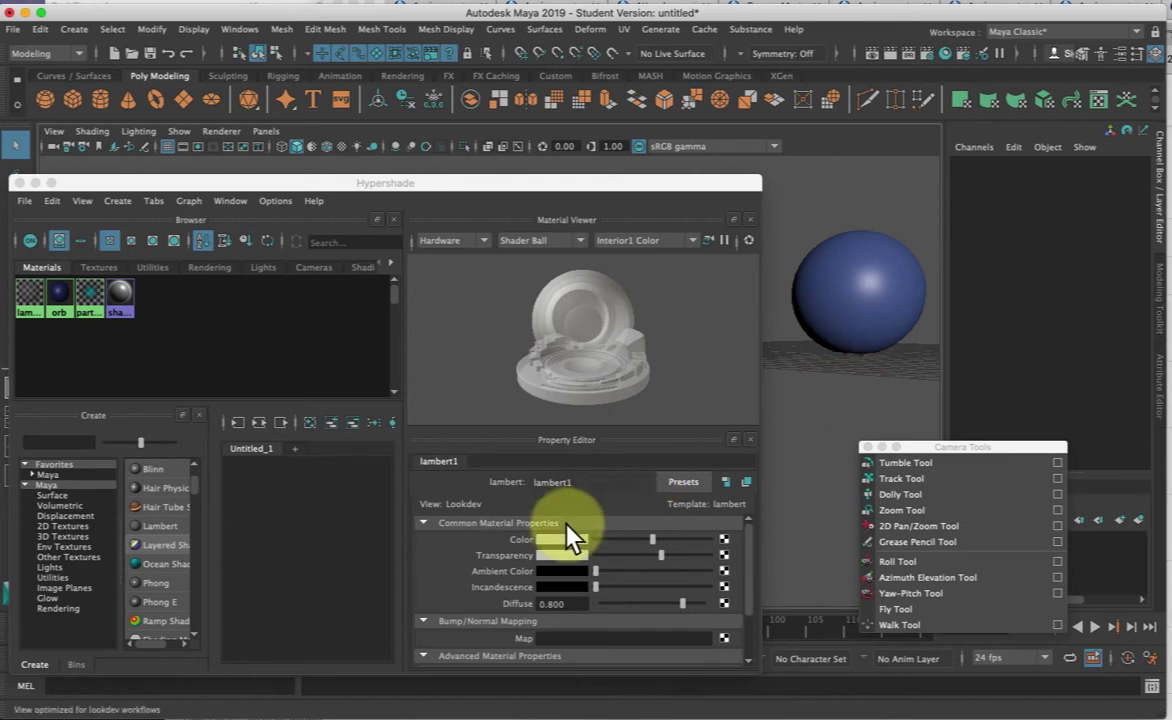
Step: Select the blue sphere in the viewport and close the Hypershade window
{"action": "scroll", "coordinate": [566, 526], "scroll_direction": "down", "scroll_amount": 3}
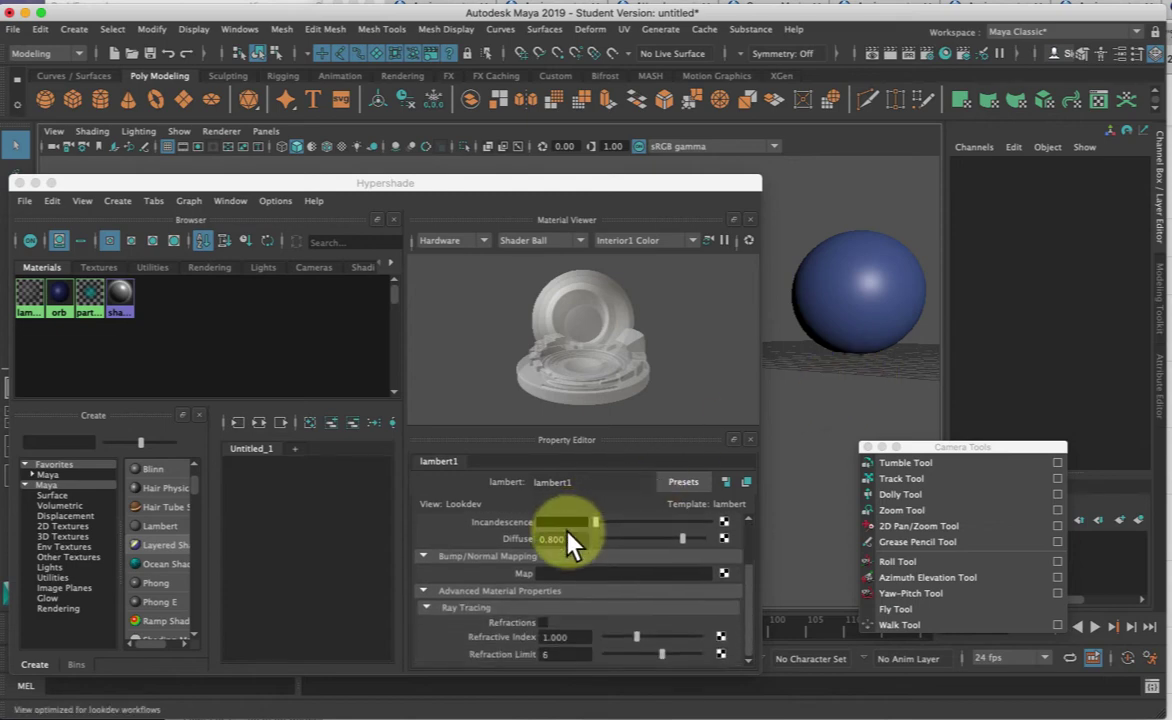
{"action": "left_click", "coordinate": [872, 305]}
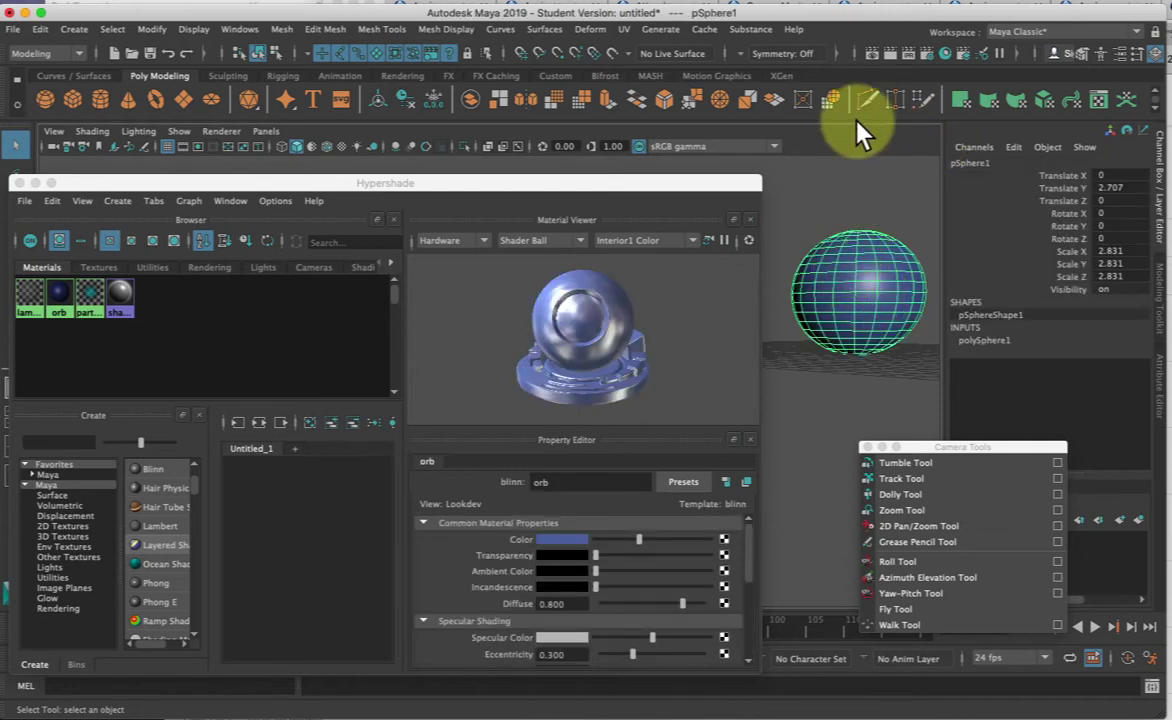
{"action": "left_click", "coordinate": [19, 184]}
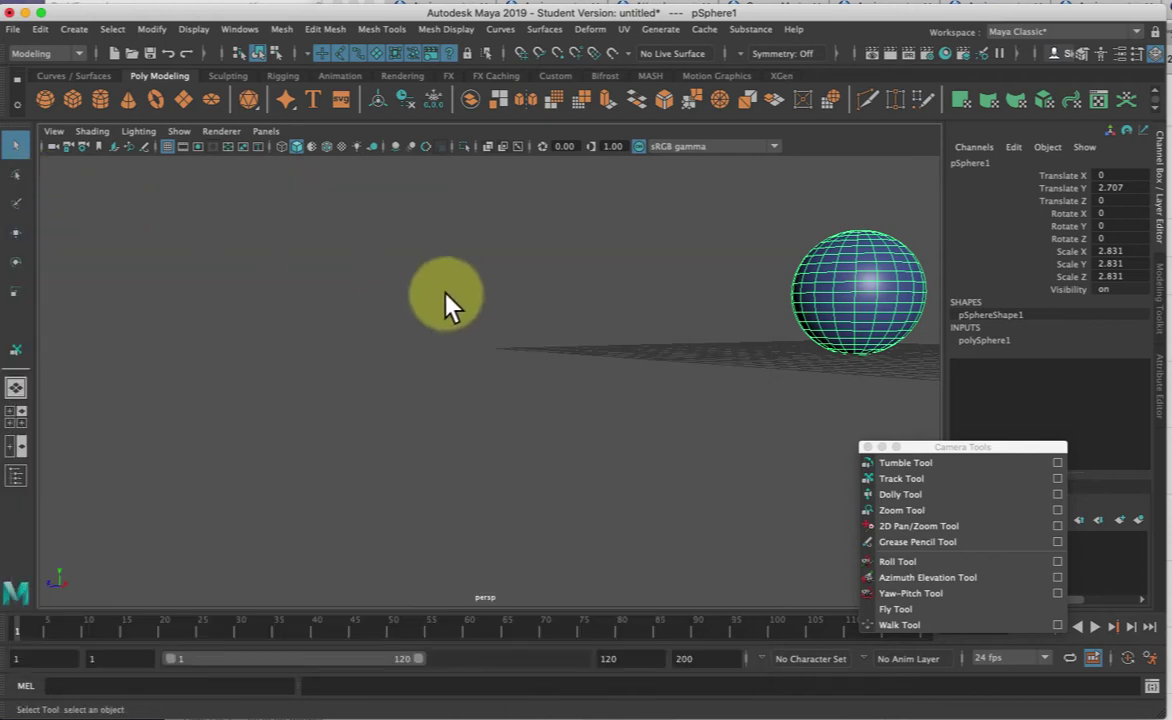
Step: Render the current frame with Maya Software to examine the sphere without scene lights, and close the Render View
{"action": "left_click_drag", "start_coordinate": [645, 355], "coordinate": [628, 345], "text": "alt"}
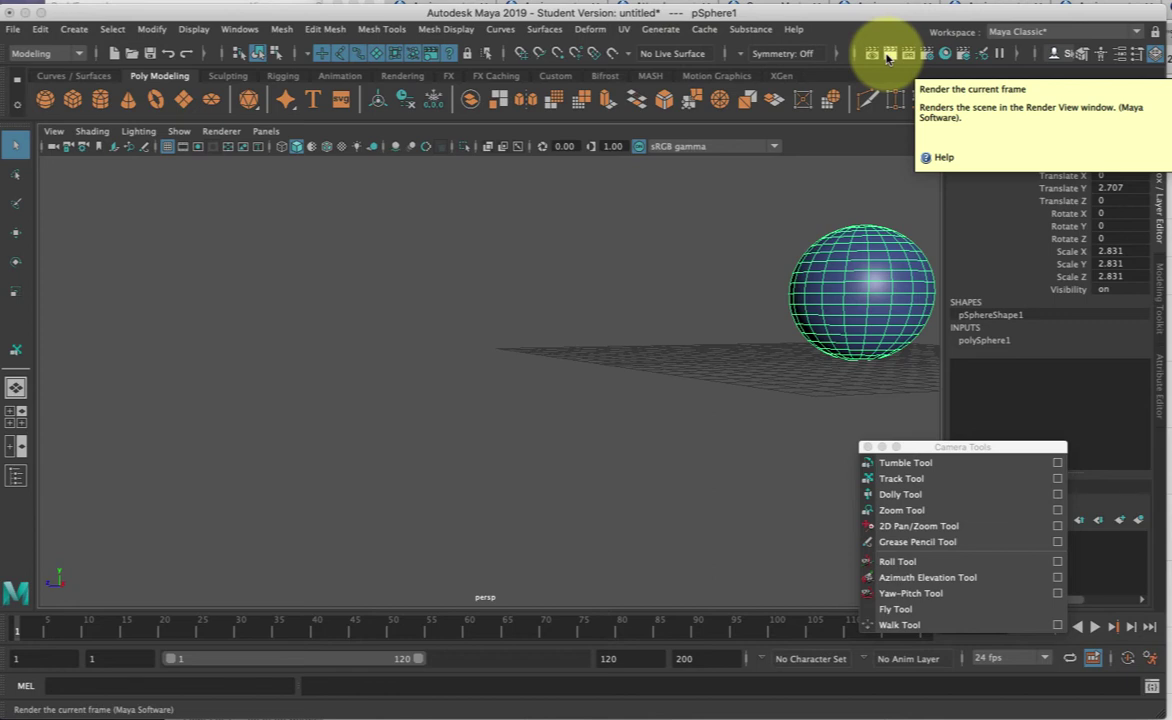
{"action": "left_click", "coordinate": [890, 53]}
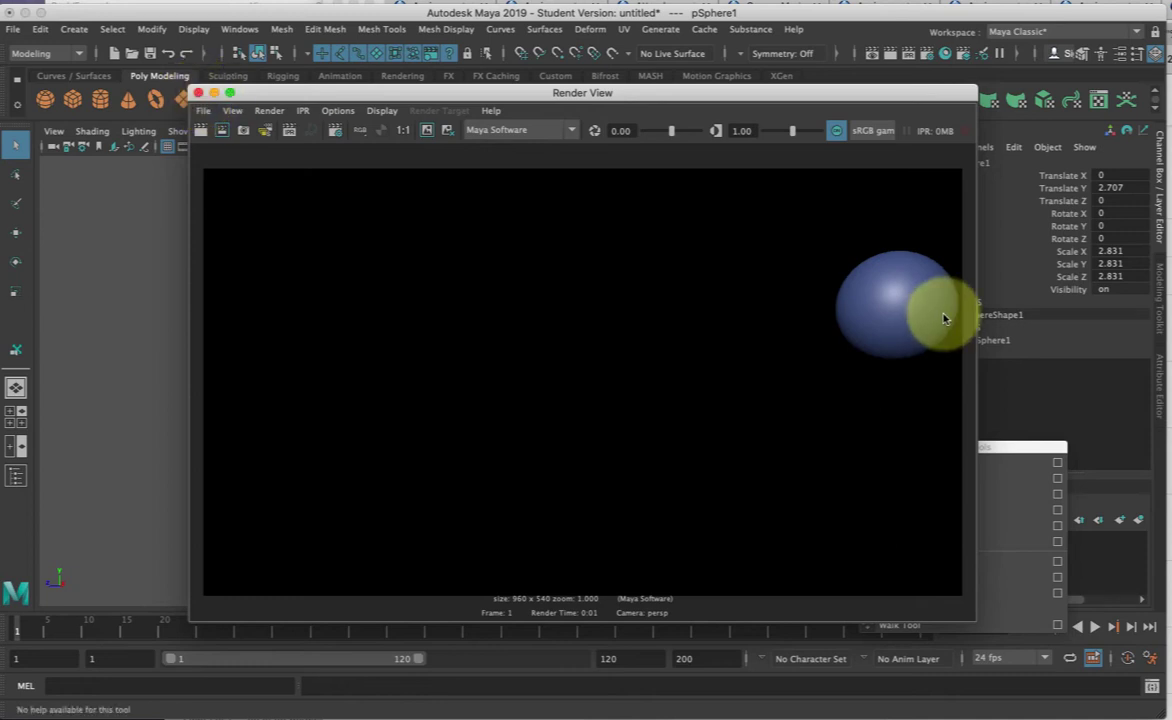
{"action": "left_click", "coordinate": [428, 131]}
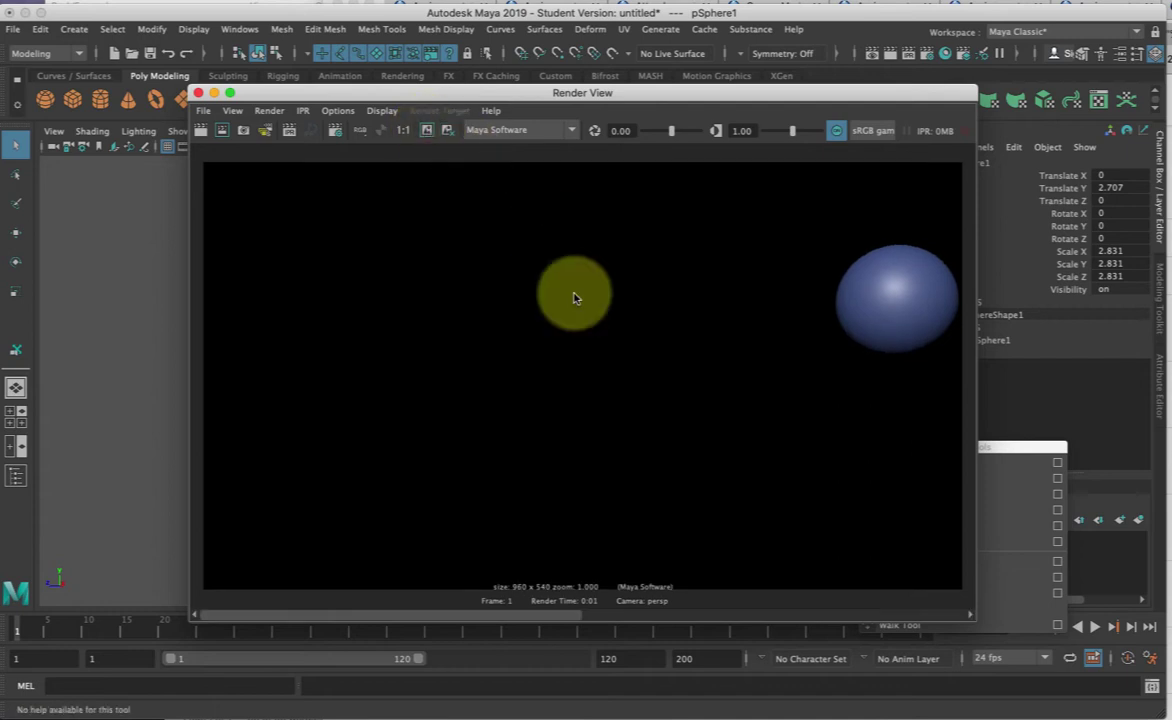
{"action": "mouse_move", "coordinate": [452, 622]}
{"action": "left_mouse_down"}
{"action": "mouse_move", "coordinate": [732, 633]}
{"action": "mouse_move", "coordinate": [450, 633]}
{"action": "mouse_move", "coordinate": [790, 631]}
{"action": "mouse_move", "coordinate": [479, 620]}
{"action": "mouse_move", "coordinate": [819, 628]}
{"action": "mouse_move", "coordinate": [450, 616]}
{"action": "left_mouse_up"}
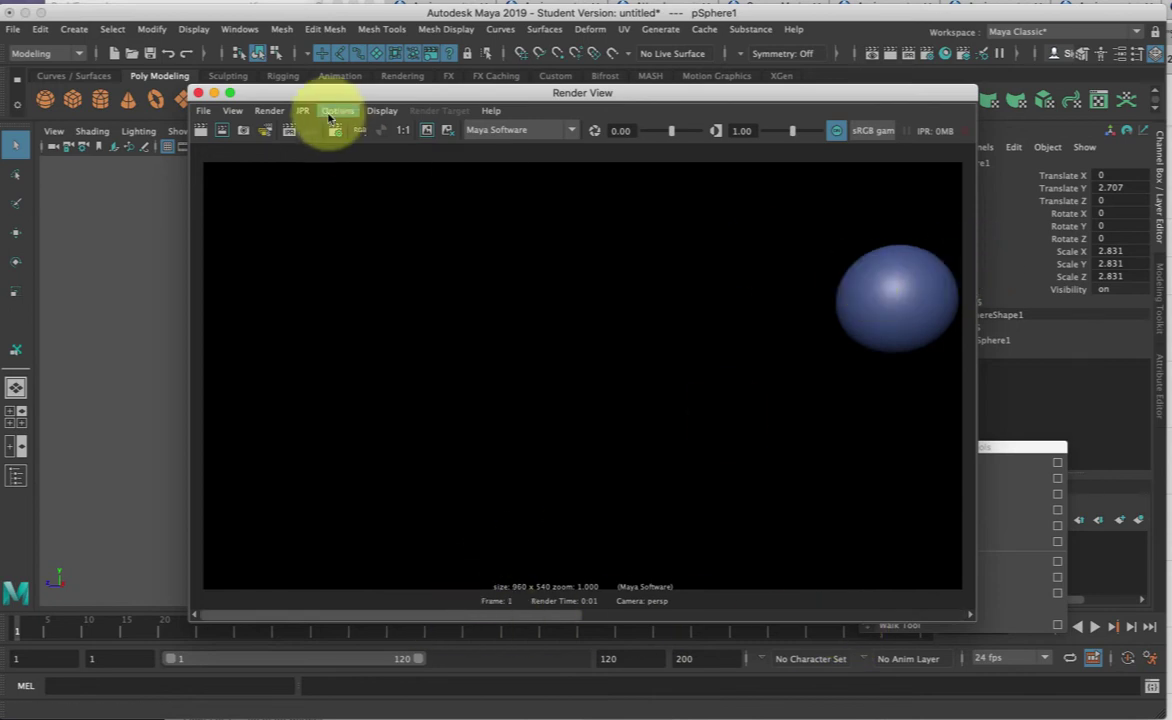
{"action": "left_click", "coordinate": [198, 93]}
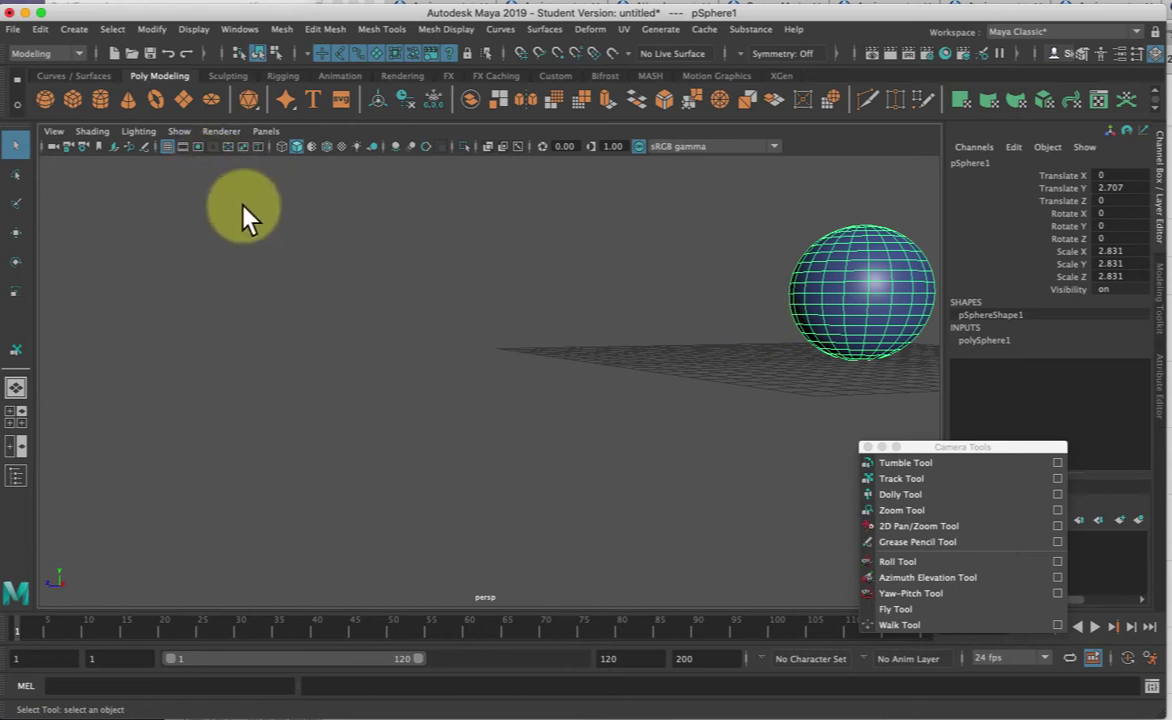
Step: Bring the sphere closer to the middle of the viewport and create a directional light
{"action": "left_click", "coordinate": [890, 478]}
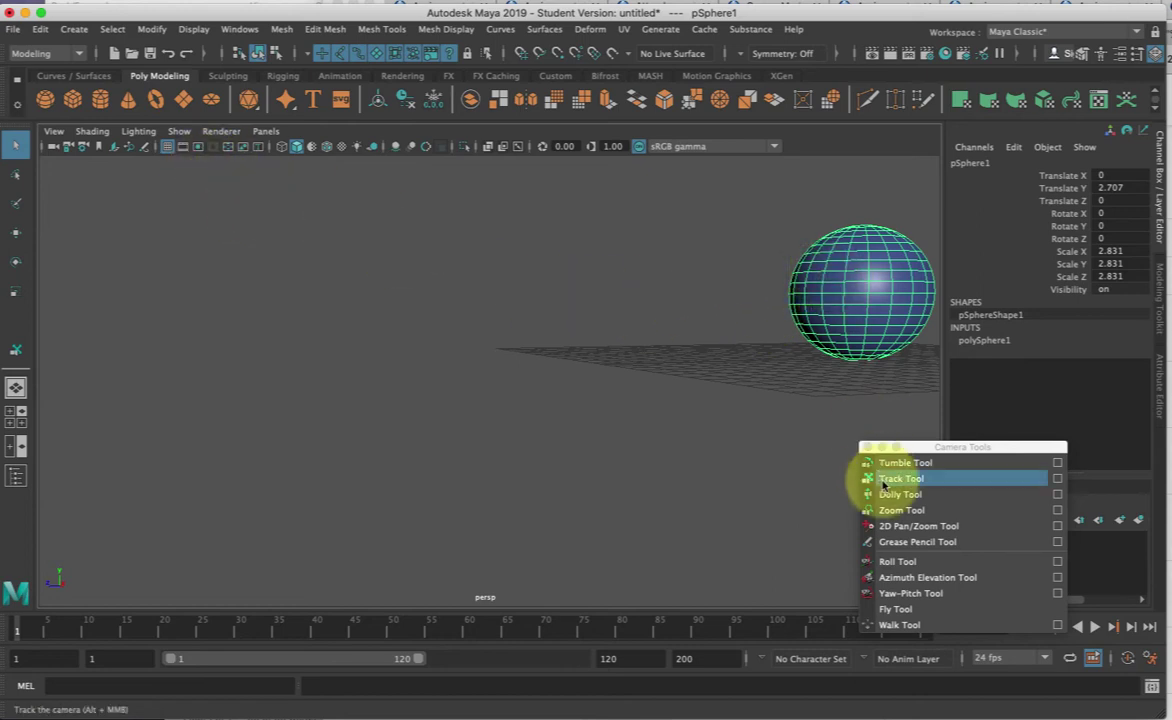
{"action": "left_click_drag", "start_coordinate": [840, 310], "coordinate": [718, 392]}
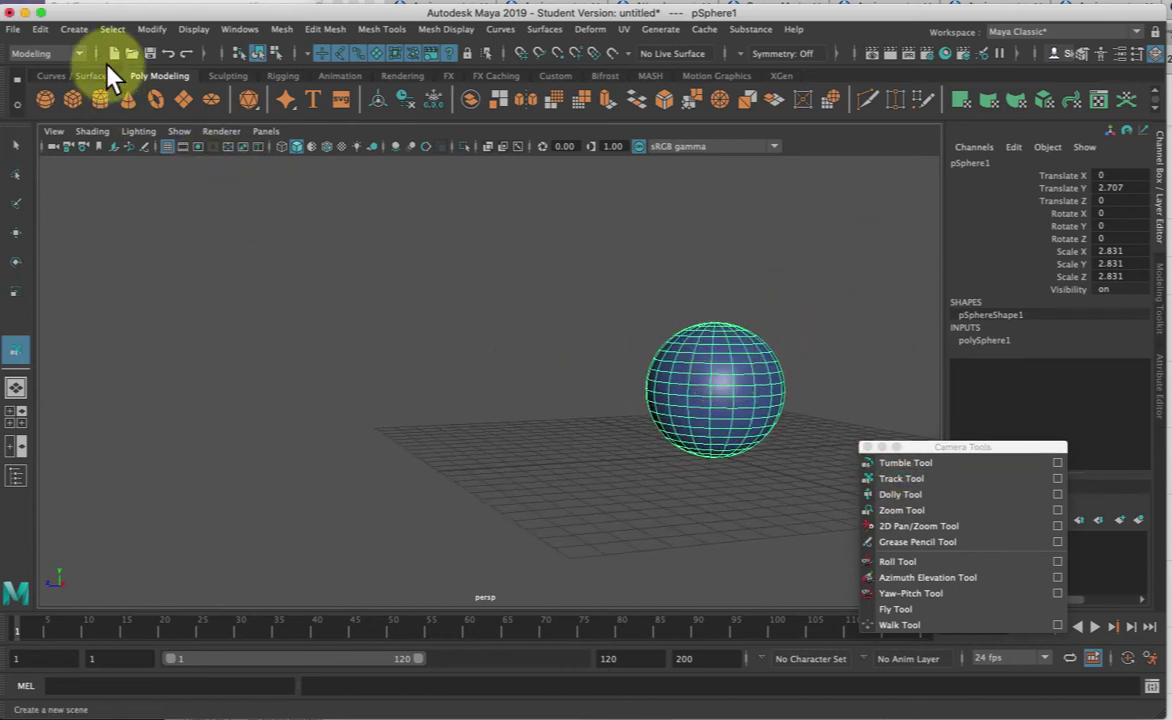
{"action": "key", "text": "q"}
{"action": "left_click", "coordinate": [75, 28]}
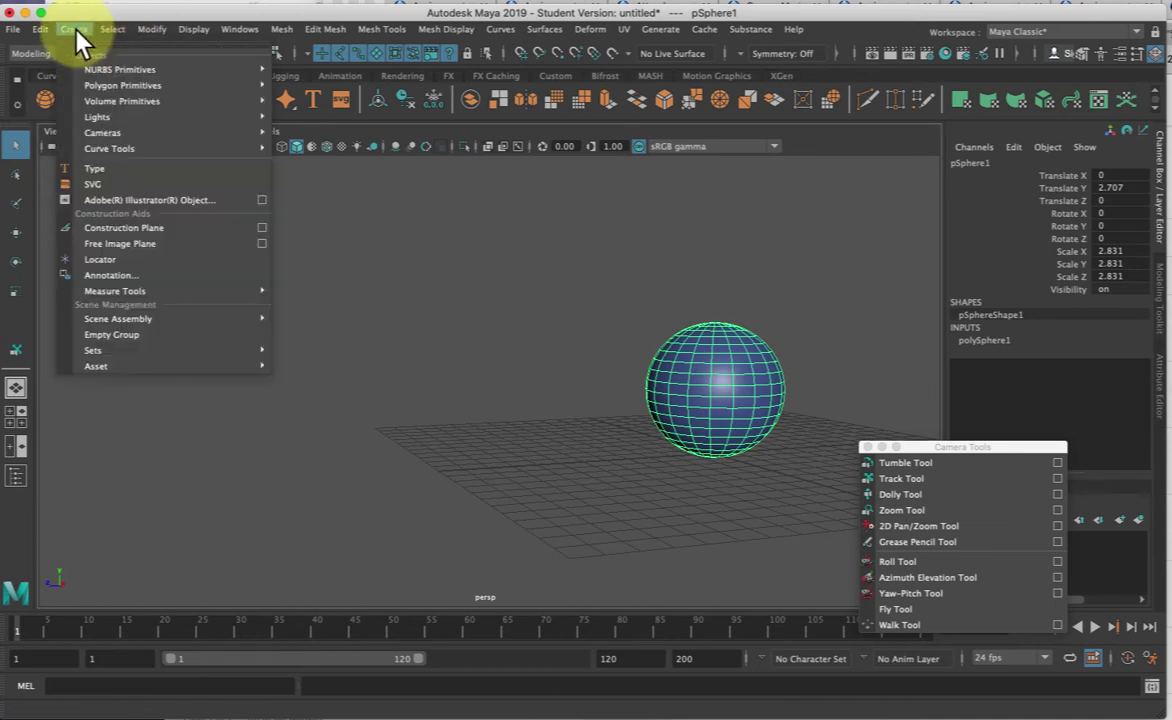
{"action": "mouse_move", "coordinate": [144, 116]}
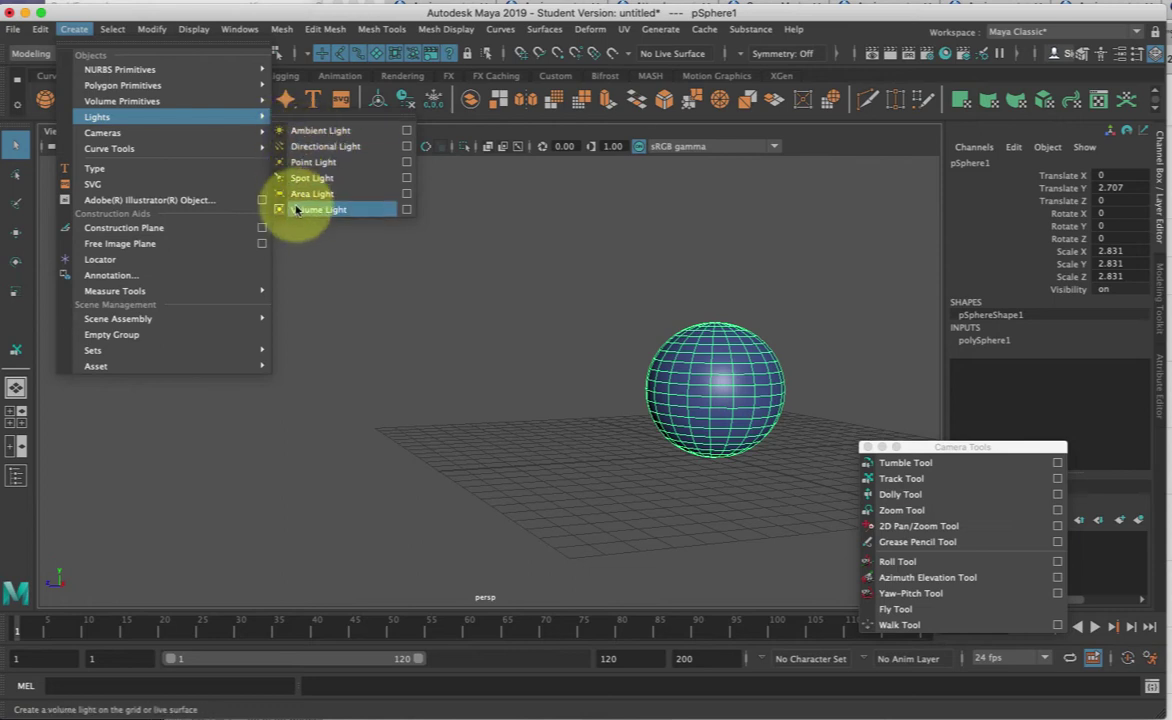
{"action": "left_click", "coordinate": [320, 150]}
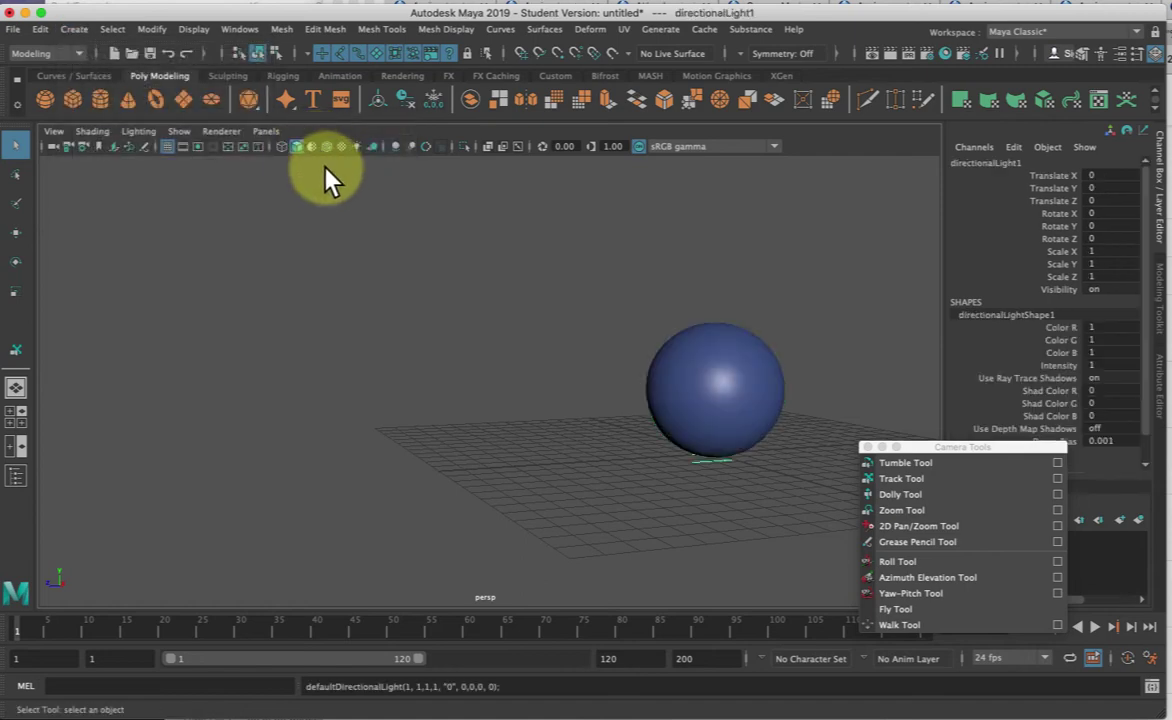
Step: Move the directional light above and beside the sphere, to about 8.07 in Y and 5.37 in Z
{"action": "key", "text": "w"}
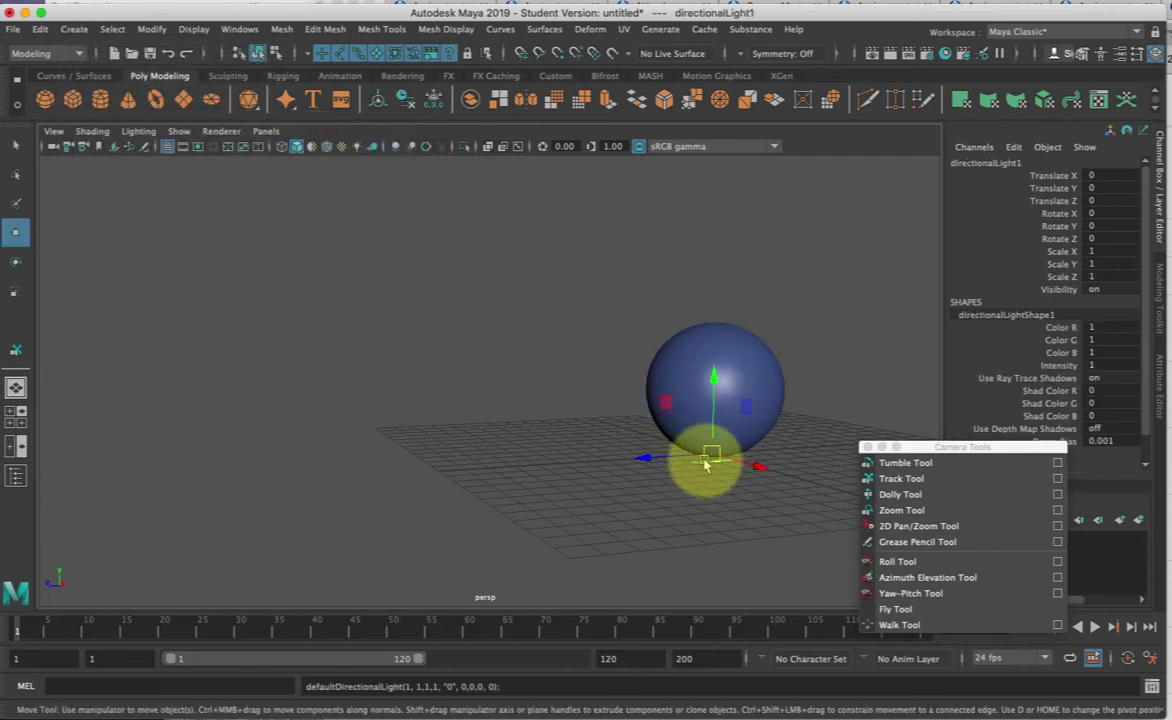
{"action": "left_click_drag", "start_coordinate": [712, 383], "coordinate": [716, 284]}
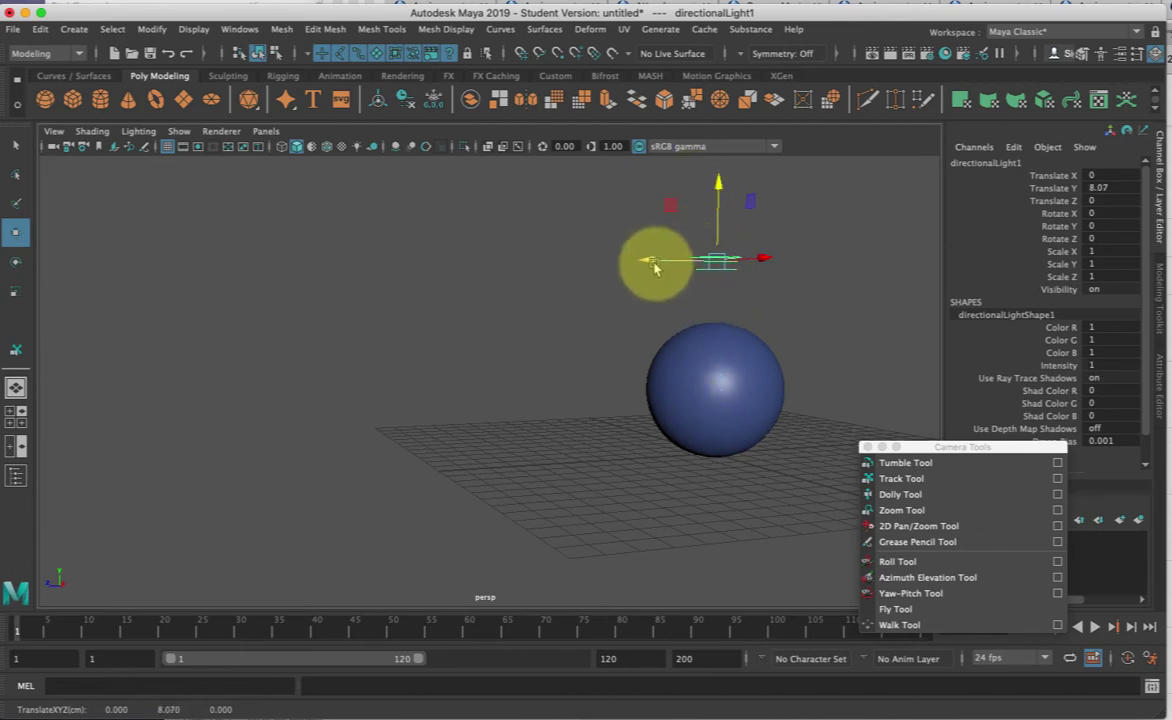
{"action": "left_click_drag", "start_coordinate": [654, 262], "coordinate": [534, 262]}
{"action": "left_click_drag", "start_coordinate": [683, 371], "coordinate": [620, 408], "text": "alt"}
{"action": "right_click_drag", "start_coordinate": [470, 377], "coordinate": [850, 400], "text": "alt"}
{"action": "left_click_drag", "start_coordinate": [850, 400], "coordinate": [588, 360], "text": "alt"}
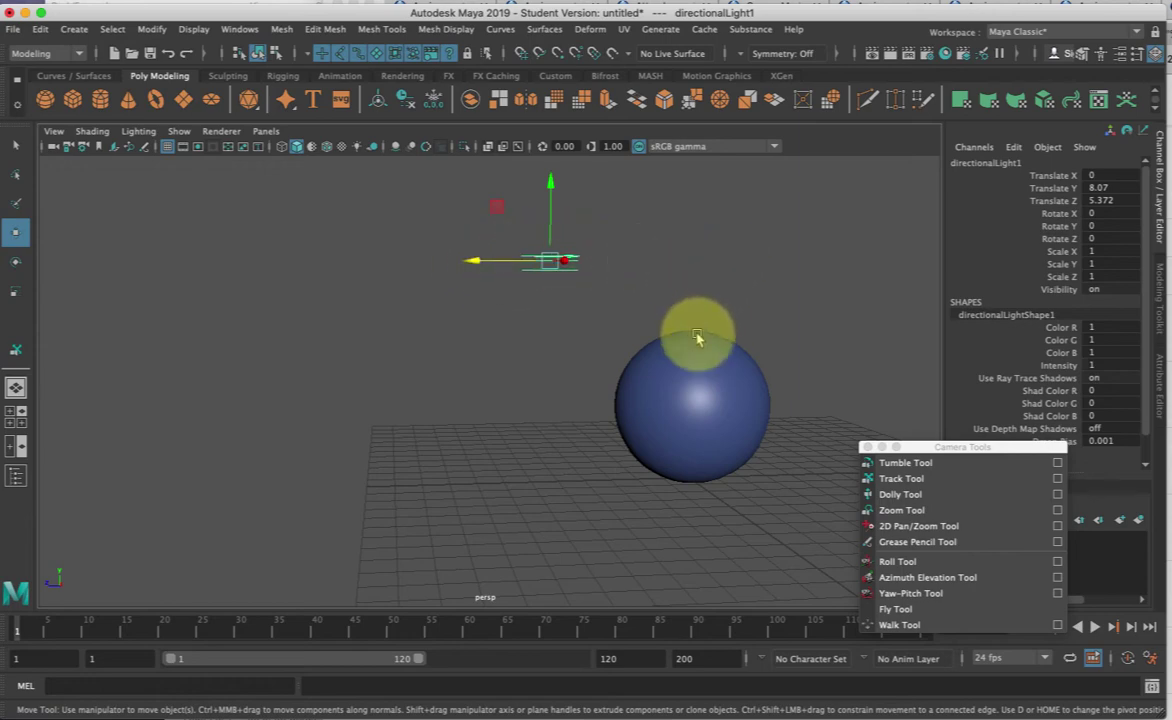
{"action": "mouse_move", "coordinate": [644, 369]}
{"action": "left_mouse_down", "text": "alt"}
{"action": "mouse_move", "coordinate": [670, 361]}
{"action": "mouse_move", "coordinate": [643, 378]}
{"action": "left_mouse_up", "text": "alt"}
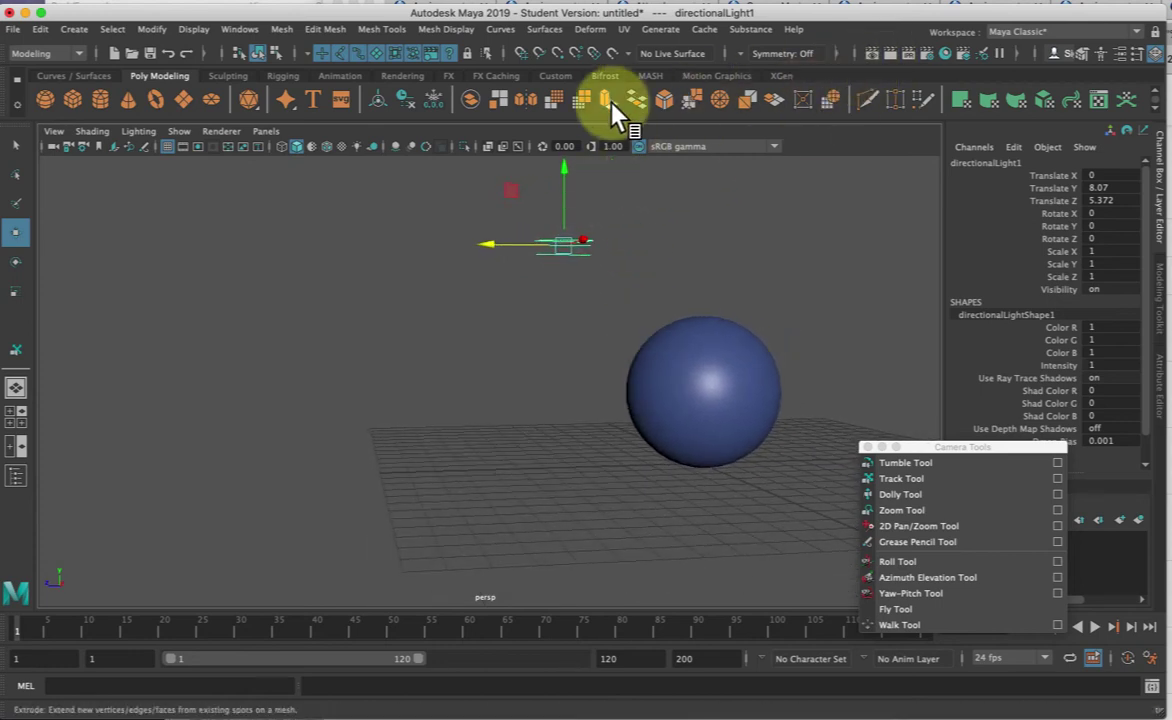
Step: Render the current frame to examine how the directional light falls on the sphere, and close the Render View
{"action": "left_click", "coordinate": [892, 55]}
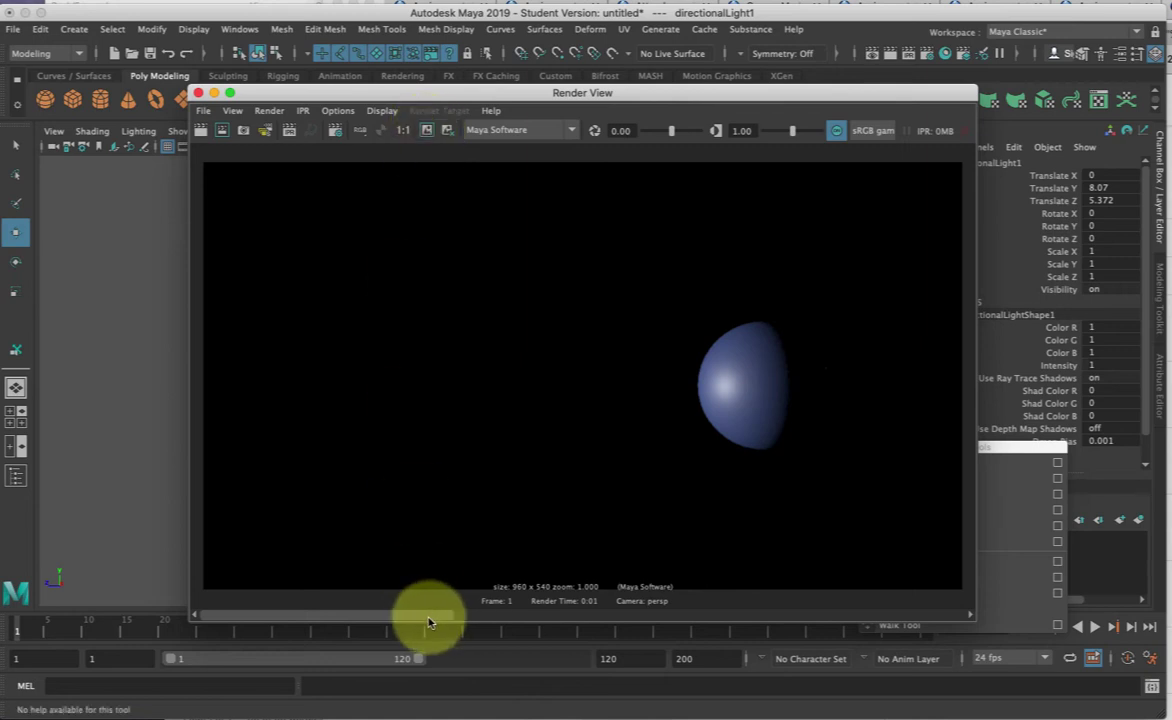
{"action": "left_click", "coordinate": [572, 614]}
{"action": "left_click_drag", "start_coordinate": [583, 614], "coordinate": [684, 624]}
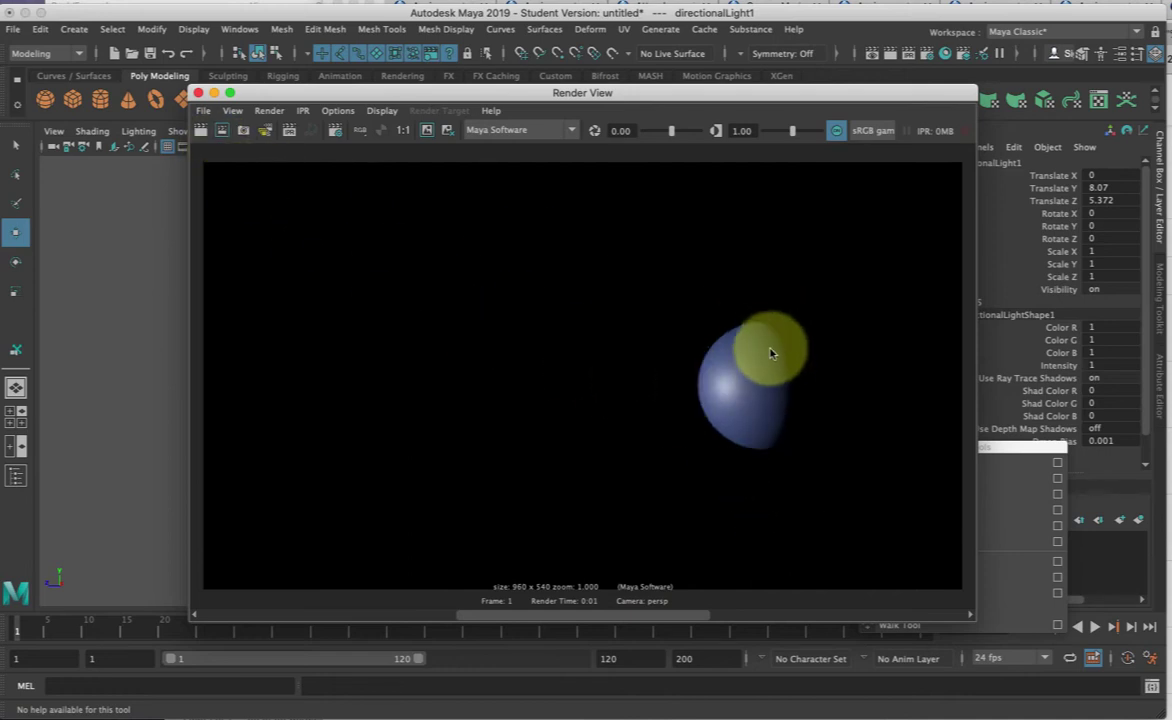
{"action": "left_click", "coordinate": [198, 92]}
Step: Turn on scene lighting in the viewport and aim the directional light down at the sphere with Rotate X at about 321 degrees
{"action": "key", "text": "e"}
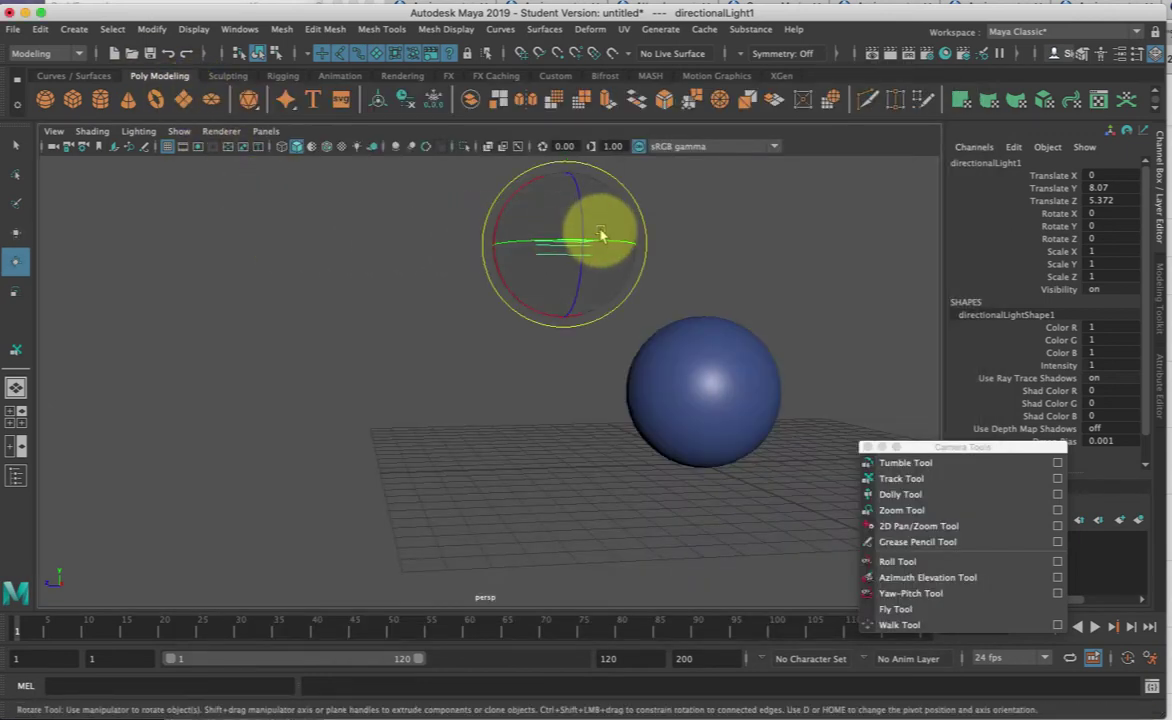
{"action": "mouse_move", "coordinate": [492, 228]}
{"action": "left_mouse_down"}
{"action": "mouse_move", "coordinate": [497, 180]}
{"action": "mouse_move", "coordinate": [474, 234]}
{"action": "mouse_move", "coordinate": [476, 210]}
{"action": "mouse_move", "coordinate": [475, 240]}
{"action": "left_mouse_up"}
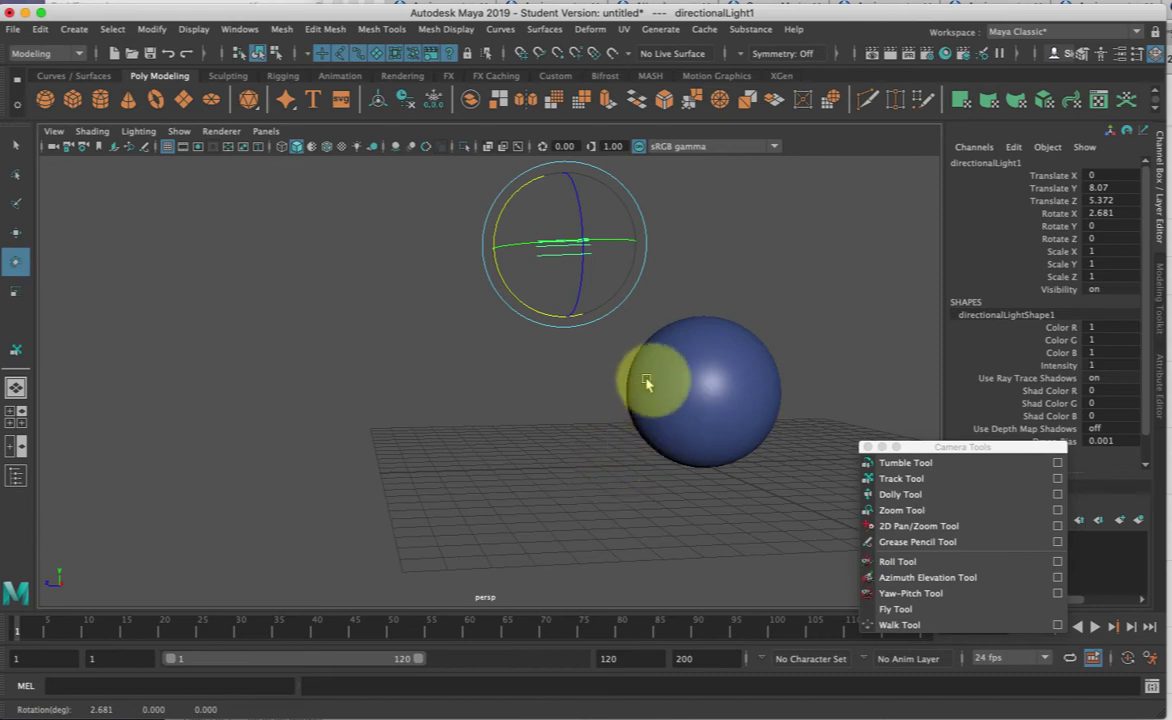
{"action": "key", "text": "7"}
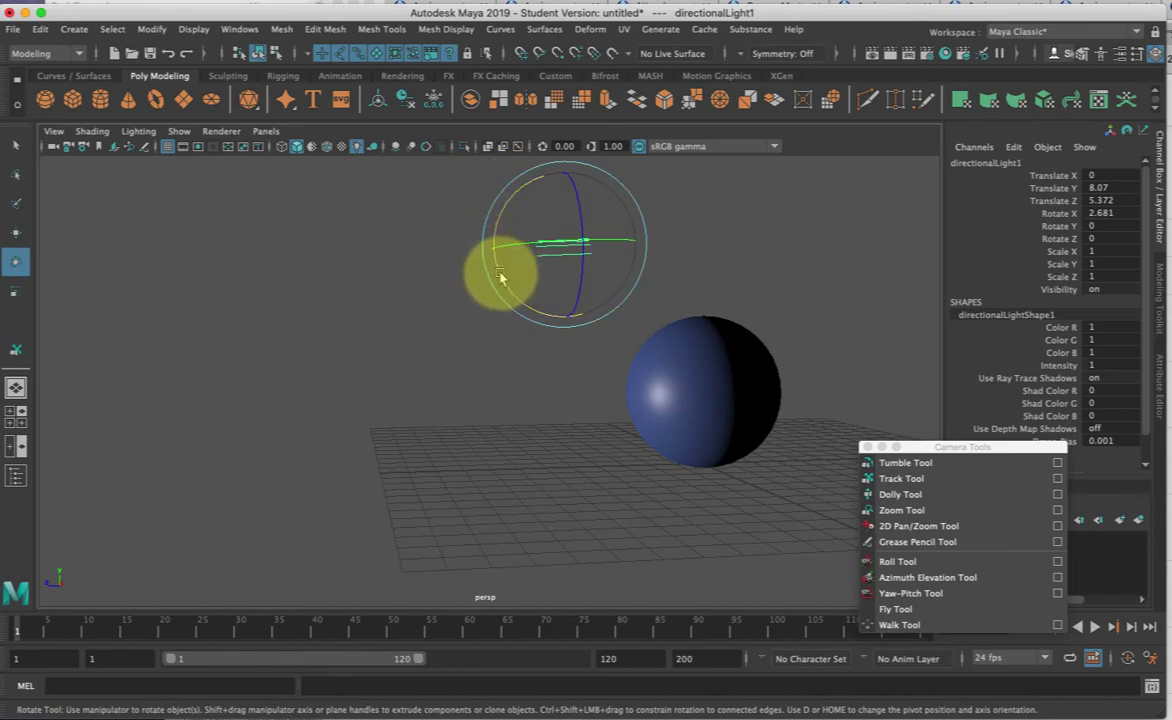
{"action": "mouse_move", "coordinate": [502, 278]}
{"action": "left_mouse_down"}
{"action": "mouse_move", "coordinate": [471, 243]}
{"action": "mouse_move", "coordinate": [473, 183]}
{"action": "mouse_move", "coordinate": [548, 152]}
{"action": "mouse_move", "coordinate": [400, 190]}
{"action": "mouse_move", "coordinate": [405, 330]}
{"action": "mouse_move", "coordinate": [651, 288]}
{"action": "mouse_move", "coordinate": [421, 191]}
{"action": "mouse_move", "coordinate": [465, 190]}
{"action": "mouse_move", "coordinate": [562, 380]}
{"action": "mouse_move", "coordinate": [460, 204]}
{"action": "mouse_move", "coordinate": [612, 241]}
{"action": "mouse_move", "coordinate": [462, 216]}
{"action": "mouse_move", "coordinate": [474, 227]}
{"action": "left_mouse_up"}
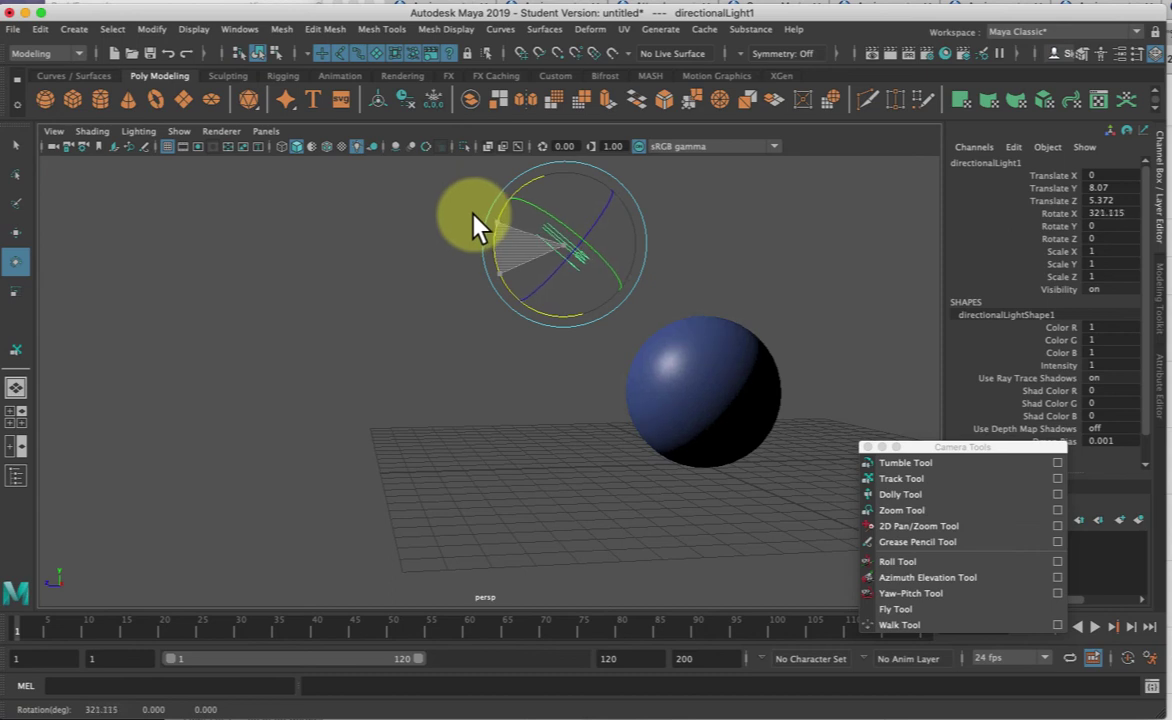
Step: Move the directional light farther from the sphere, to about 11.53 in Z and 1.66 in X
{"action": "key", "text": "w"}
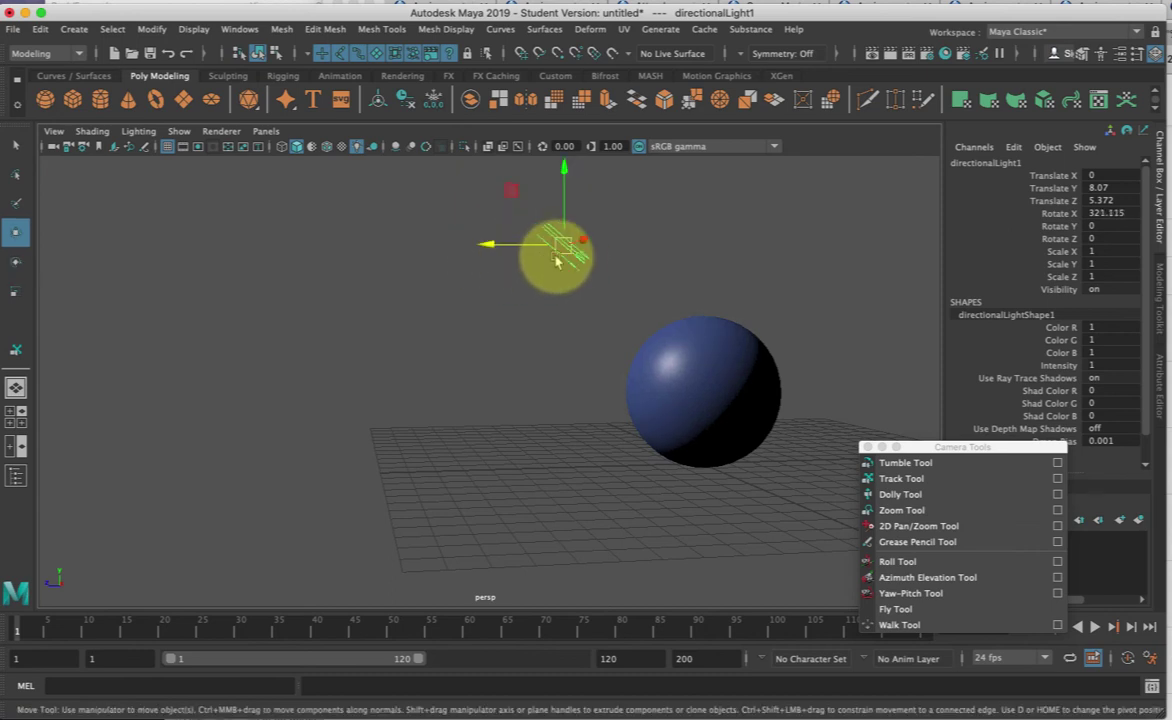
{"action": "left_click_drag", "start_coordinate": [557, 262], "coordinate": [510, 313]}
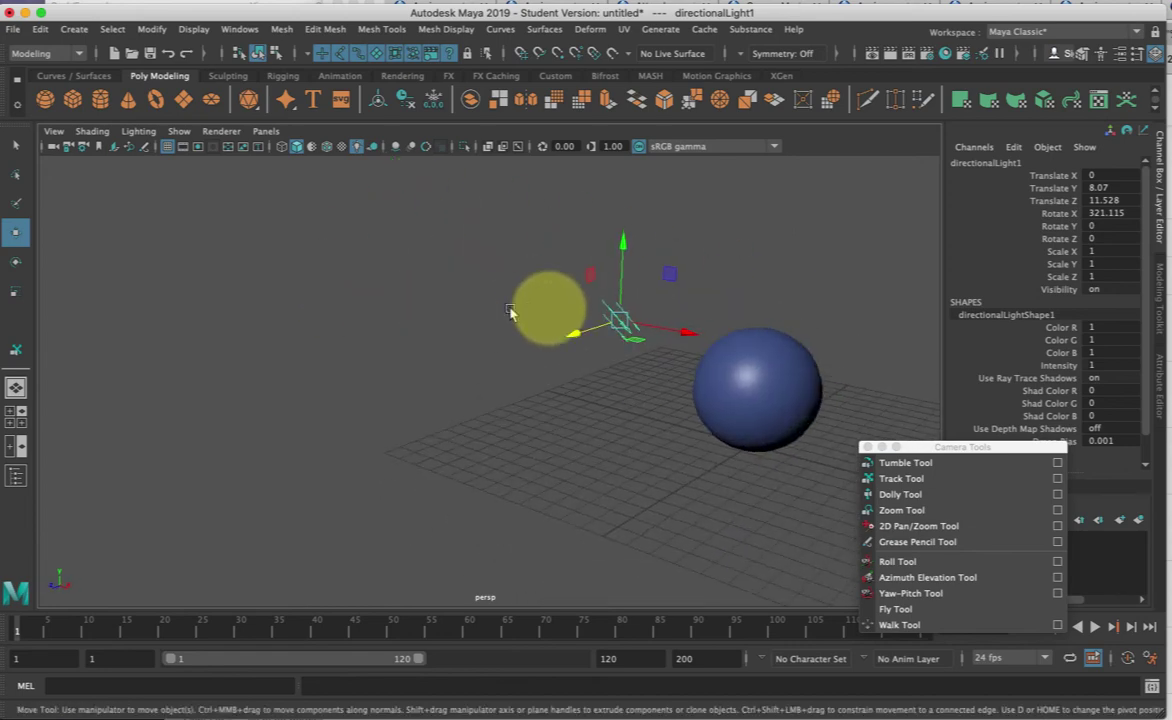
{"action": "left_click_drag", "start_coordinate": [687, 332], "coordinate": [736, 339]}
Step: Scale the directional light's icon uniformly to about 2.86
{"action": "left_click_drag", "start_coordinate": [615, 388], "coordinate": [512, 370], "text": "alt"}
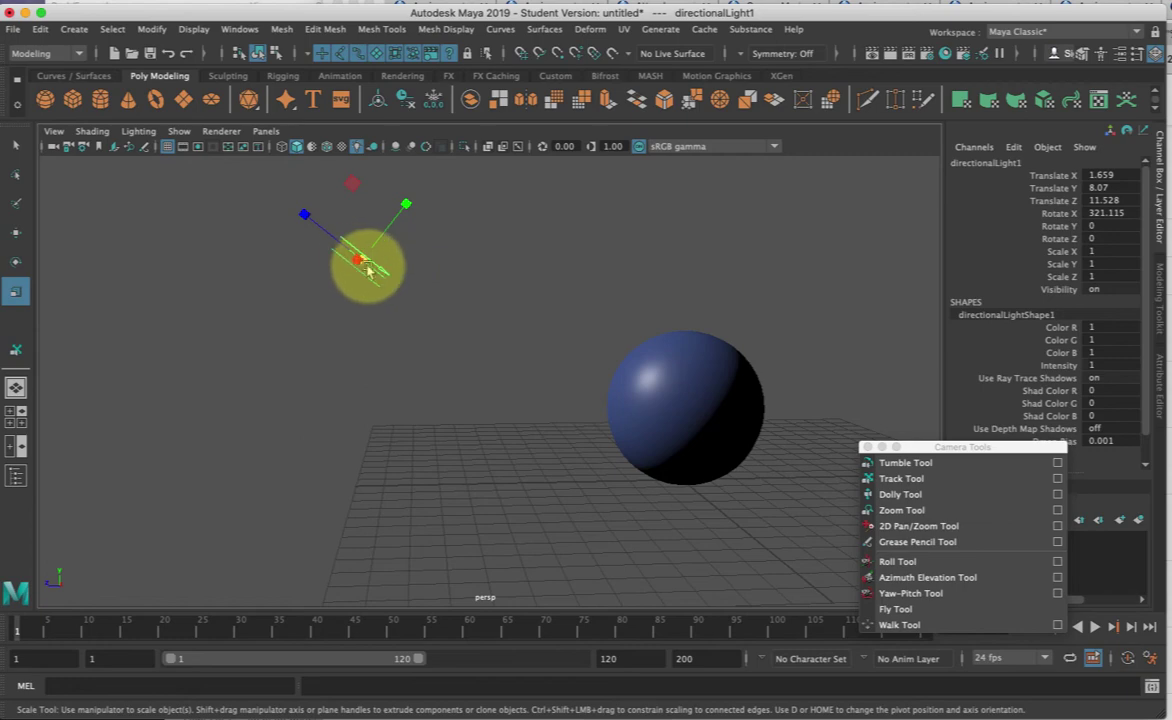
{"action": "left_click_drag", "start_coordinate": [385, 290], "coordinate": [343, 272], "text": "alt"}
{"action": "left_click_drag", "start_coordinate": [268, 252], "coordinate": [382, 277]}
{"action": "left_click_drag", "start_coordinate": [332, 343], "coordinate": [384, 351], "text": "alt"}
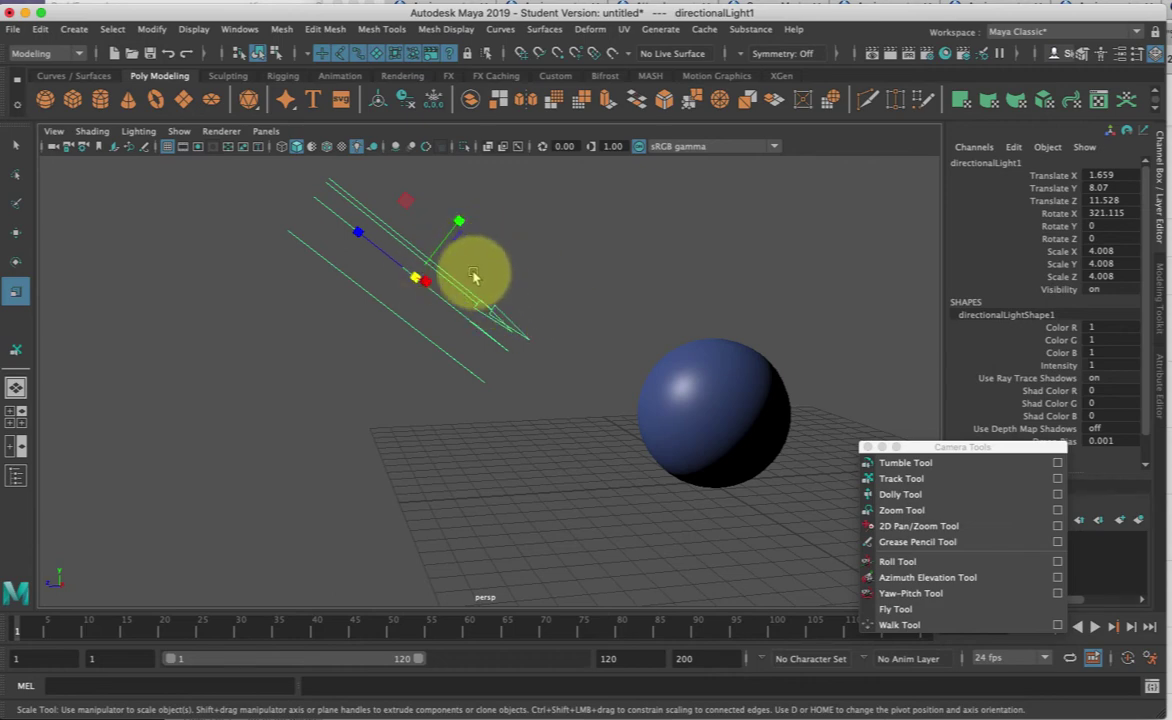
{"action": "left_click_drag", "start_coordinate": [405, 309], "coordinate": [455, 315], "text": "alt"}
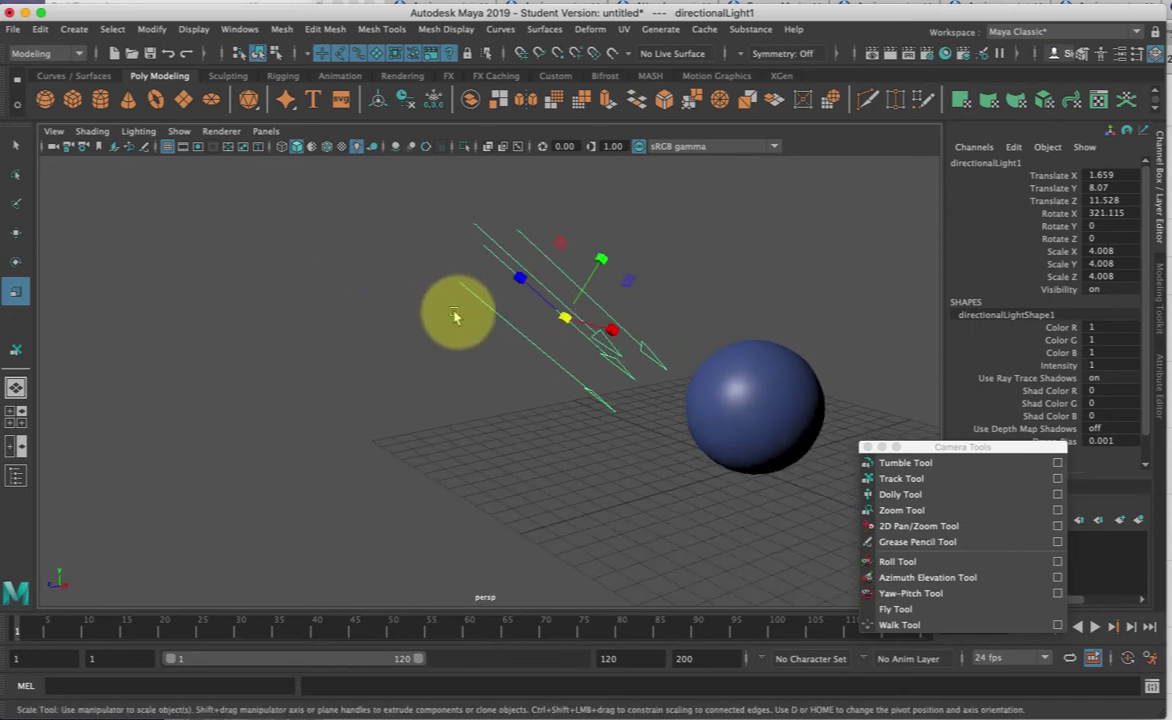
{"action": "left_click_drag", "start_coordinate": [566, 318], "coordinate": [520, 313]}
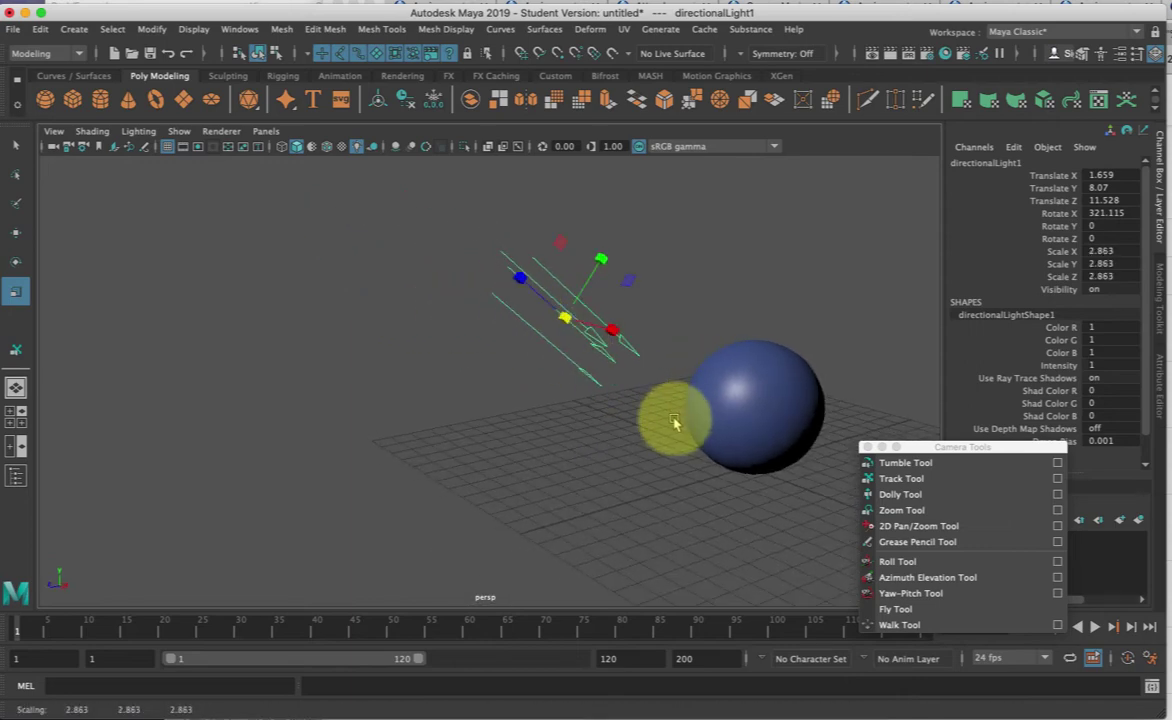
{"action": "left_click_drag", "start_coordinate": [674, 422], "coordinate": [629, 414], "text": "alt"}
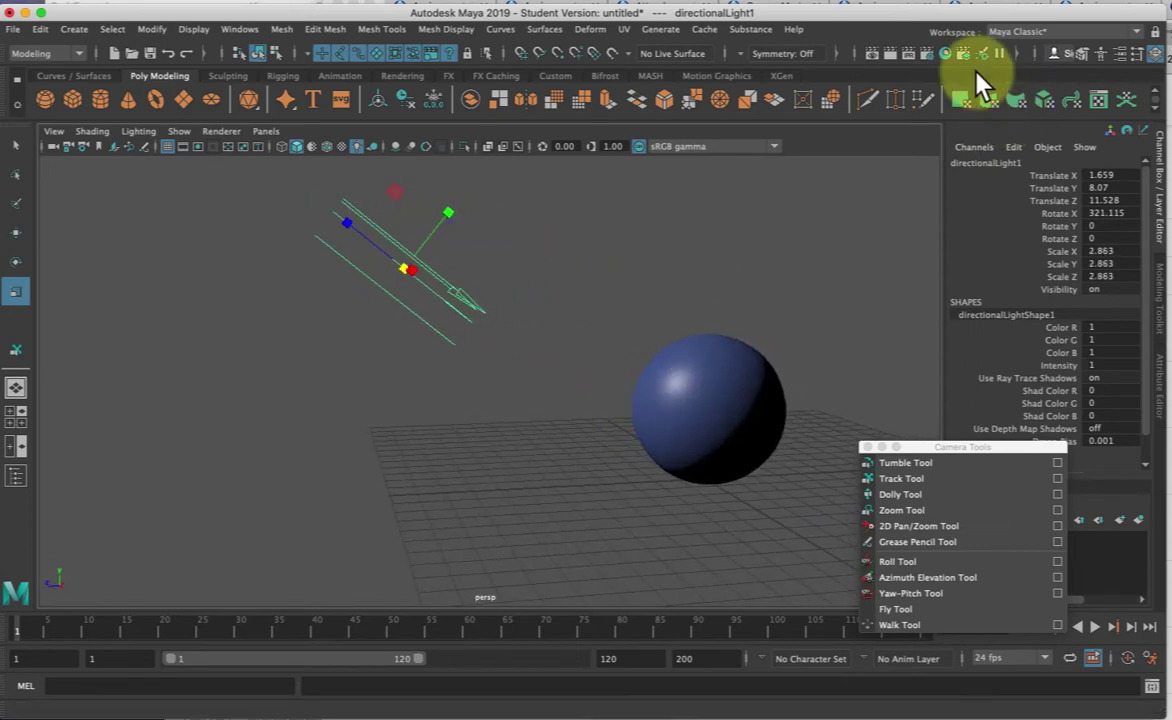
Step: Render the current frame to examine the sphere under the repositioned directional light, and close the Render View
{"action": "left_click", "coordinate": [890, 53]}
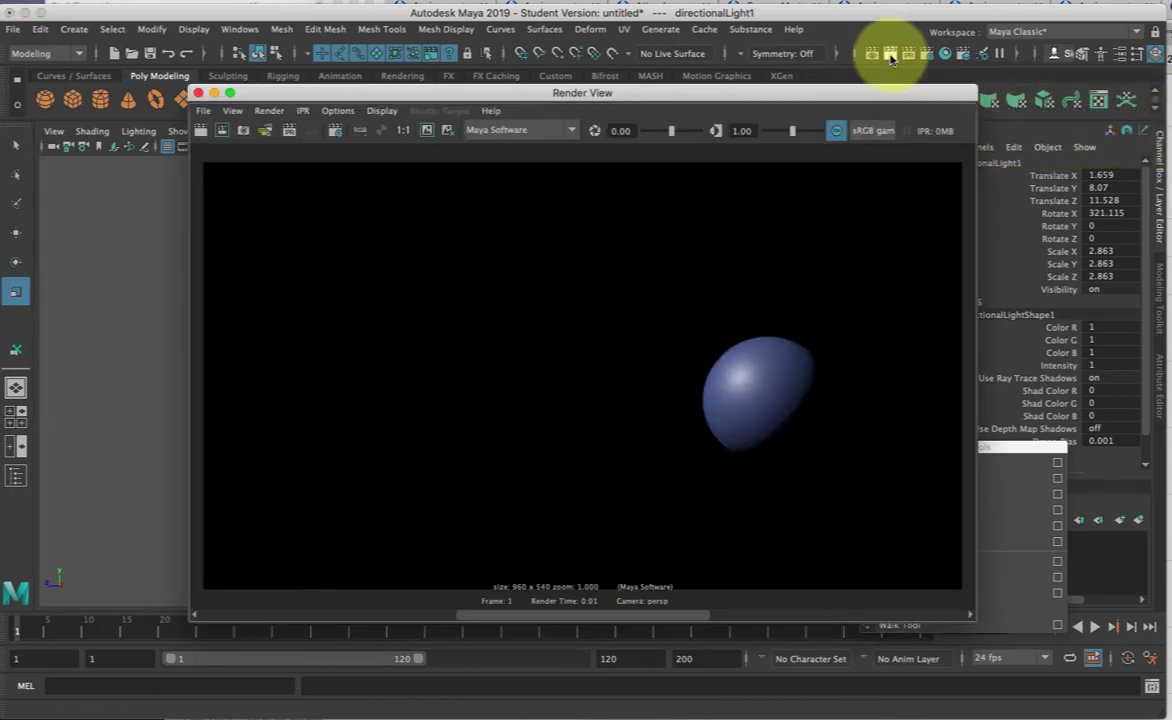
{"action": "left_click", "coordinate": [427, 132]}
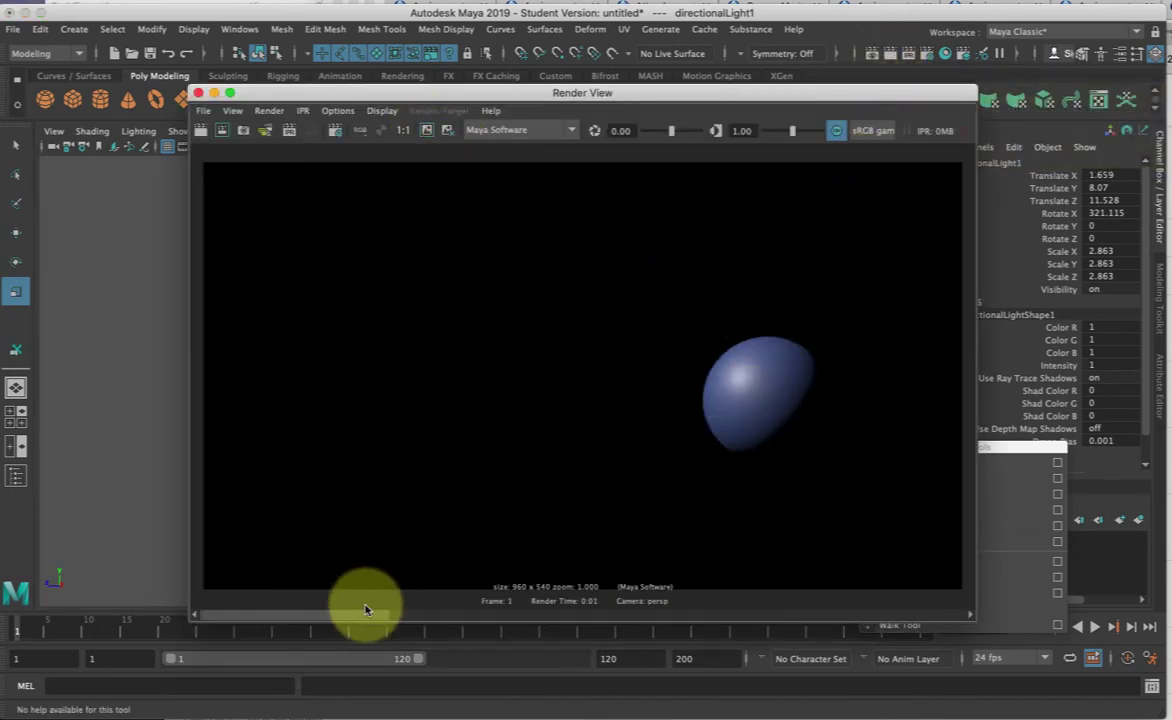
{"action": "left_click_drag", "start_coordinate": [348, 623], "coordinate": [935, 612]}
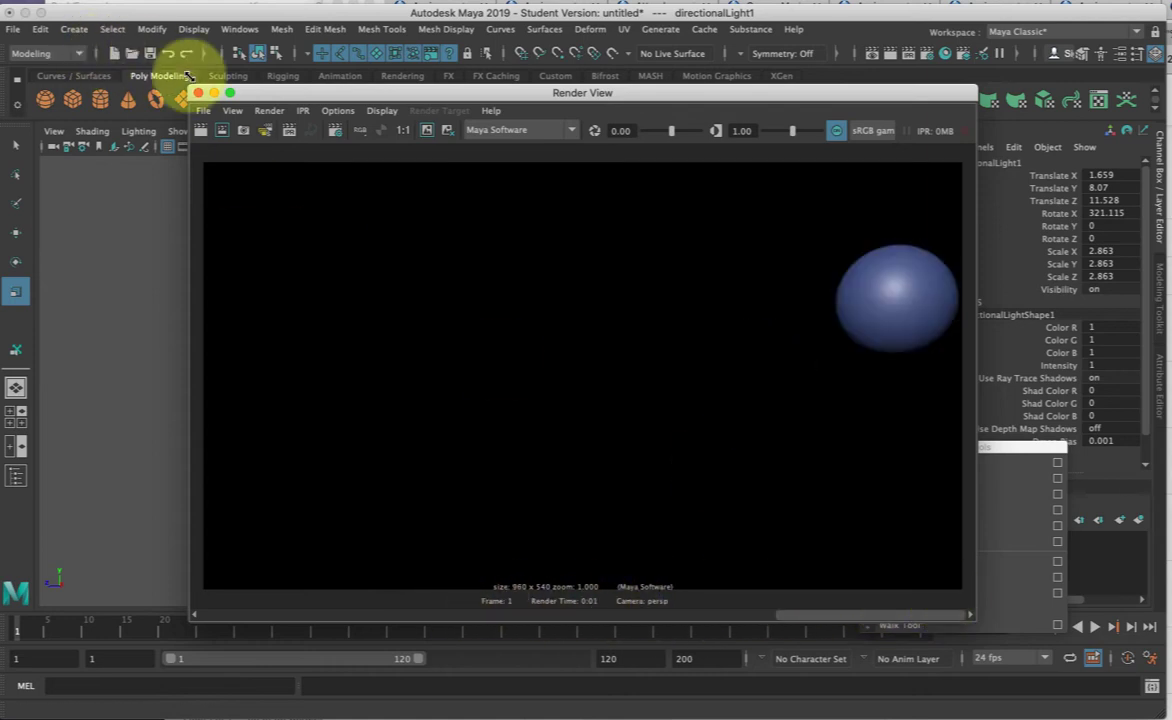
{"action": "left_click", "coordinate": [198, 92]}
{"action": "left_click", "coordinate": [403, 268]}
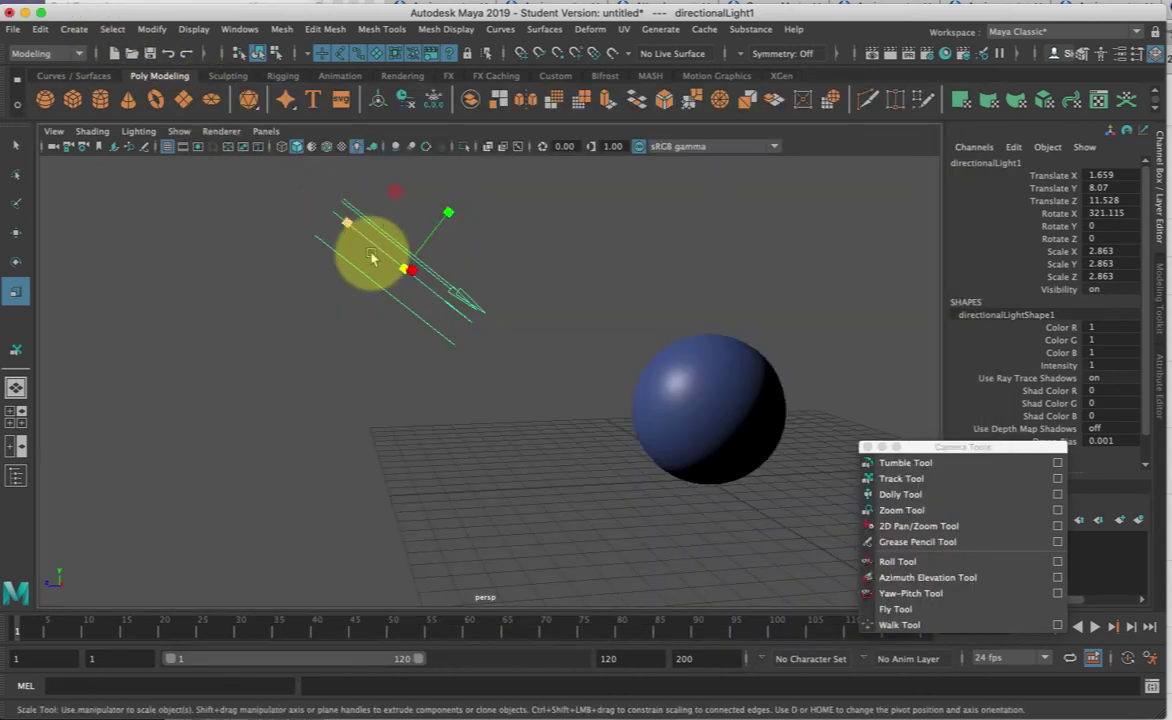
Step: Open the orb material in Hypershade with its full attribute list, and enlarge the window to show more attributes
{"action": "left_click", "coordinate": [238, 30]}
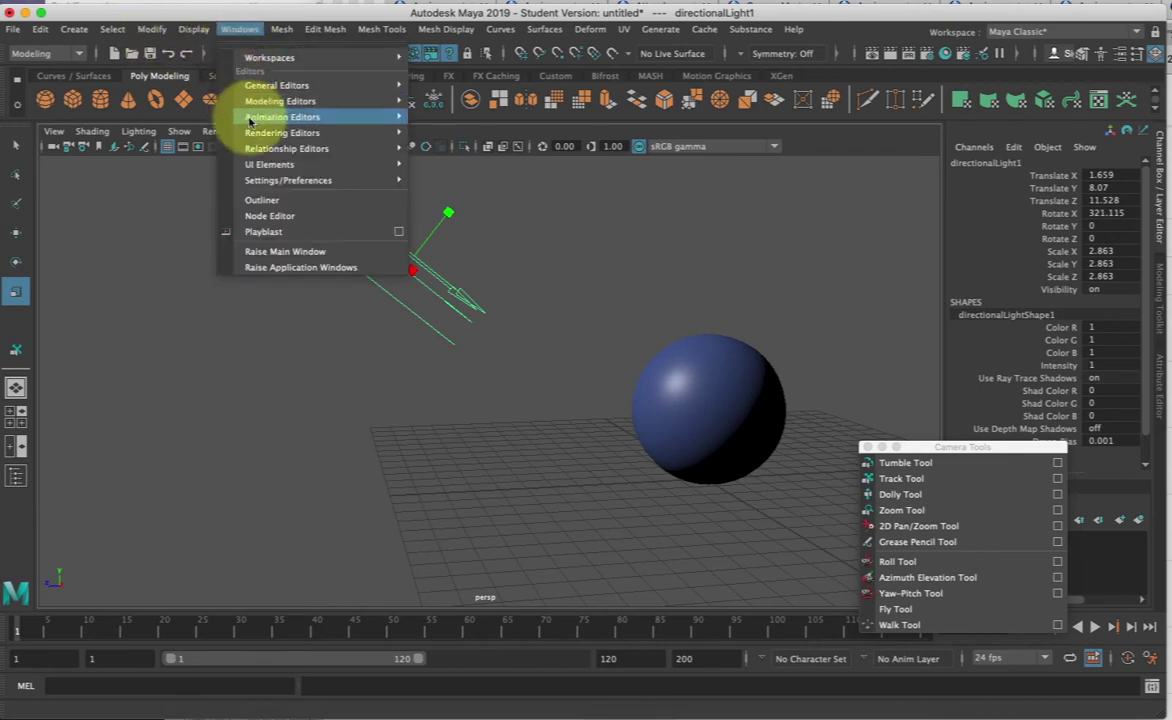
{"action": "mouse_move", "coordinate": [255, 135]}
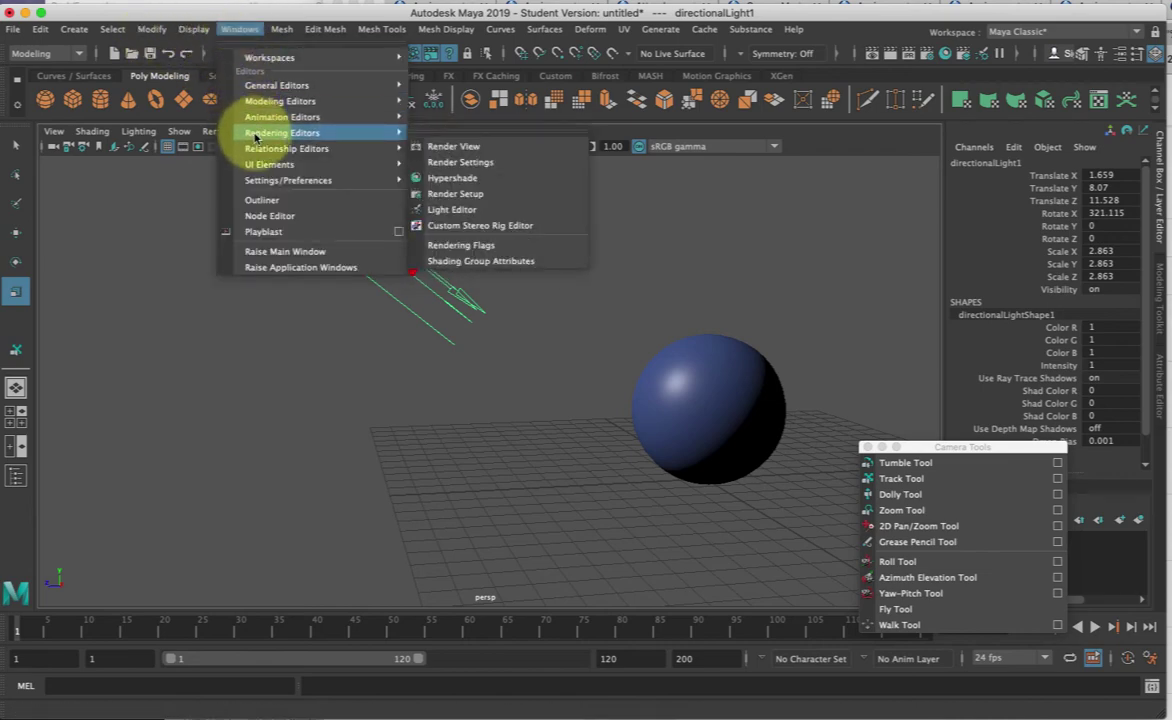
{"action": "left_click", "coordinate": [456, 178]}
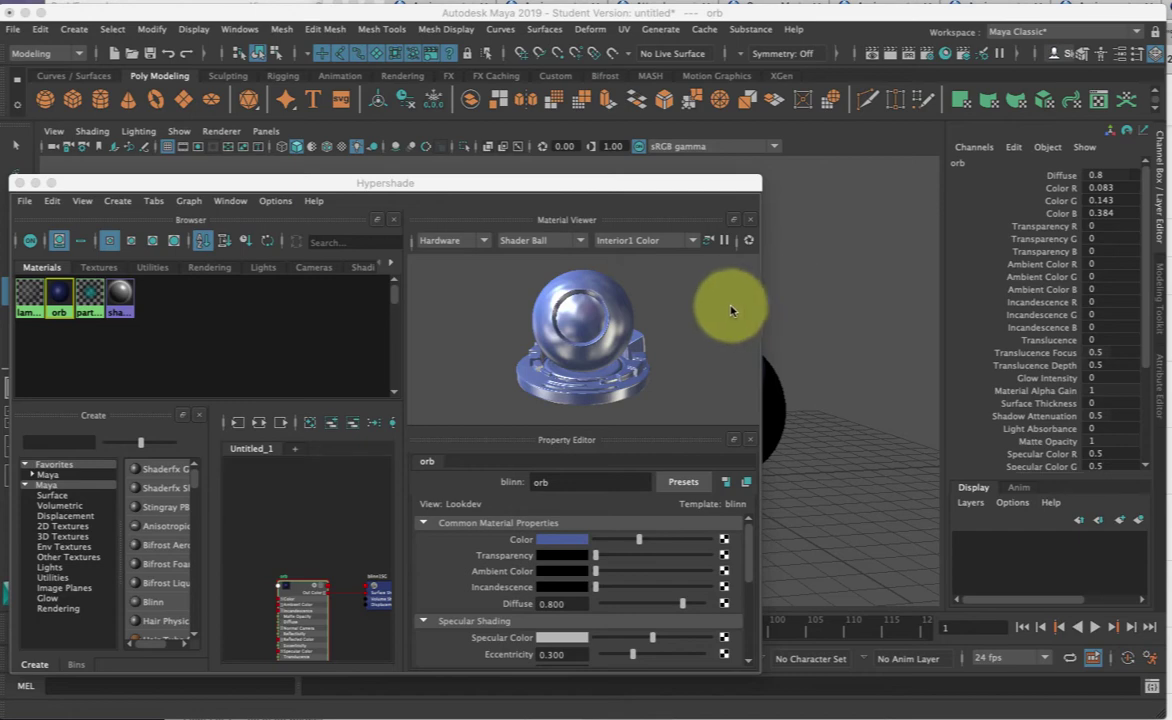
{"action": "left_click", "coordinate": [60, 300]}
{"action": "middle_click_drag", "start_coordinate": [54, 292], "coordinate": [595, 345]}
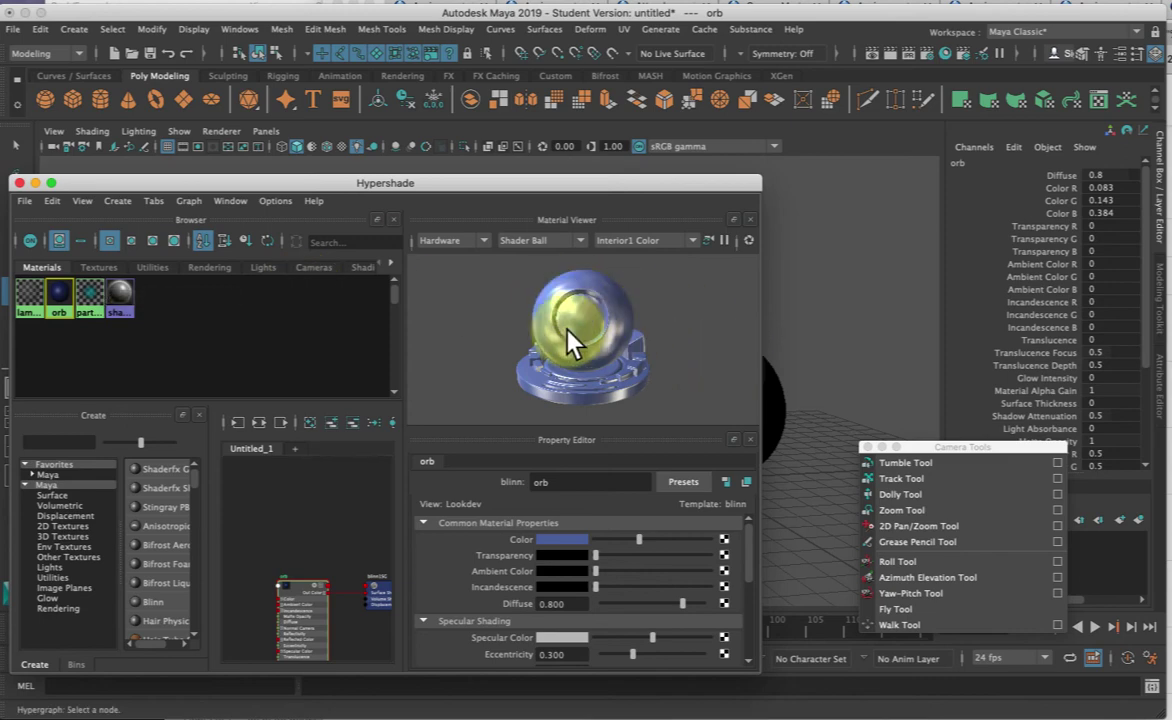
{"action": "left_click", "coordinate": [724, 482]}
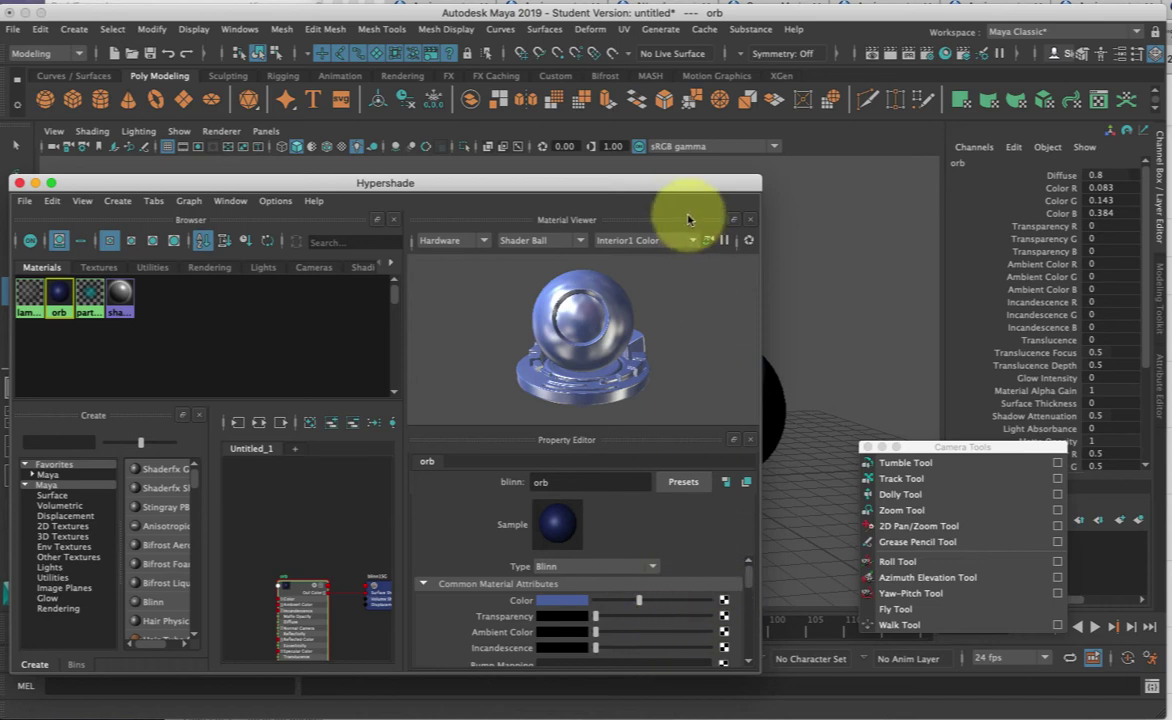
{"action": "left_click_drag", "start_coordinate": [691, 214], "coordinate": [711, 60]}
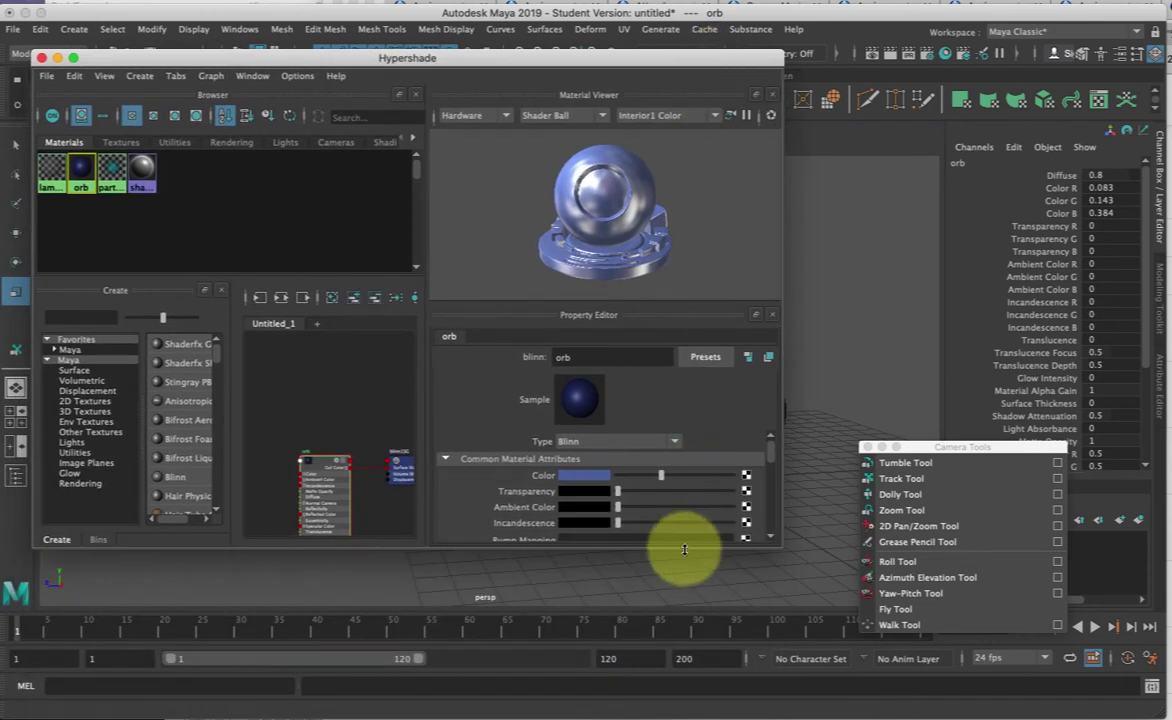
{"action": "left_click_drag", "start_coordinate": [680, 547], "coordinate": [680, 615]}
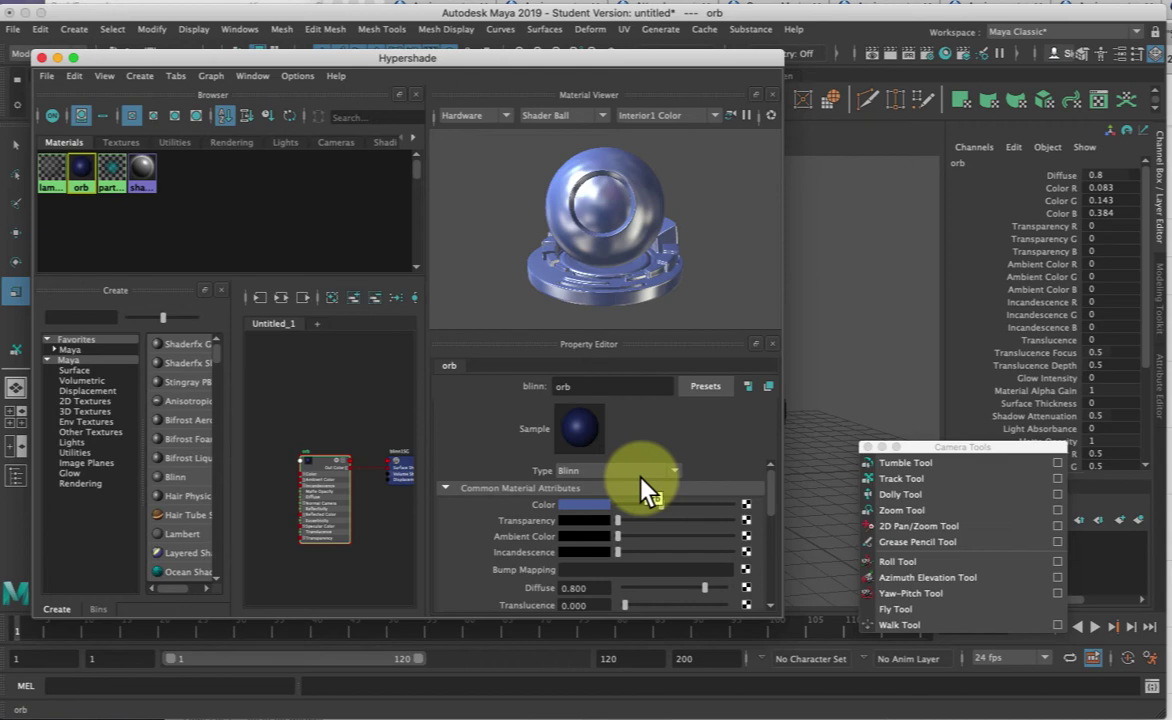
Step: Expand the orb material's Special Effects and raise its Glow Intensity to about 0.256
{"action": "scroll", "coordinate": [645, 490], "scroll_direction": "down", "scroll_amount": 5}
{"action": "scroll", "coordinate": [641, 479], "scroll_direction": "down", "scroll_amount": 3}
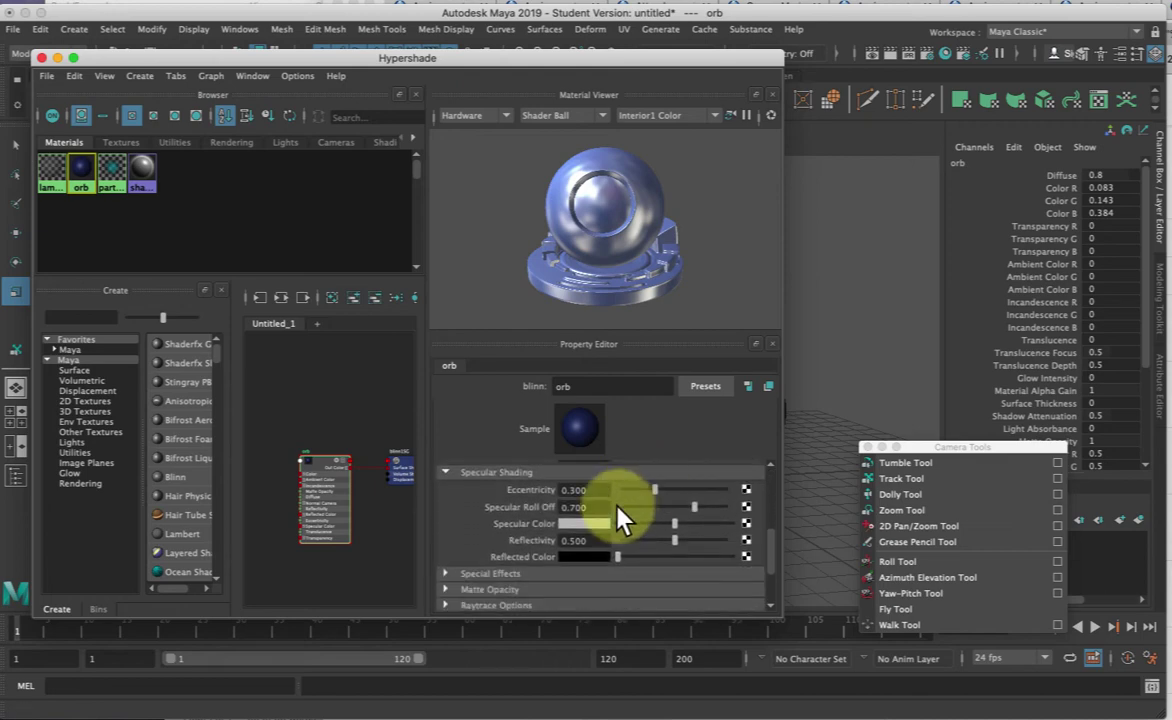
{"action": "scroll", "coordinate": [620, 515], "scroll_direction": "up", "scroll_amount": 3}
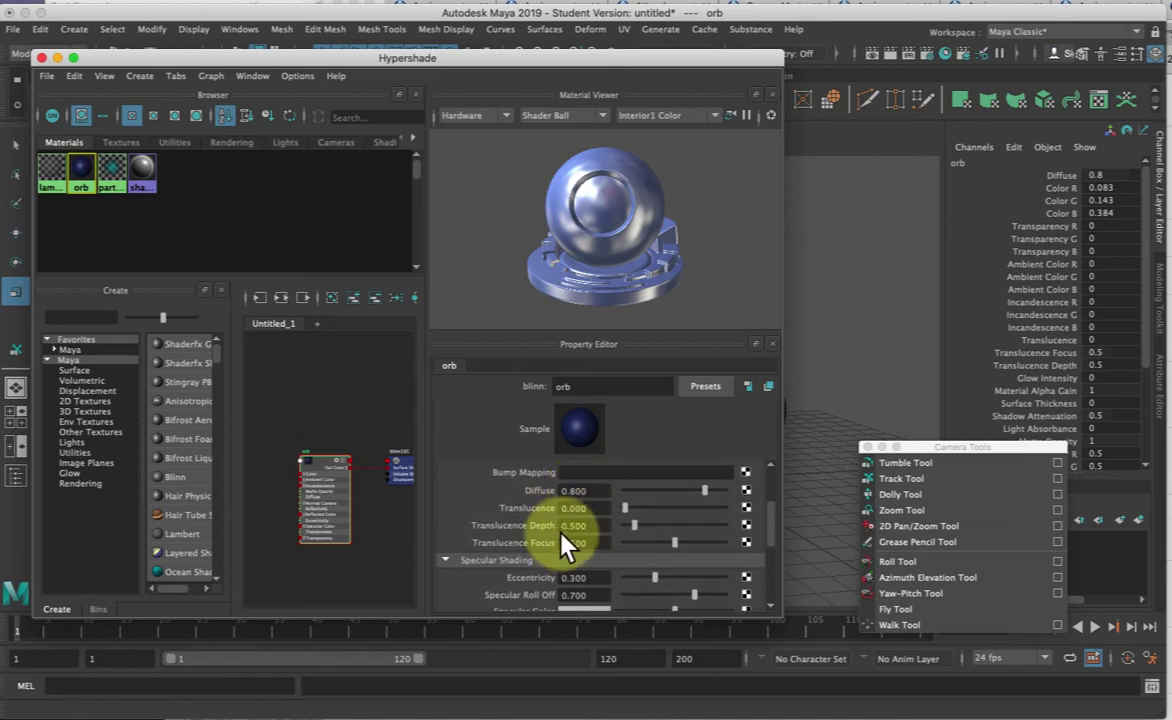
{"action": "scroll", "coordinate": [568, 540], "scroll_direction": "down", "scroll_amount": 3}
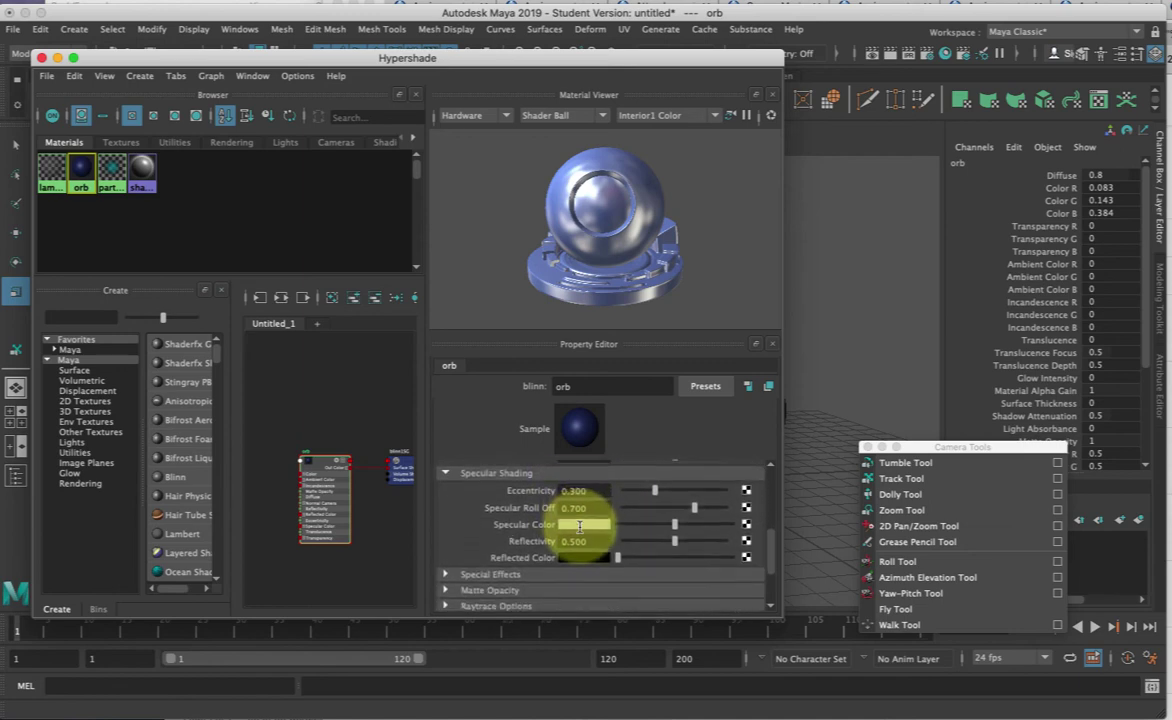
{"action": "scroll", "coordinate": [580, 527], "scroll_direction": "down", "scroll_amount": 2}
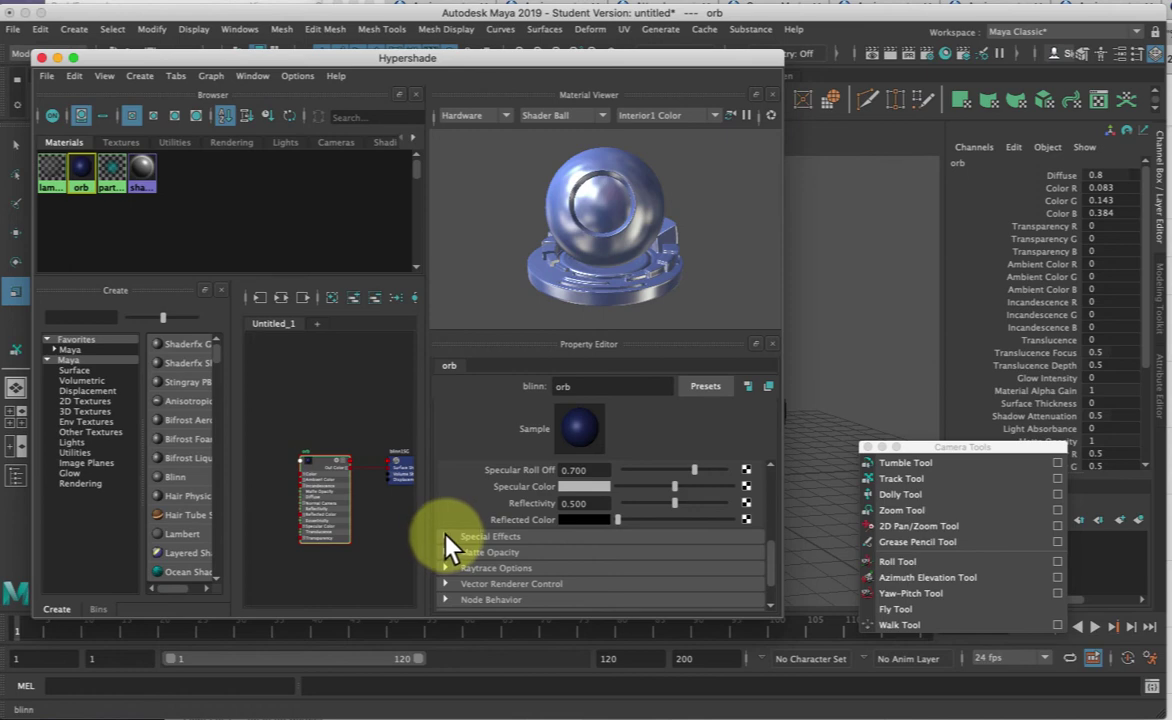
{"action": "left_click", "coordinate": [446, 536]}
{"action": "scroll", "coordinate": [508, 544], "scroll_direction": "down", "scroll_amount": 2}
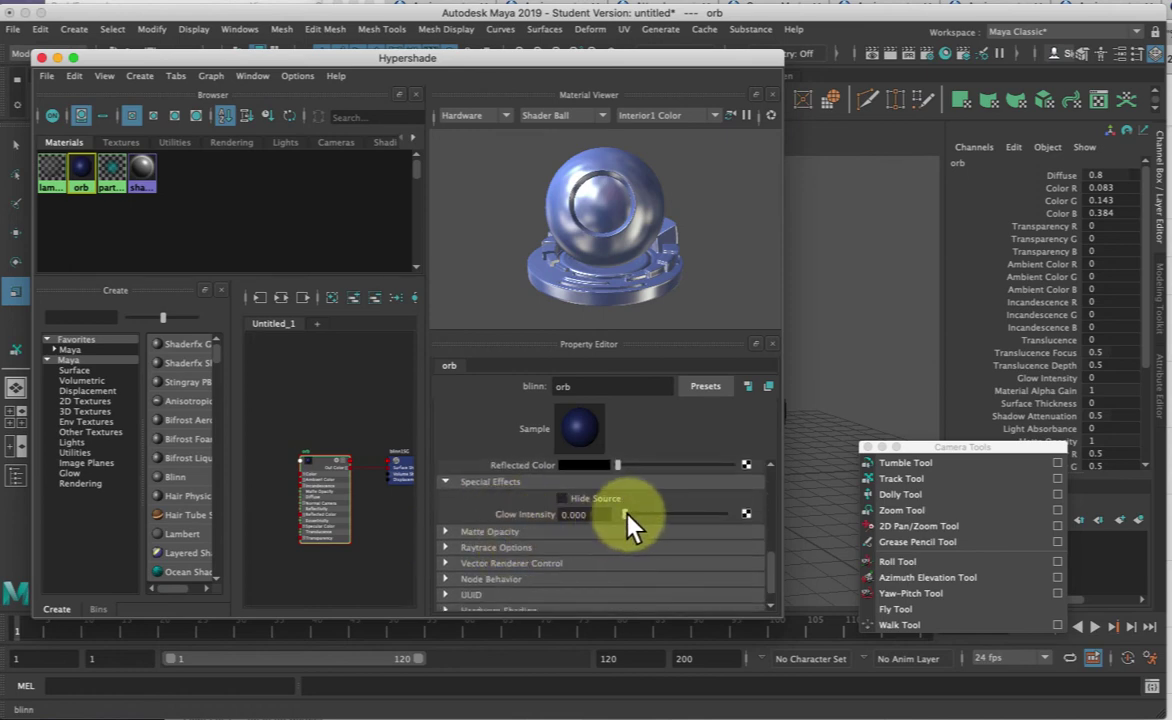
{"action": "left_click_drag", "start_coordinate": [626, 513], "coordinate": [649, 513]}
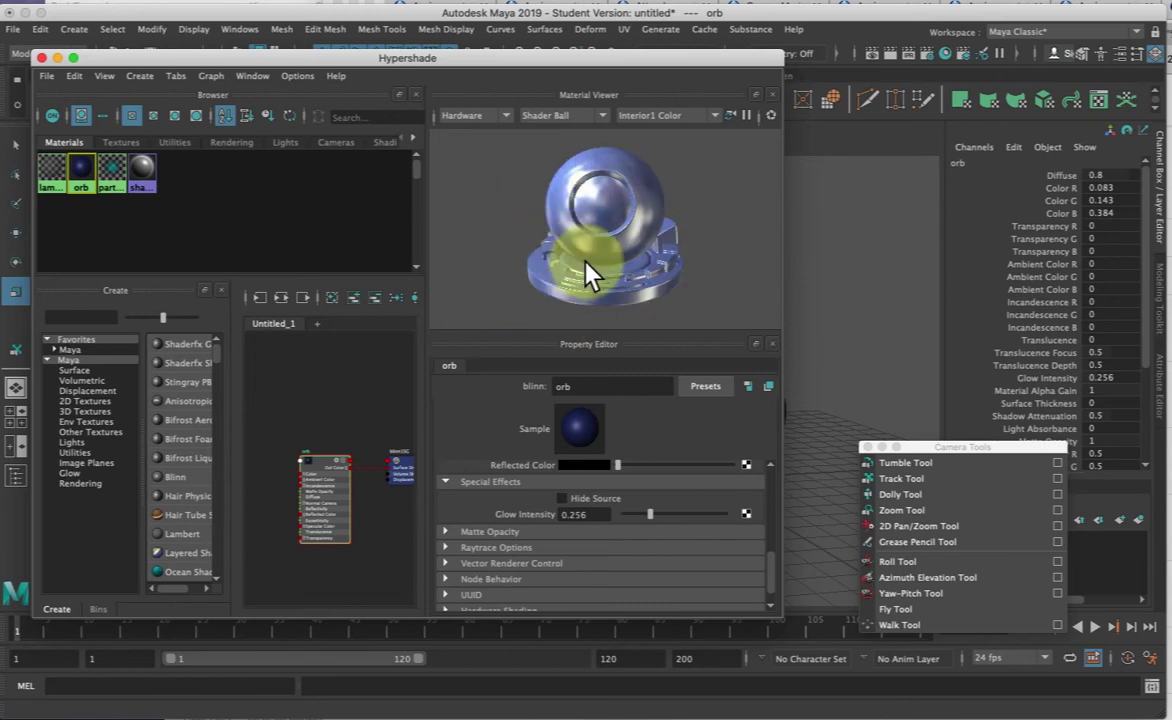
Step: Move Hypershade off the sphere, render the frame to examine the glow, and close the Render View
{"action": "left_click_drag", "start_coordinate": [741, 62], "coordinate": [373, 76]}
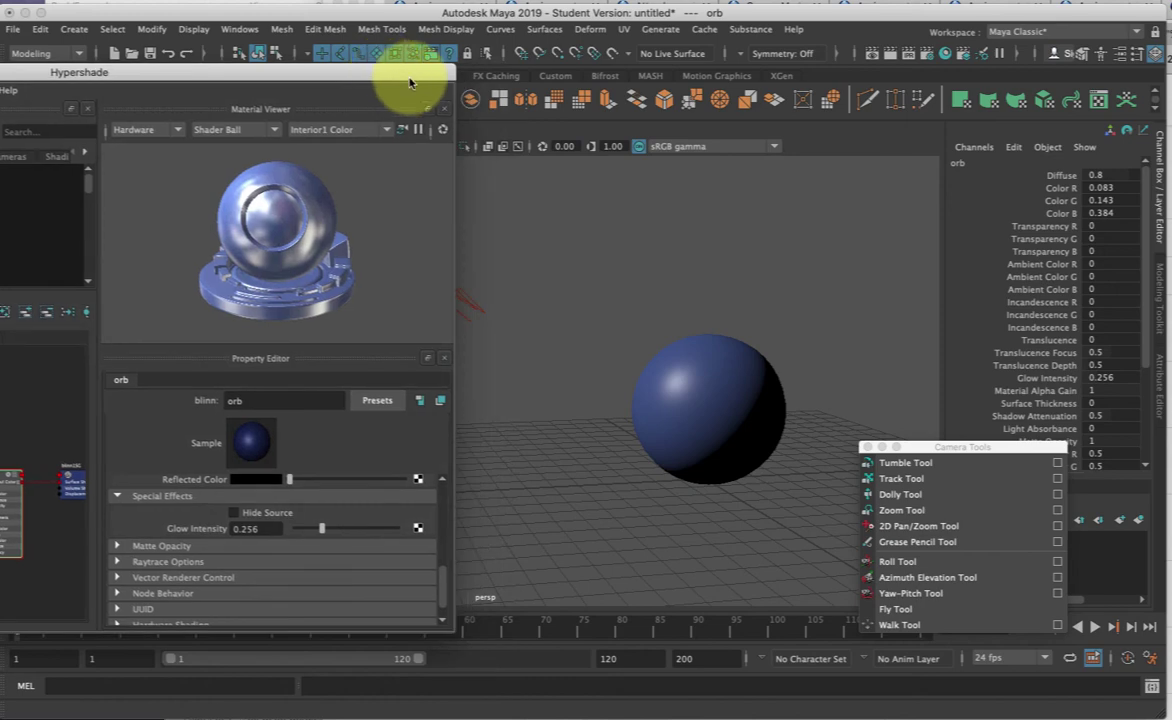
{"action": "left_click", "coordinate": [891, 55]}
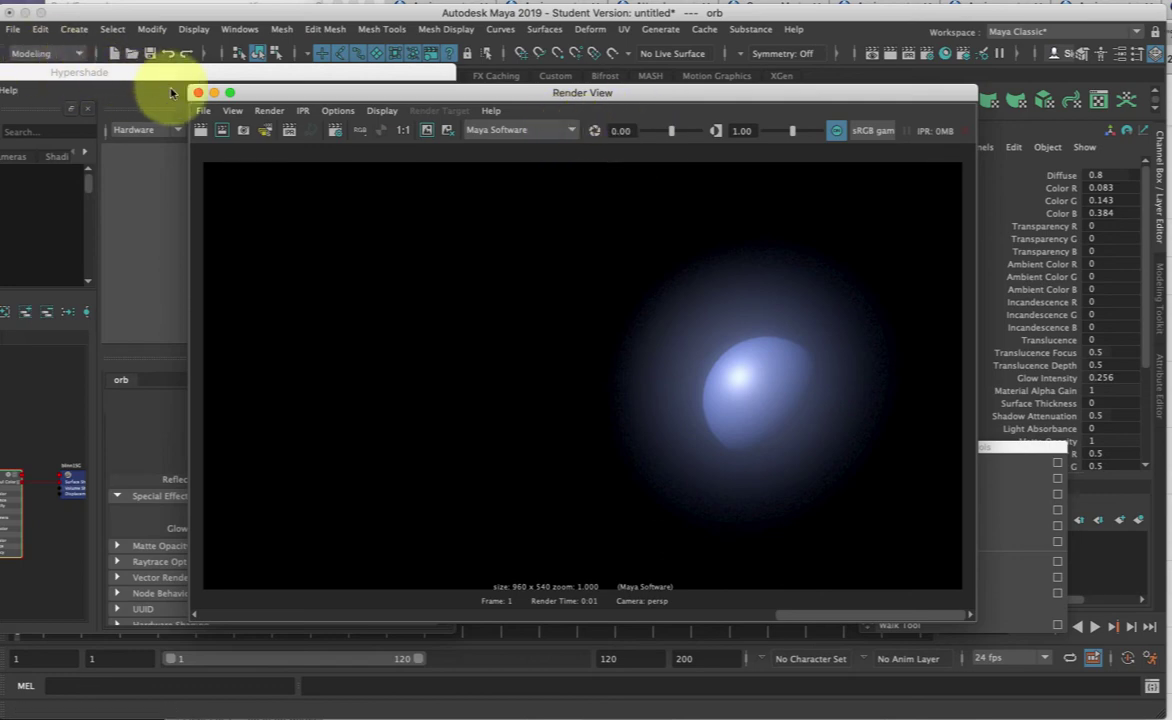
{"action": "left_click", "coordinate": [427, 131]}
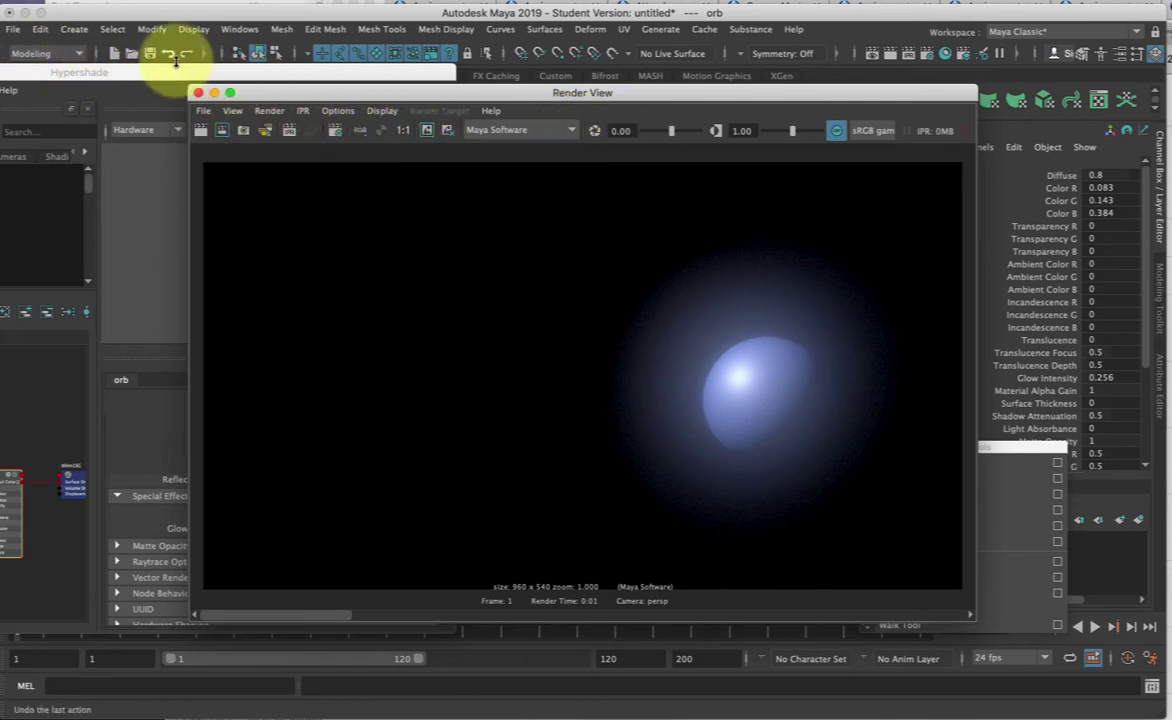
{"action": "left_click", "coordinate": [198, 93]}
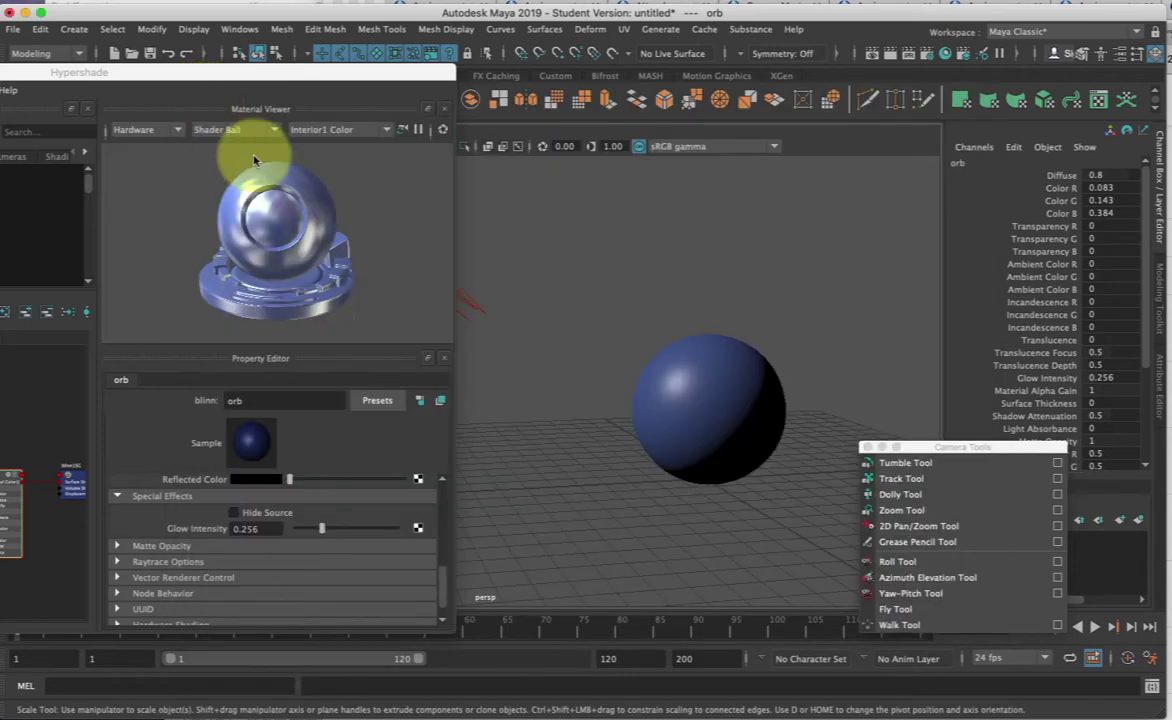
Step: Delete the directional light and switch the viewport back from scene lighting to default textured shading
{"action": "left_click", "coordinate": [472, 308]}
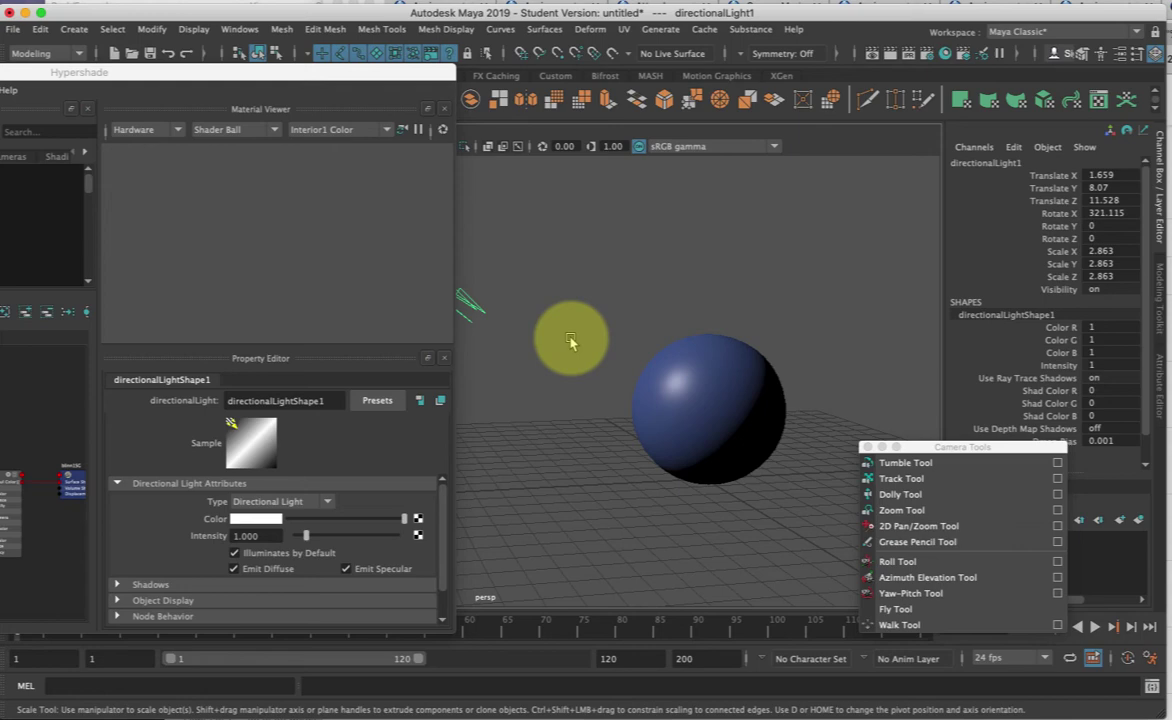
{"action": "key", "text": "Delete"}
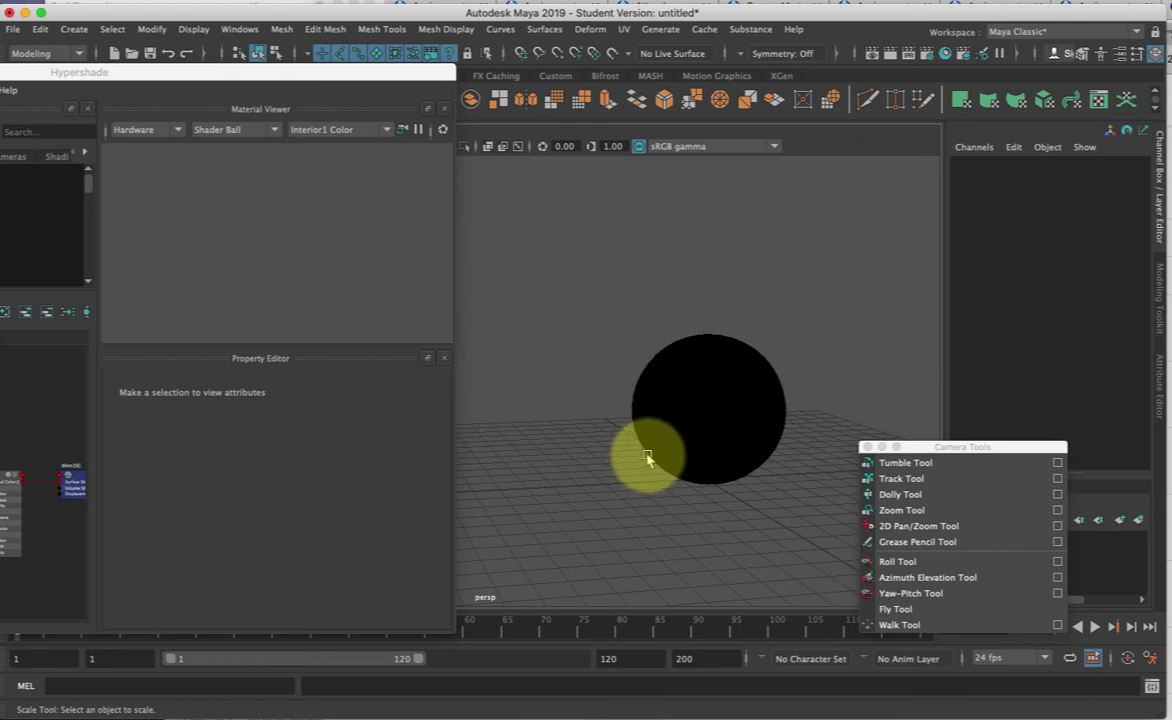
{"action": "key", "text": "6"}
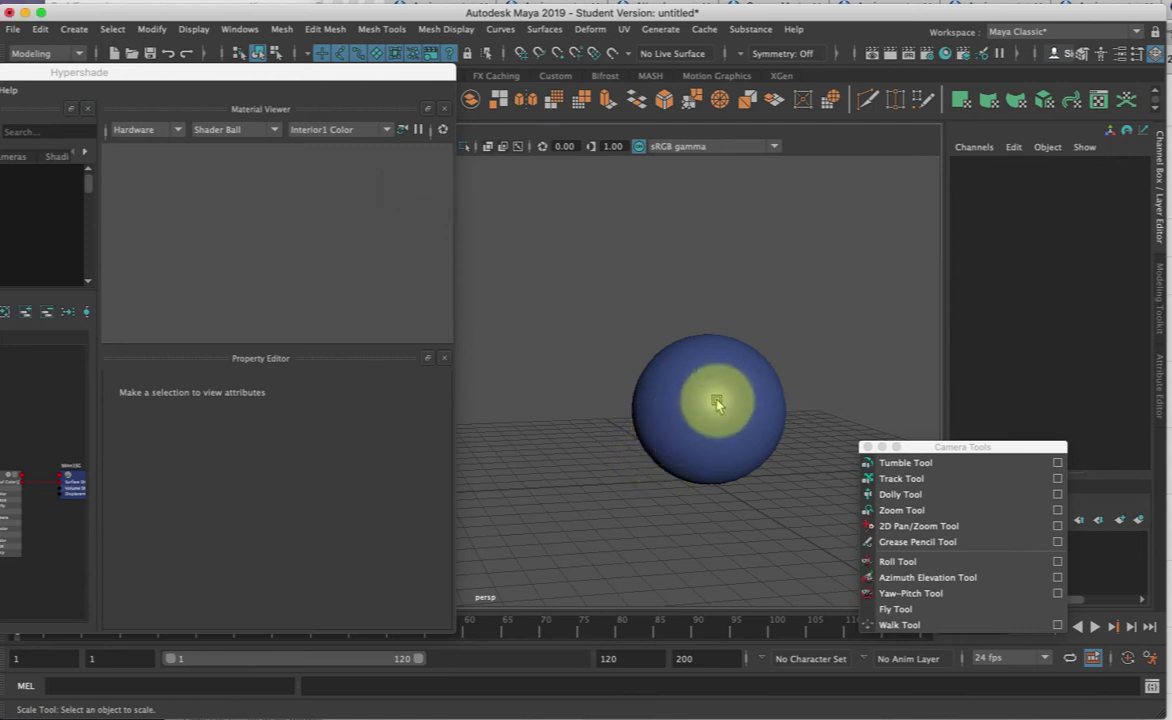
{"action": "left_click_drag", "start_coordinate": [746, 471], "coordinate": [723, 465], "text": "alt"}
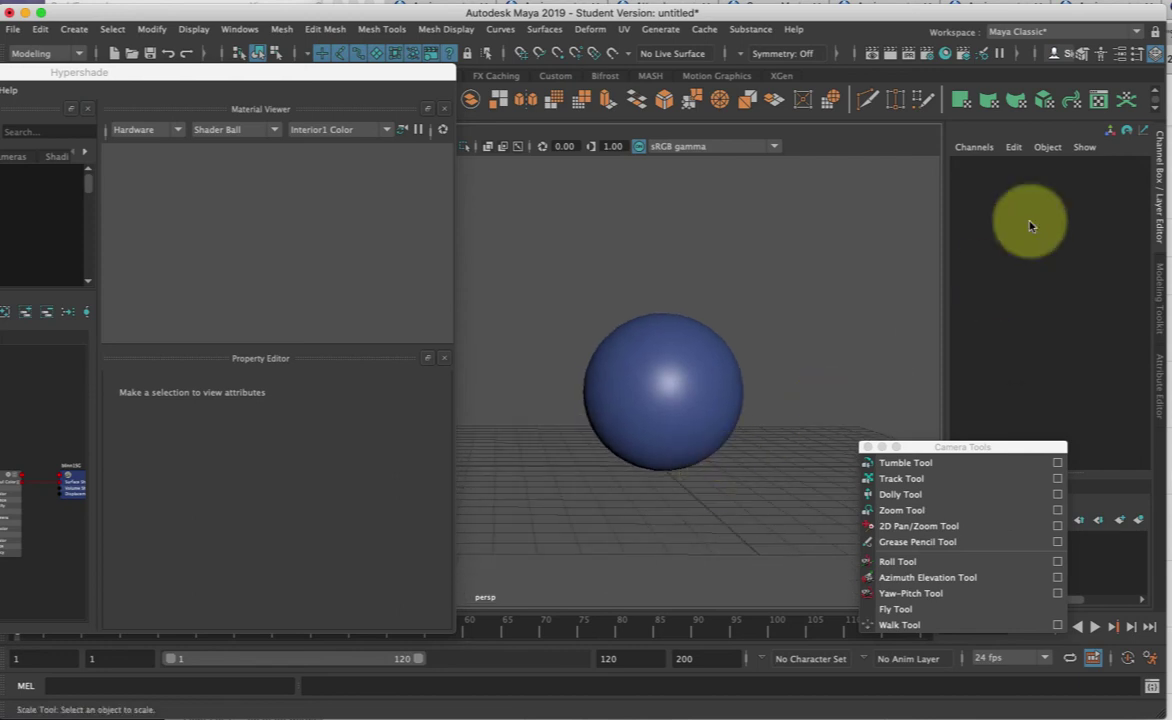
Step: Render the sphere without the directional light to examine its glow, and close the Render View
{"action": "left_click", "coordinate": [889, 52]}
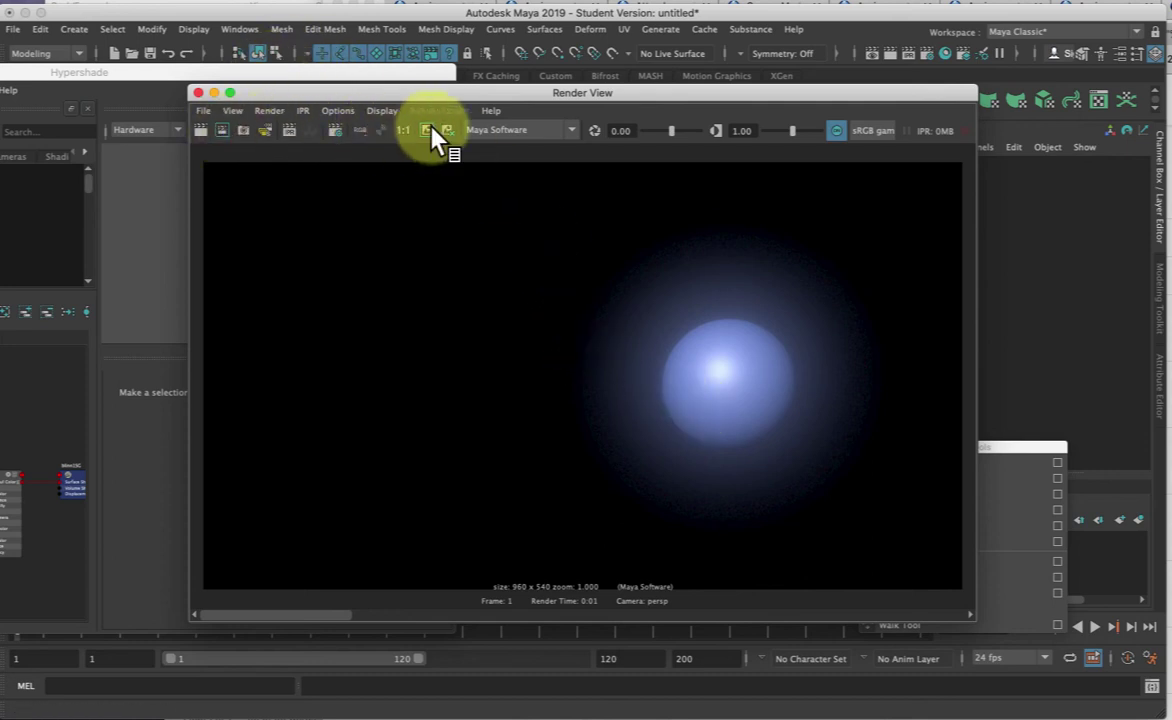
{"action": "mouse_move", "coordinate": [334, 619]}
{"action": "left_mouse_down"}
{"action": "mouse_move", "coordinate": [966, 602]}
{"action": "mouse_move", "coordinate": [325, 612]}
{"action": "left_mouse_up"}
{"action": "left_click", "coordinate": [198, 93]}
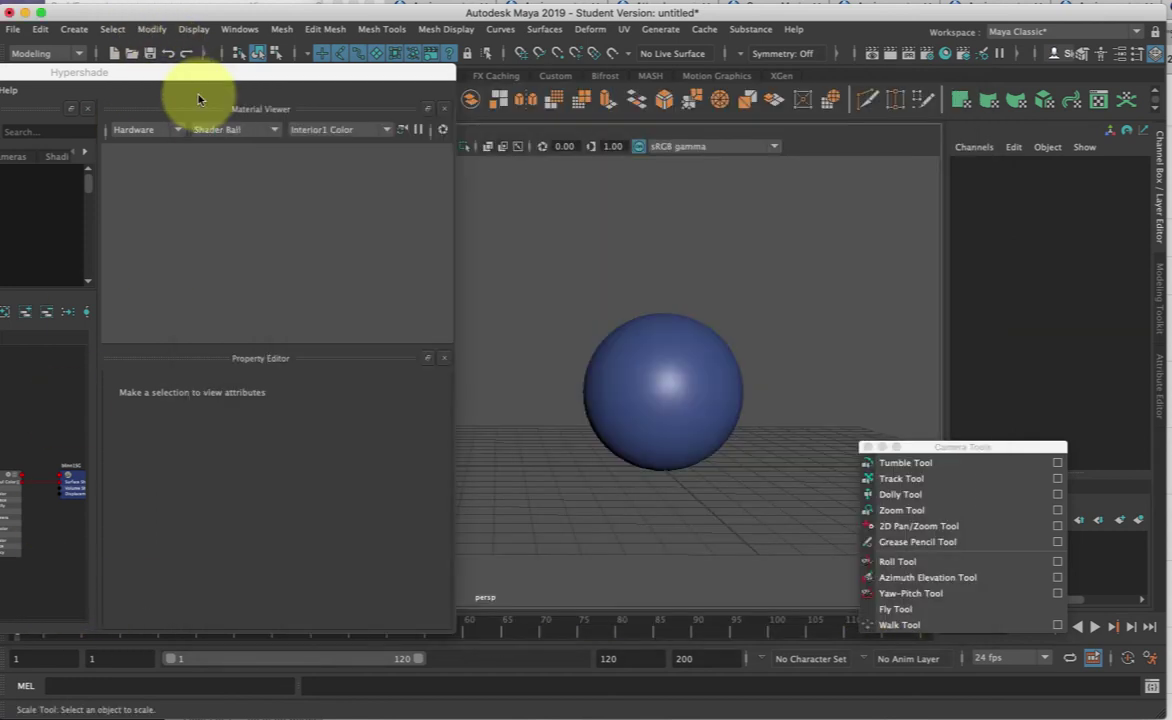
Step: Bring Hypershade back into view, select the orb material and look through its attributes up to the common material attributes
{"action": "left_click_drag", "start_coordinate": [341, 70], "coordinate": [697, 93]}
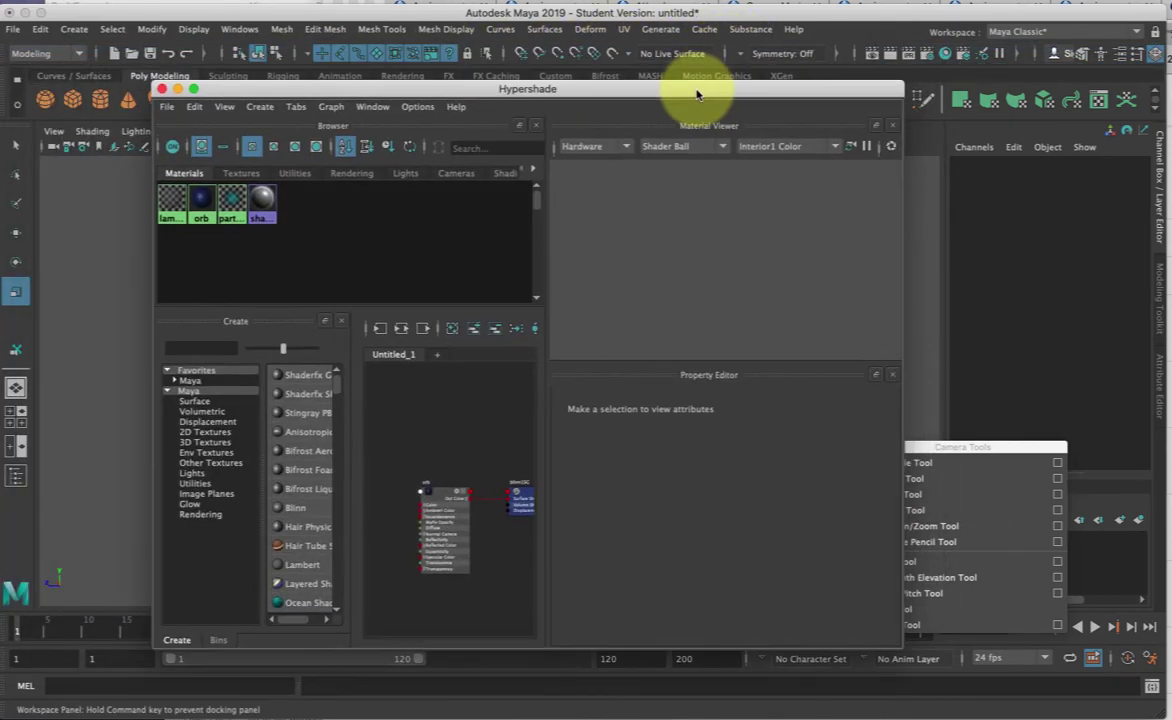
{"action": "left_click", "coordinate": [199, 199]}
{"action": "scroll", "coordinate": [686, 583], "scroll_direction": "down", "scroll_amount": 2}
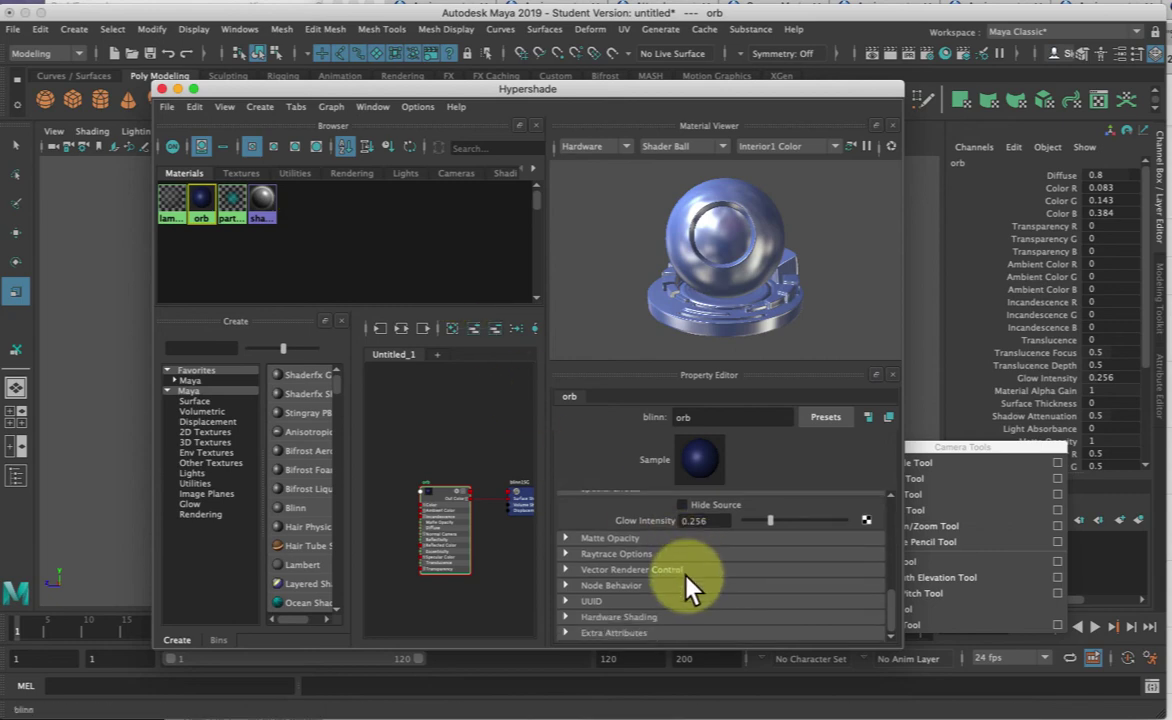
{"action": "scroll", "coordinate": [690, 588], "scroll_direction": "up", "scroll_amount": 3}
{"action": "scroll", "coordinate": [690, 588], "scroll_direction": "up", "scroll_amount": 1}
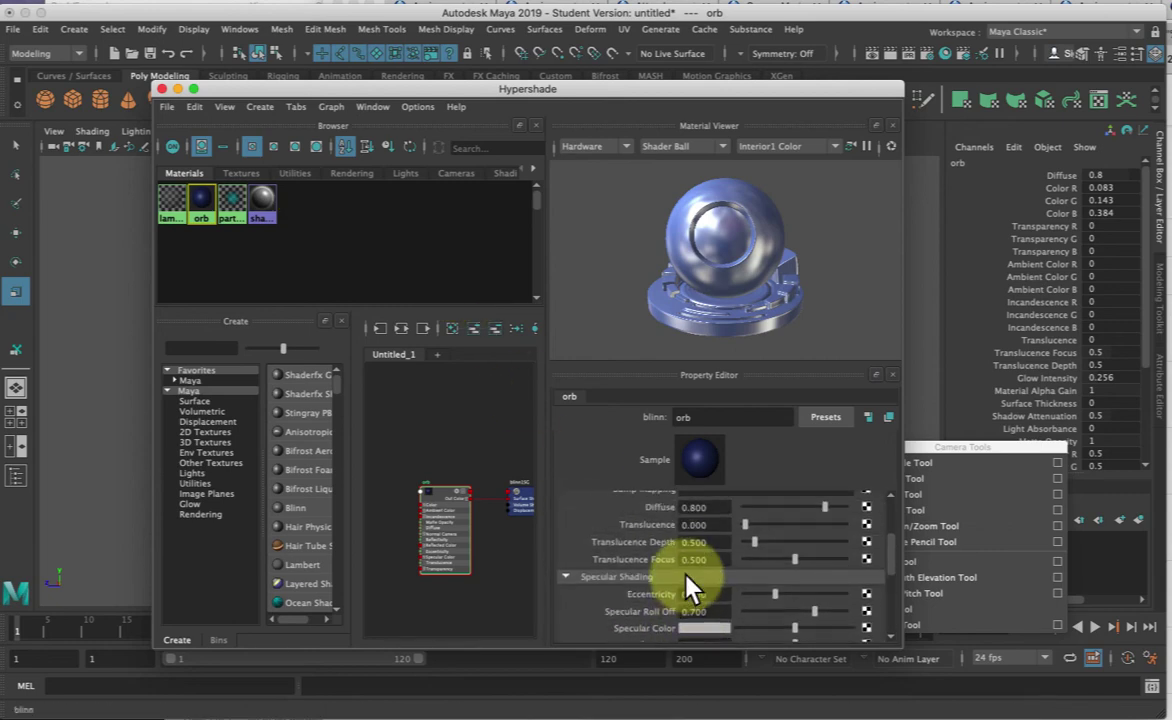
{"action": "scroll", "coordinate": [688, 588], "scroll_direction": "up", "scroll_amount": 5}
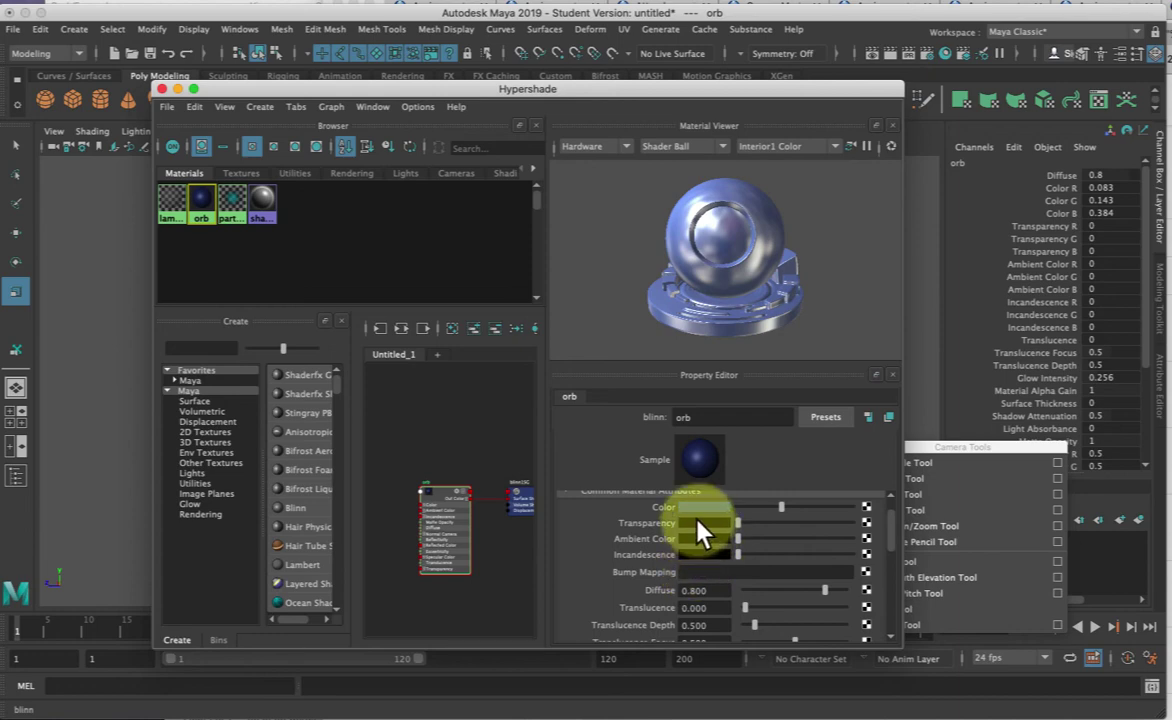
{"action": "scroll", "coordinate": [703, 534], "scroll_direction": "up", "scroll_amount": 1}
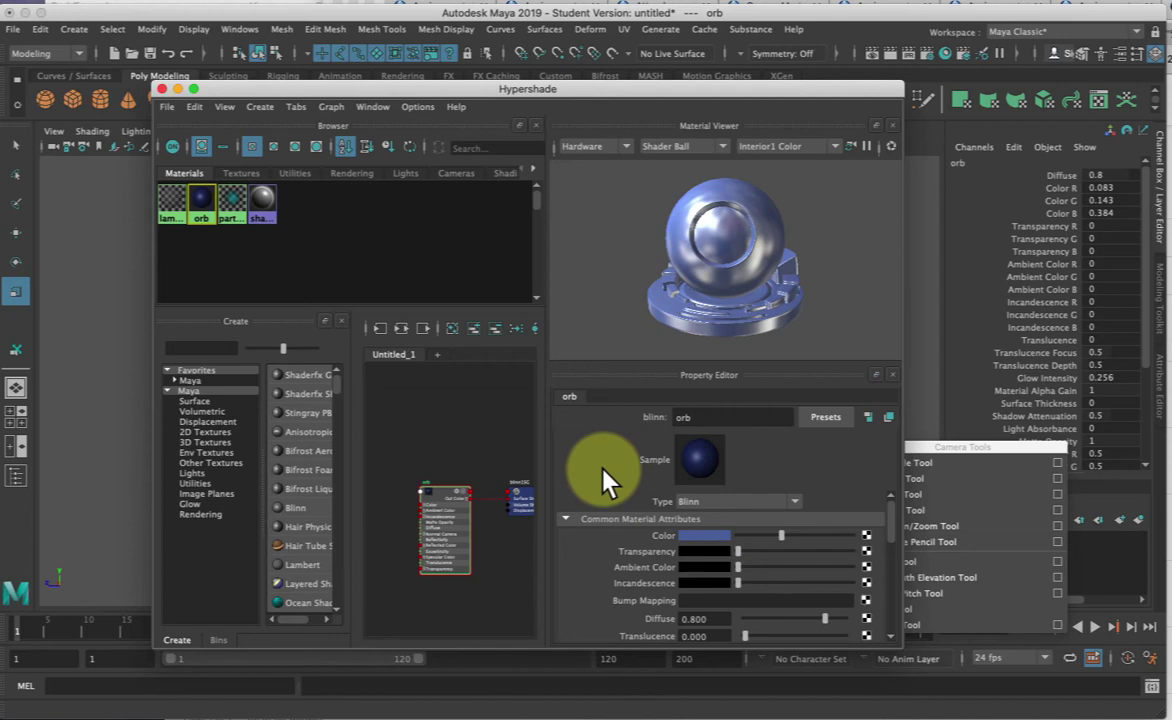
Step: Browse Hypershade's list of creatable shaders and widen it enough to read the full names
{"action": "left_click_drag", "start_coordinate": [700, 93], "coordinate": [570, 91]}
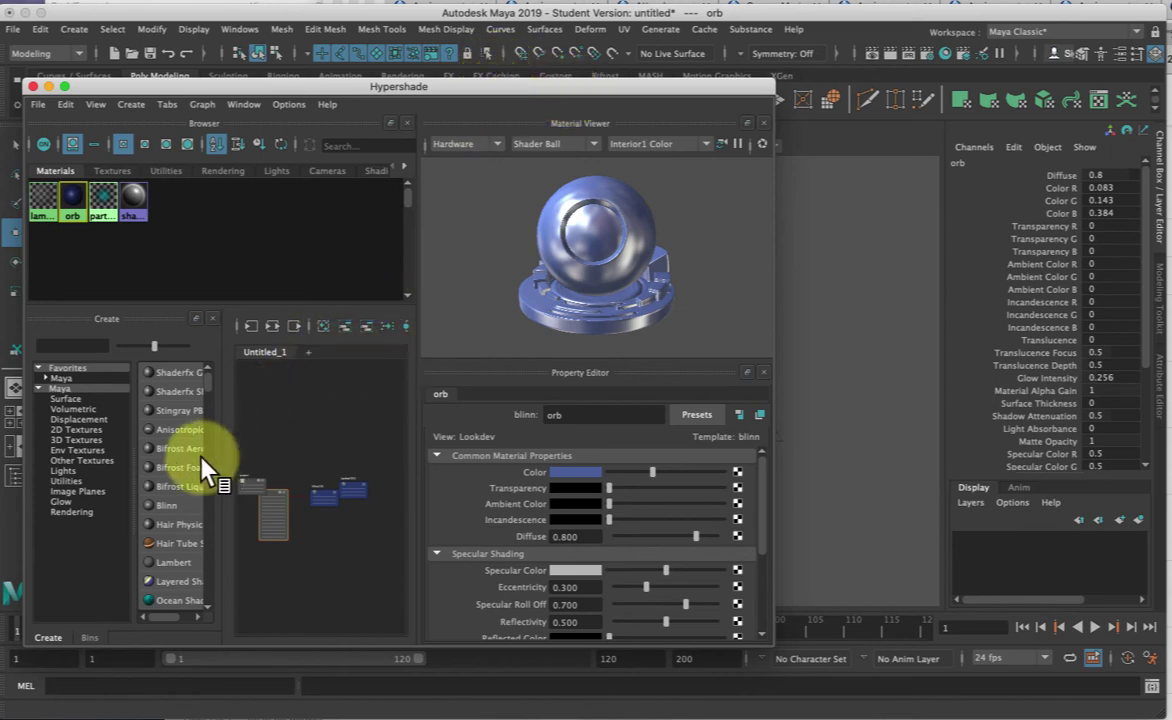
{"action": "scroll", "coordinate": [181, 471], "scroll_direction": "down", "scroll_amount": 5}
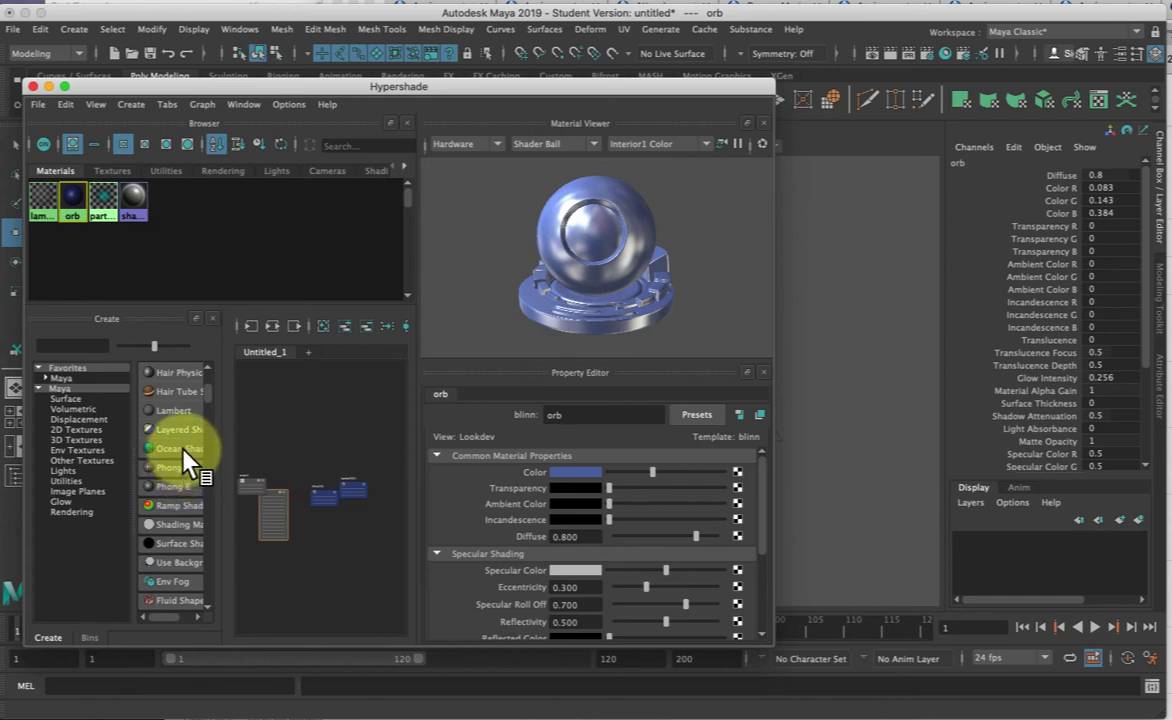
{"action": "left_click_drag", "start_coordinate": [221, 449], "coordinate": [263, 447]}
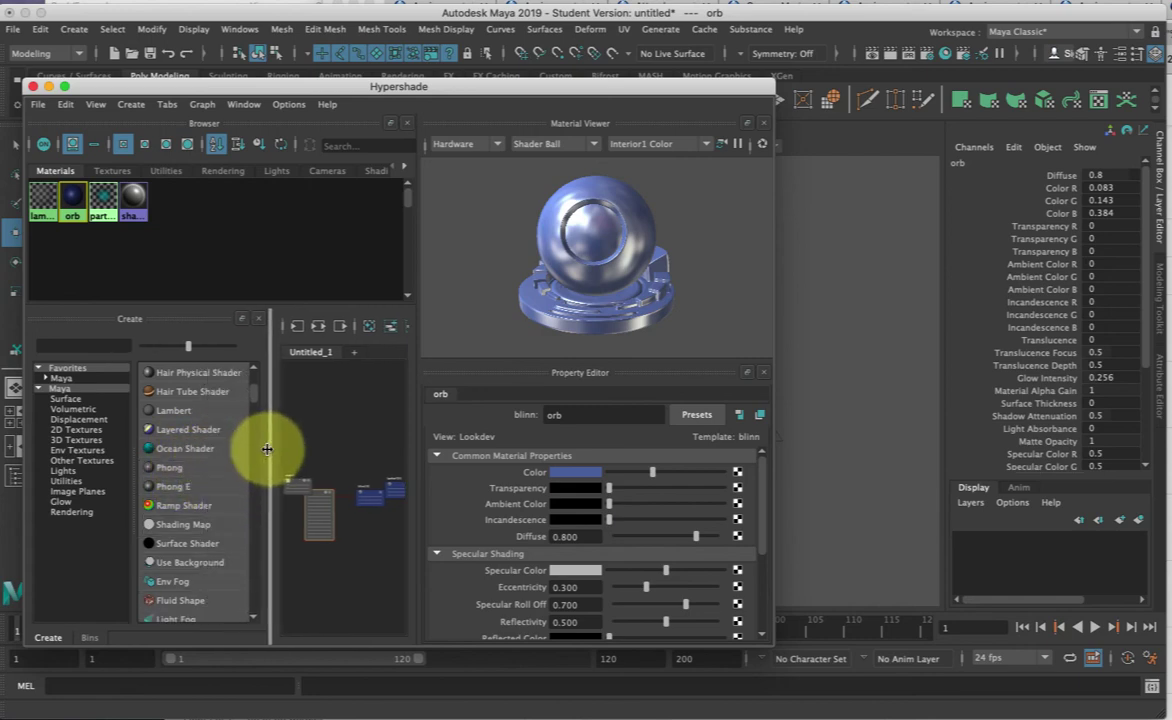
Step: Create an Ocean Shader material in Hypershade and close the Hypershade window
{"action": "left_click", "coordinate": [176, 452]}
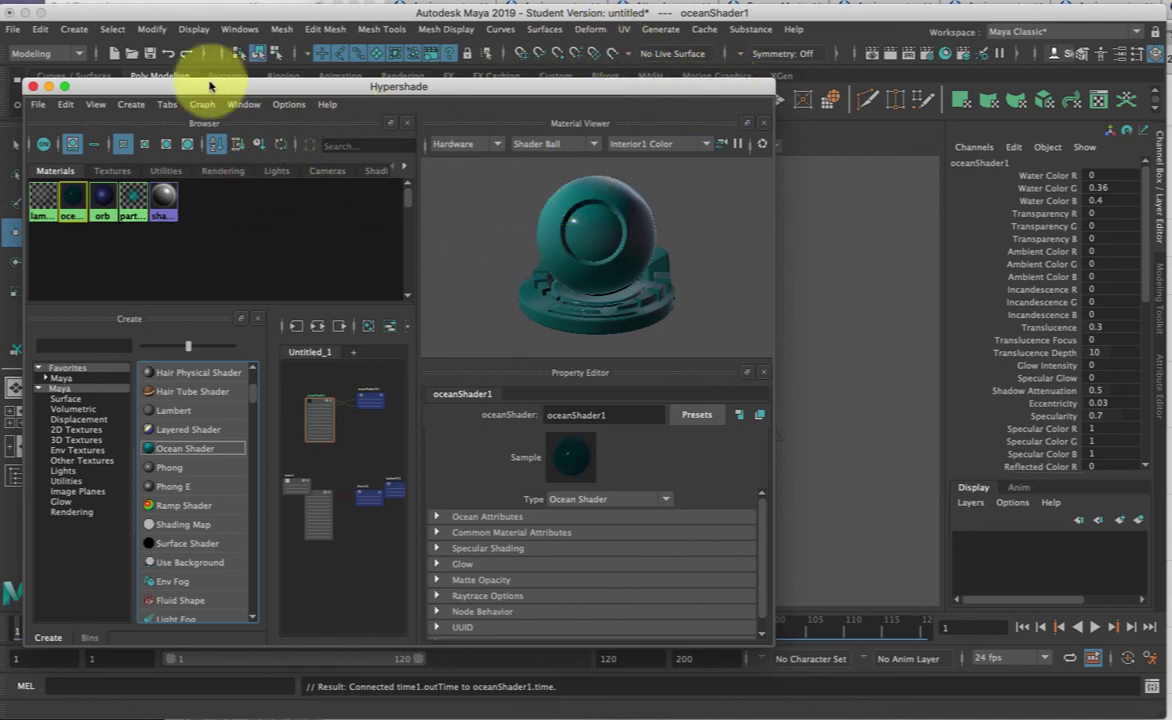
{"action": "left_click", "coordinate": [32, 87]}
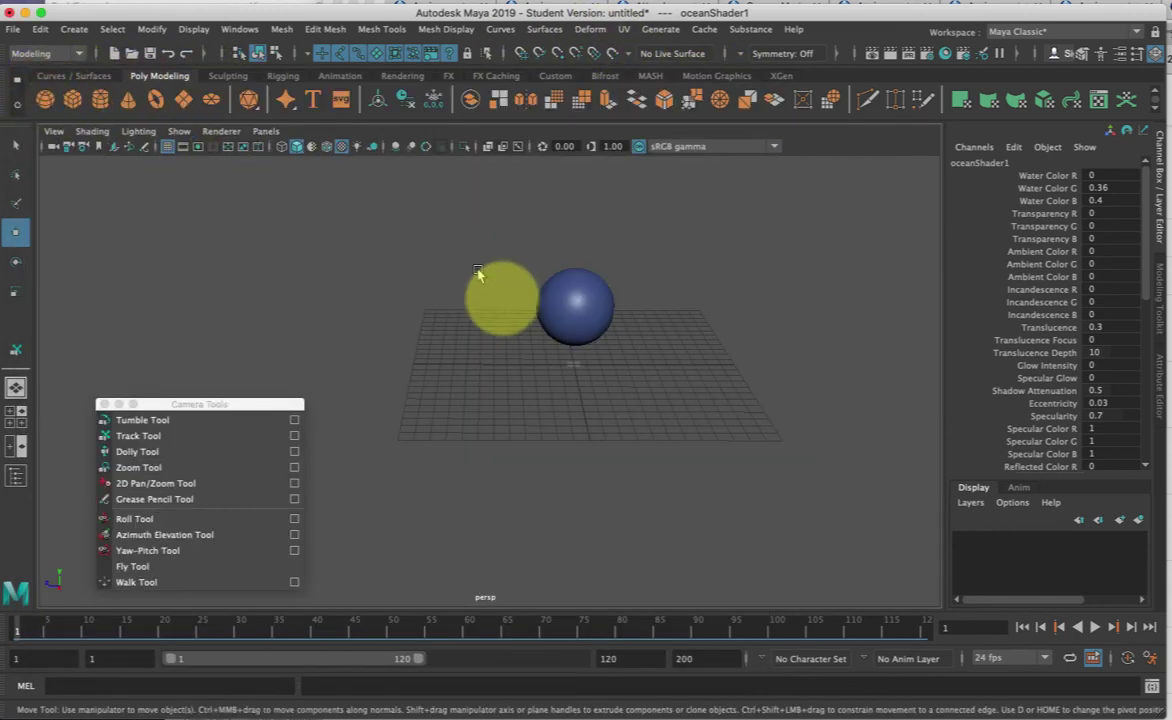
Step: Create a polygon plane beneath the sphere, scale it uniformly to about 28.64 and raise it to about 0.305 in Y
{"action": "left_click", "coordinate": [186, 96]}
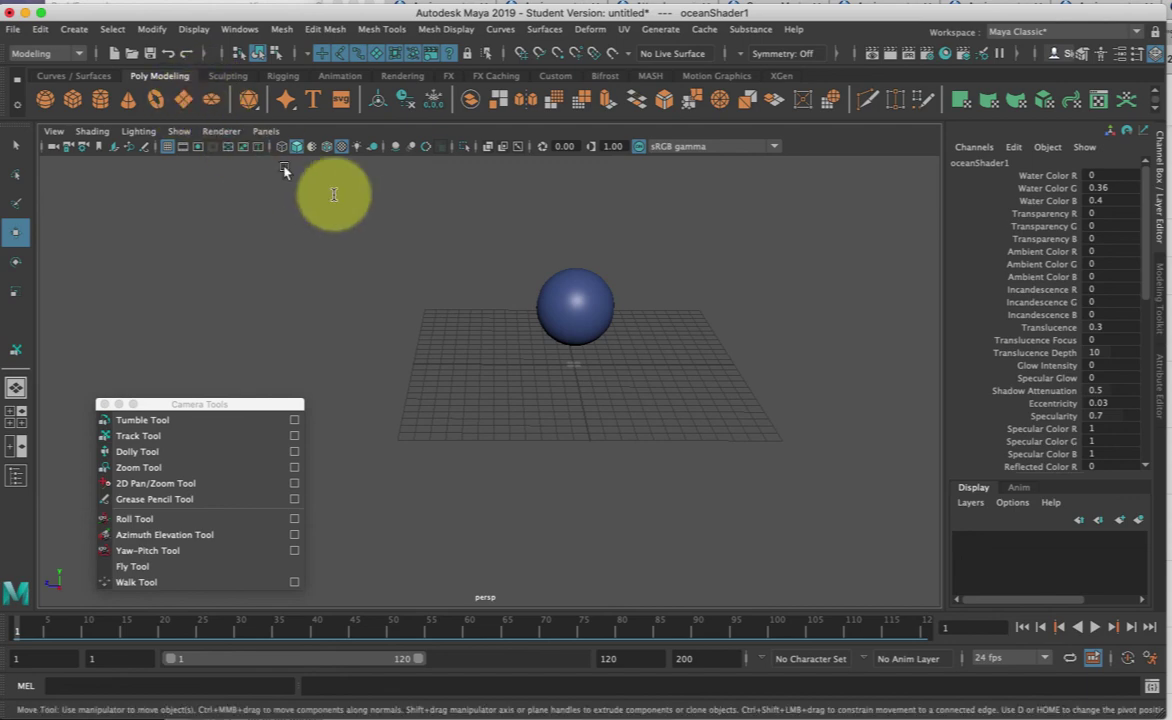
{"action": "key", "text": "e"}
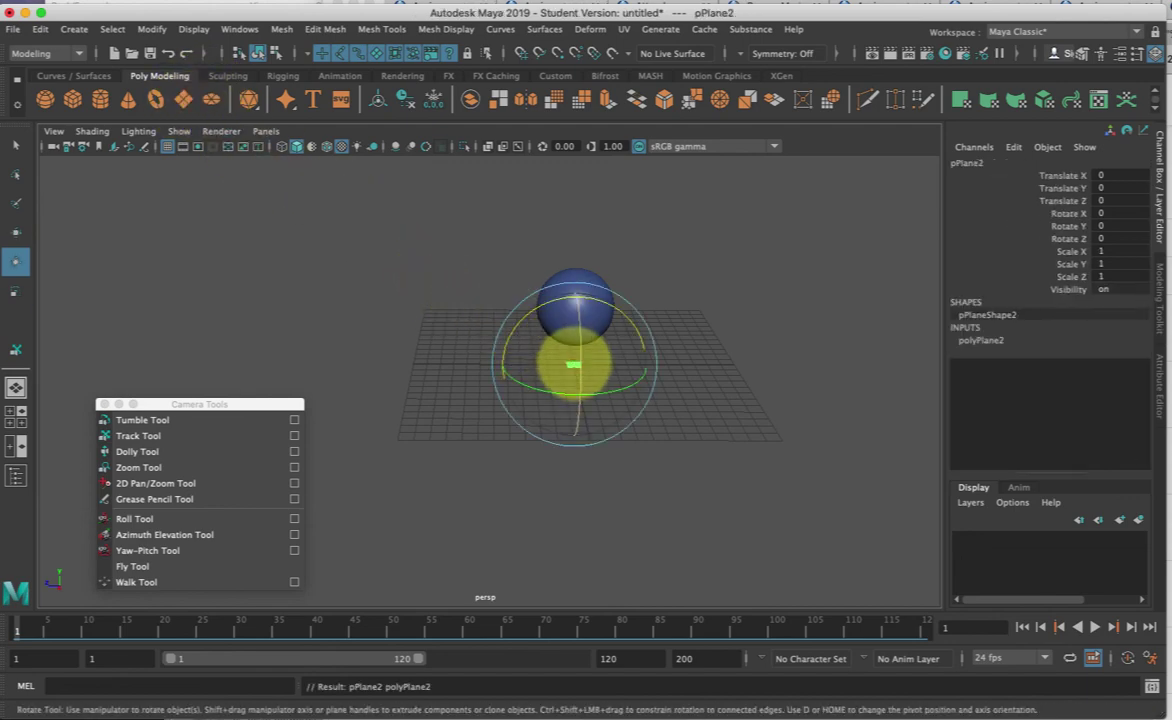
{"action": "key", "text": "r"}
{"action": "left_click_drag", "start_coordinate": [573, 364], "coordinate": [832, 427]}
{"action": "key", "text": "w"}
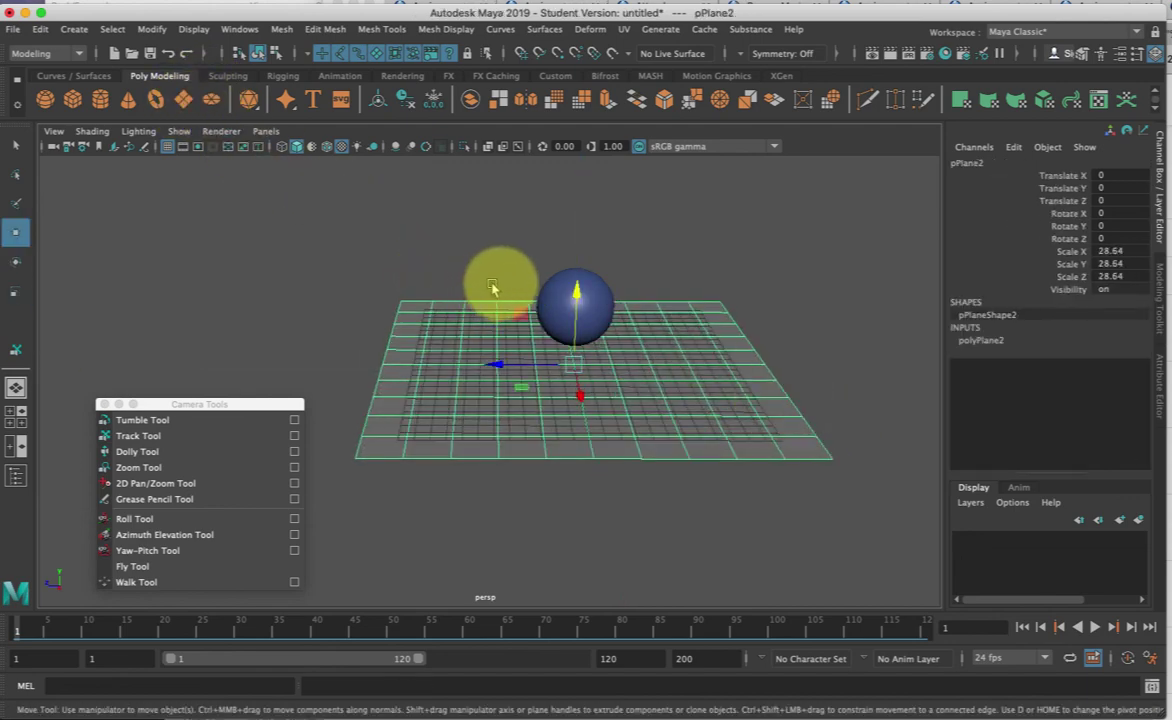
{"action": "left_click_drag", "start_coordinate": [578, 316], "coordinate": [577, 305]}
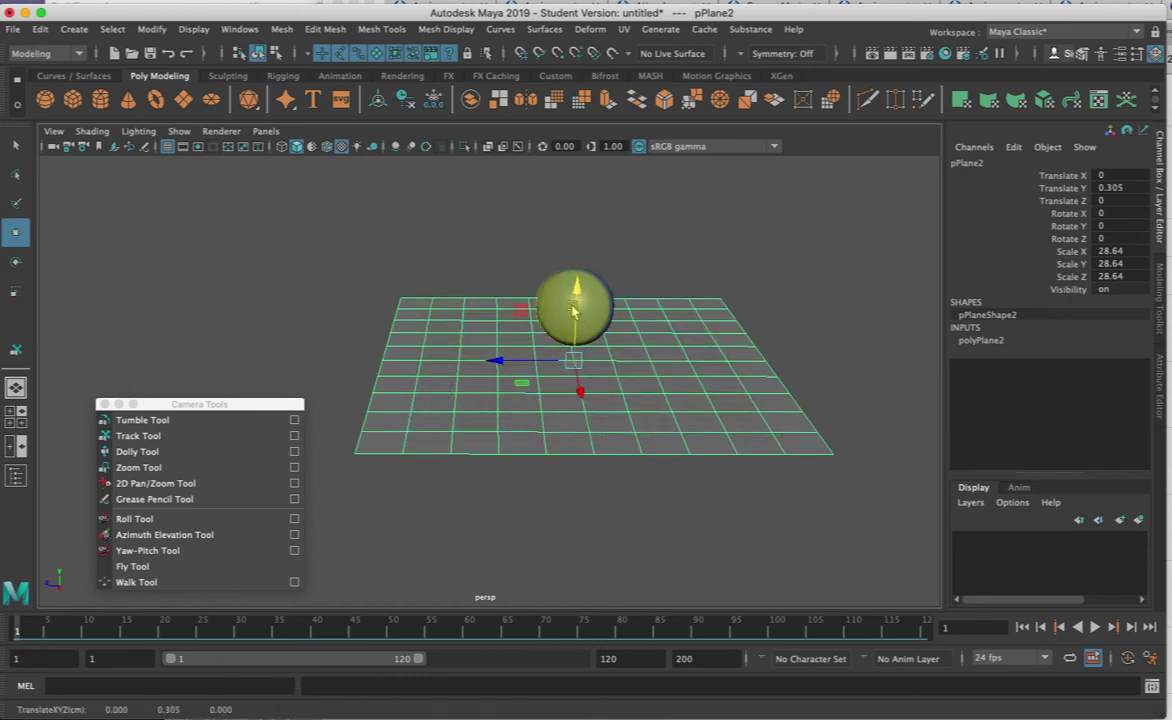
Step: Set both the width and height subdivisions of the plane to 20
{"action": "left_click", "coordinate": [982, 340]}
{"action": "left_click_drag", "start_coordinate": [1120, 379], "coordinate": [1122, 392]}
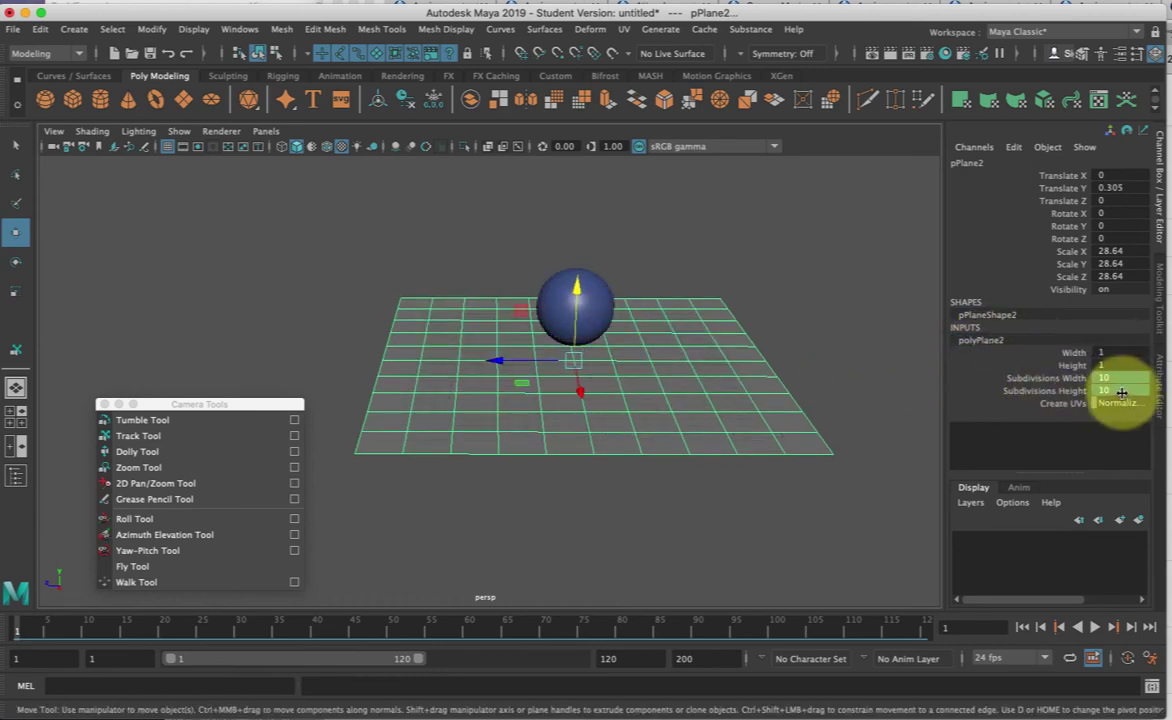
{"action": "type", "text": "20"}
{"action": "key", "text": "Return"}
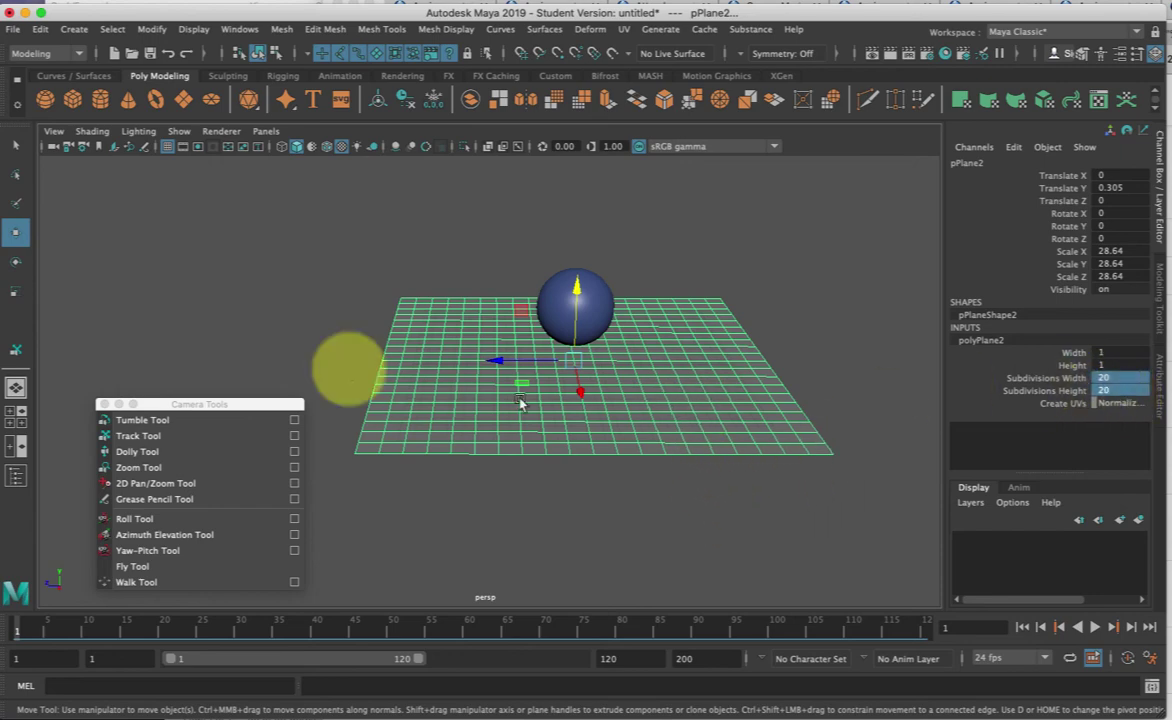
Step: Assign the ocean shader material to the plane in object mode
{"action": "left_click", "coordinate": [150, 420]}
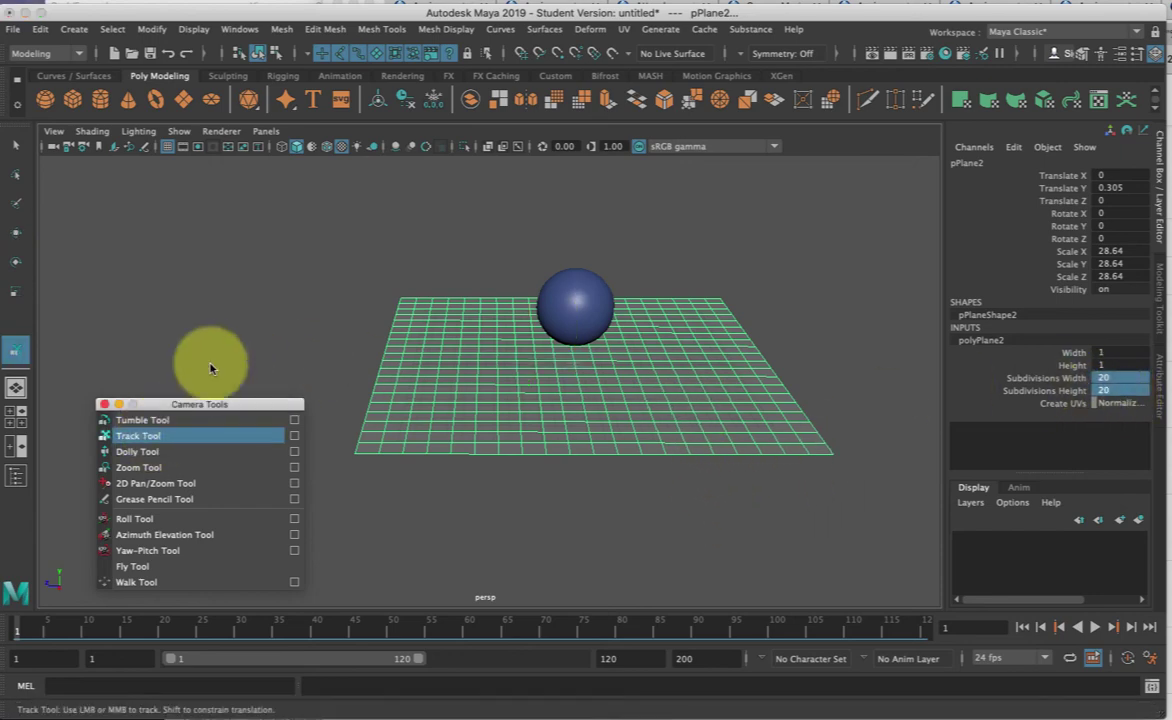
{"action": "left_click", "coordinate": [192, 435]}
{"action": "left_click_drag", "start_coordinate": [358, 335], "coordinate": [361, 234]}
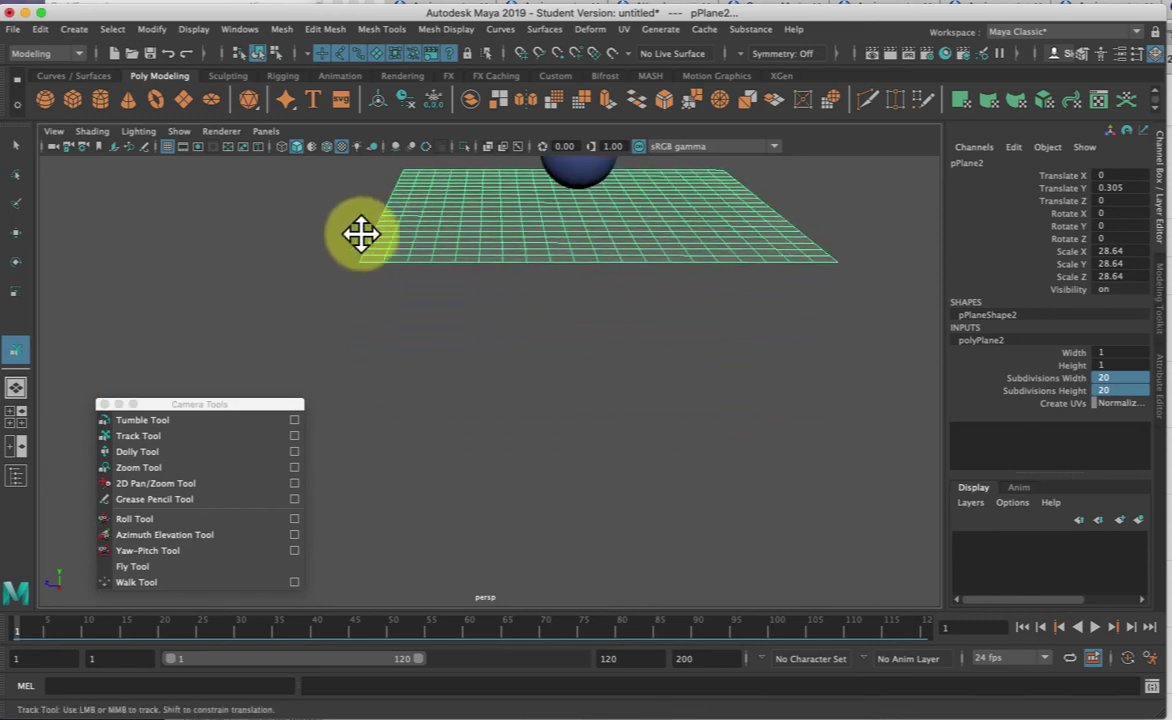
{"action": "key", "text": "q"}
{"action": "key", "text": "F11"}
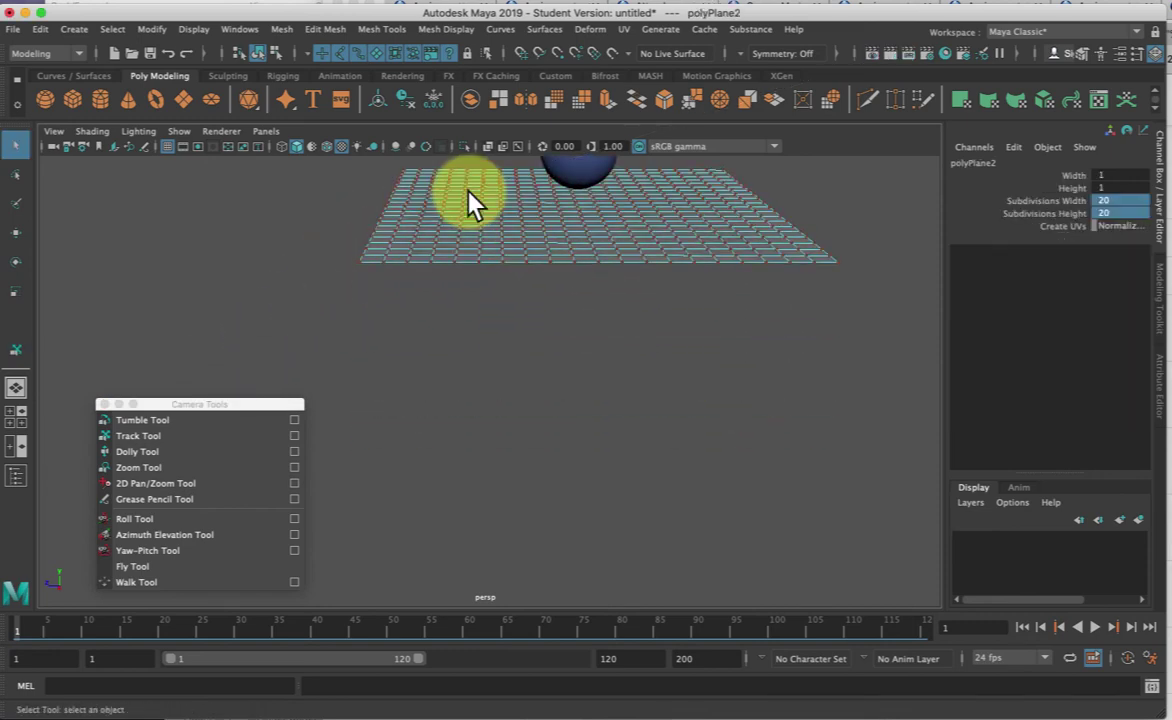
{"action": "mouse_move", "coordinate": [467, 190]}
{"action": "right_mouse_down"}
{"action": "mouse_move", "coordinate": [541, 167]}
{"action": "mouse_move", "coordinate": [452, 194]}
{"action": "mouse_move", "coordinate": [445, 505]}
{"action": "mouse_move", "coordinate": [460, 633]}
{"action": "mouse_move", "coordinate": [560, 640]}
{"action": "mouse_move", "coordinate": [570, 659]}
{"action": "right_mouse_up"}
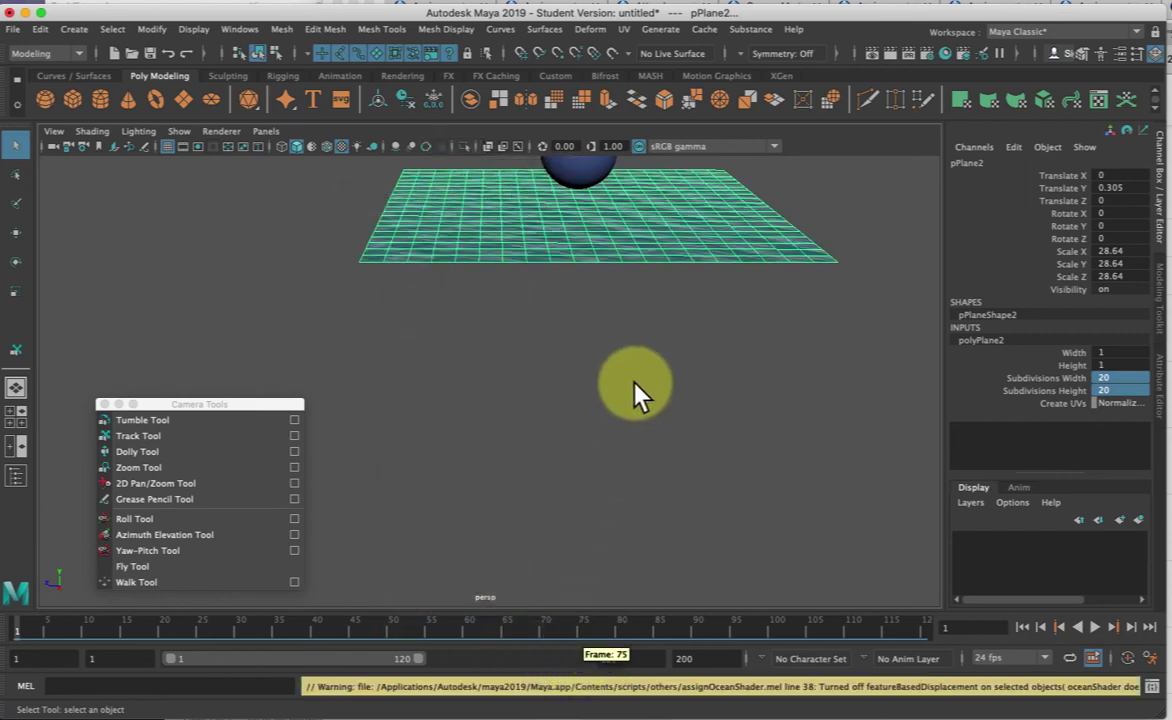
Step: Deselect the plane and examine the ocean surface beneath the sphere from closer and different angles
{"action": "left_click_drag", "start_coordinate": [706, 264], "coordinate": [728, 298], "text": "alt"}
{"action": "left_click", "coordinate": [230, 434]}
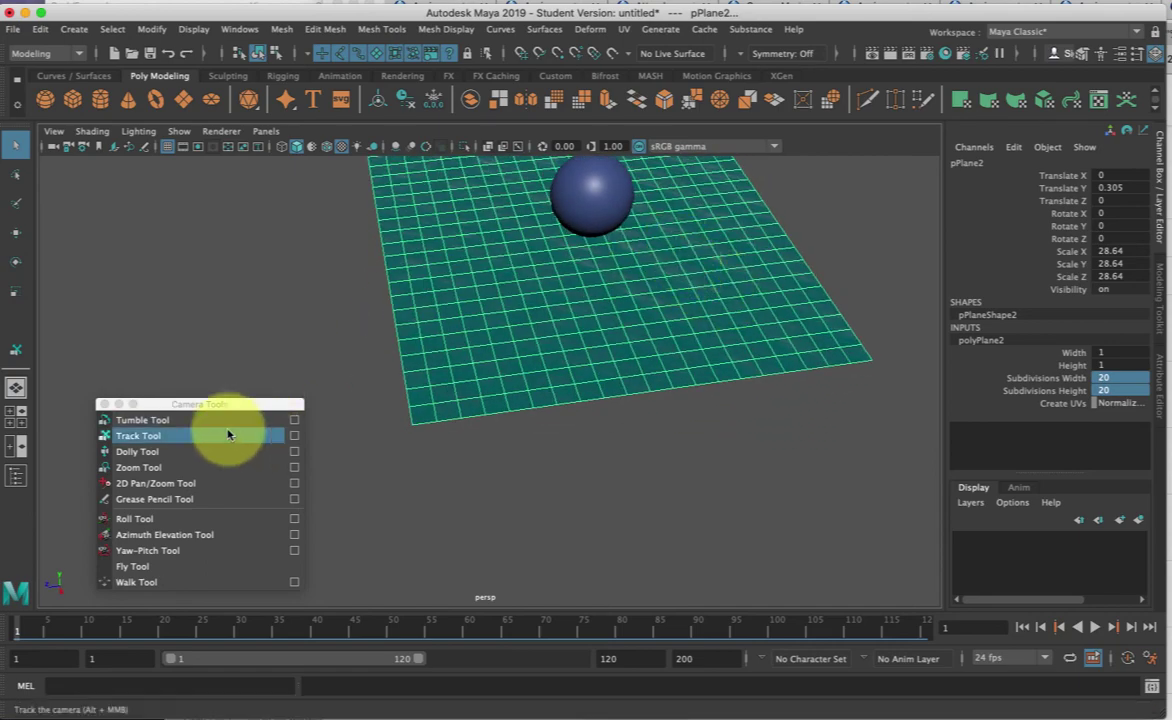
{"action": "left_click_drag", "start_coordinate": [693, 204], "coordinate": [690, 319]}
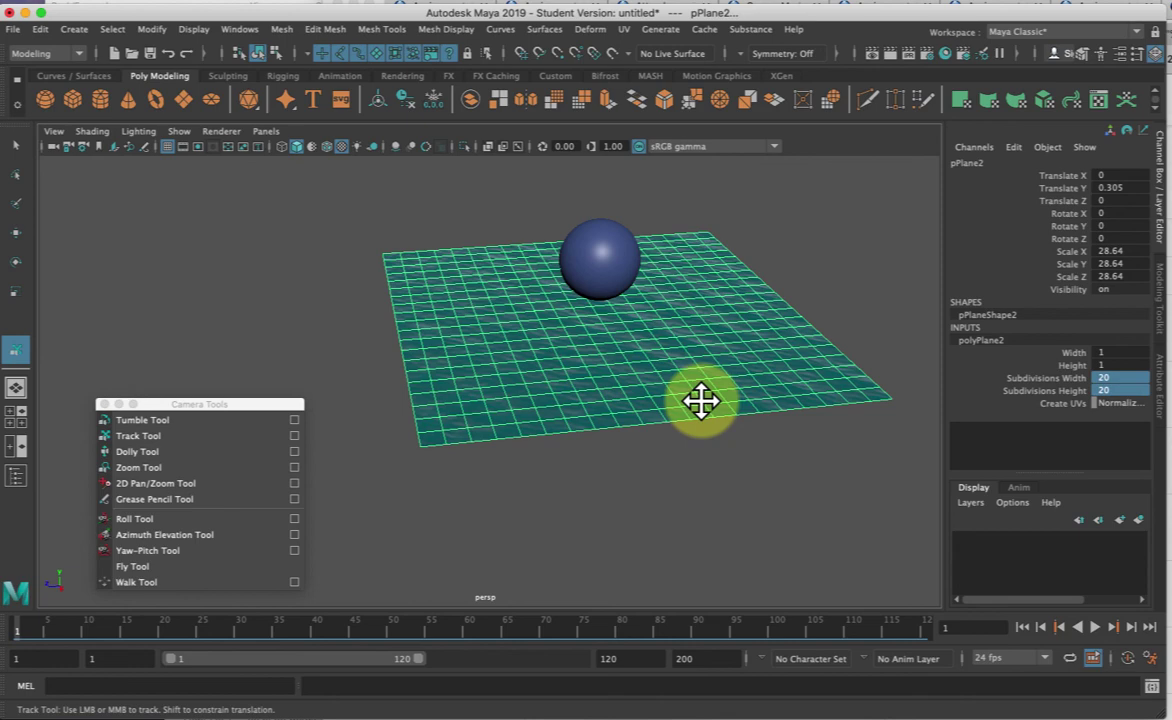
{"action": "left_click_drag", "start_coordinate": [670, 429], "coordinate": [664, 445]}
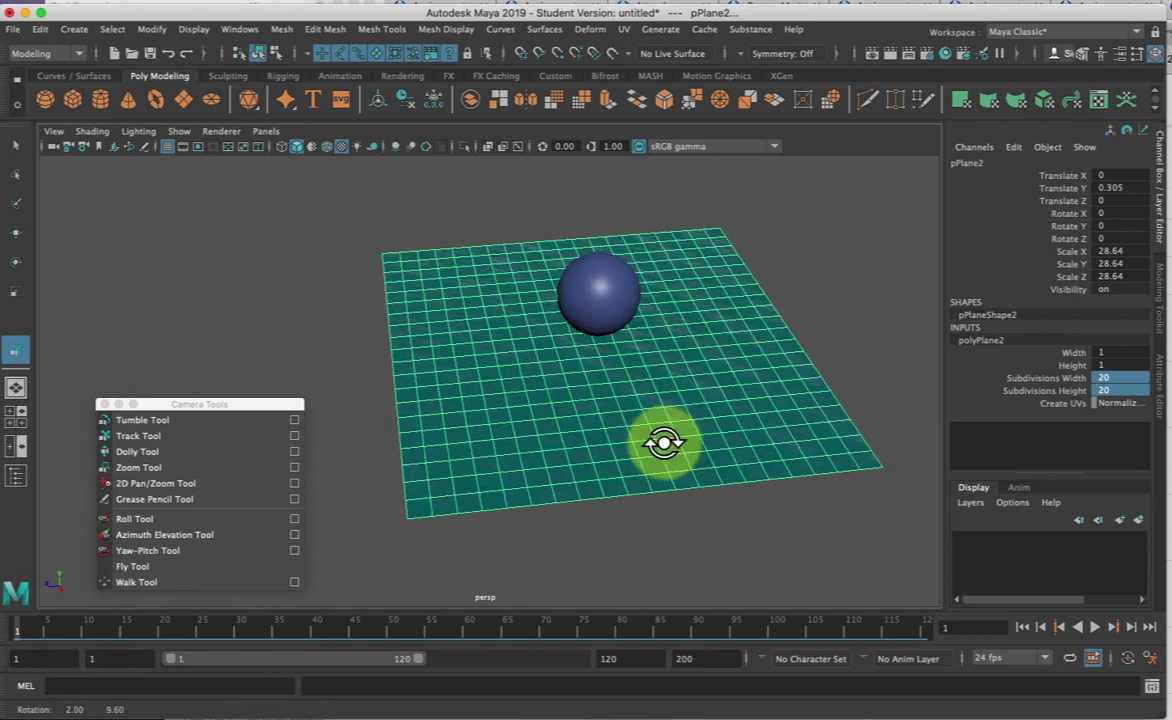
{"action": "key", "text": "q"}
{"action": "left_click_drag", "start_coordinate": [549, 540], "coordinate": [556, 528], "text": "alt"}
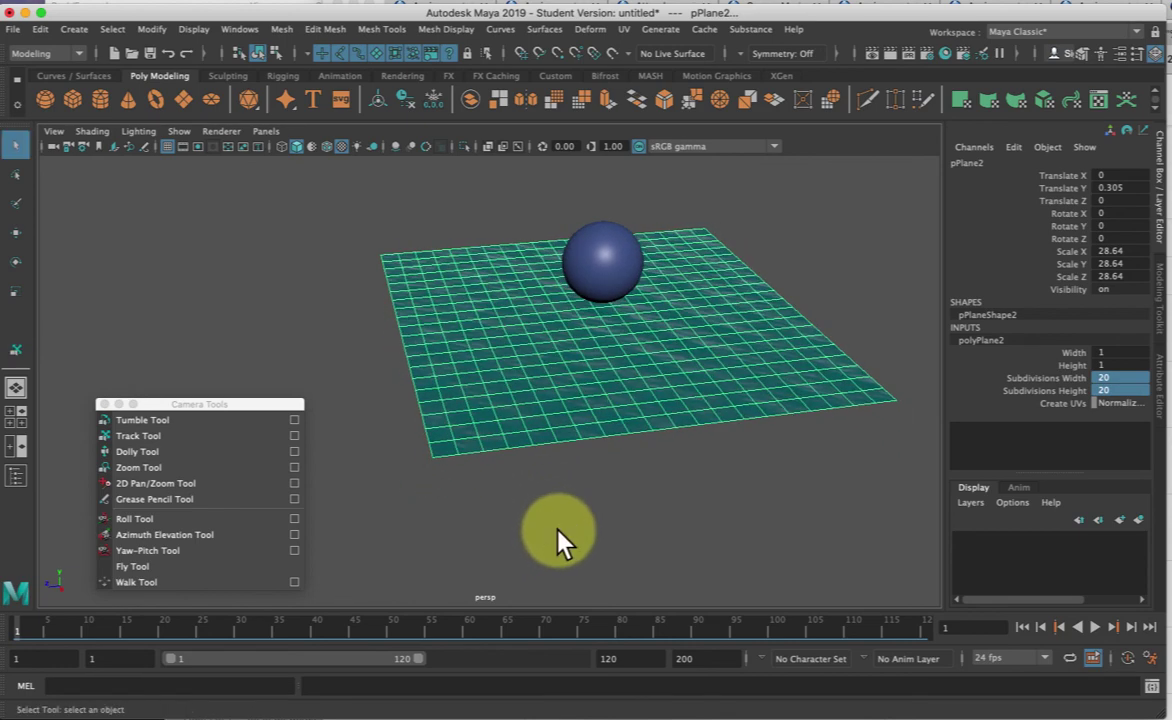
{"action": "left_click", "coordinate": [558, 530]}
{"action": "left_click_drag", "start_coordinate": [630, 458], "coordinate": [691, 471], "text": "alt"}
{"action": "right_click_drag", "start_coordinate": [691, 471], "coordinate": [861, 425], "text": "alt"}
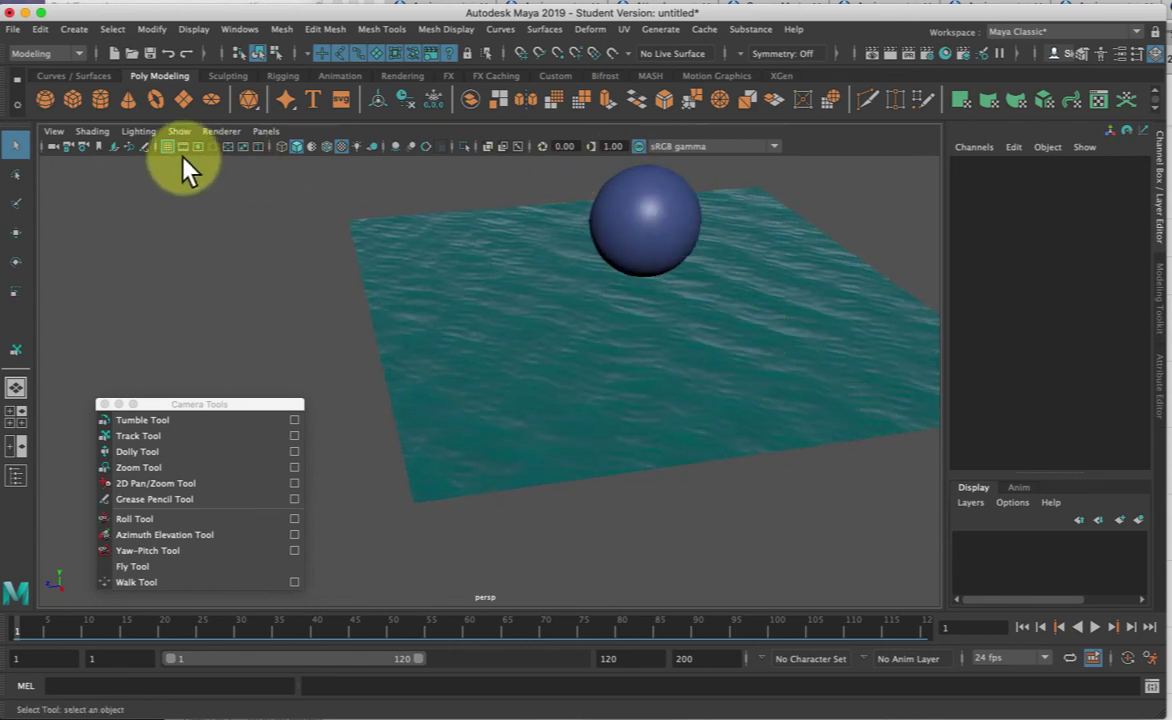
{"action": "left_click", "coordinate": [183, 435]}
{"action": "left_click_drag", "start_coordinate": [529, 311], "coordinate": [505, 407]}
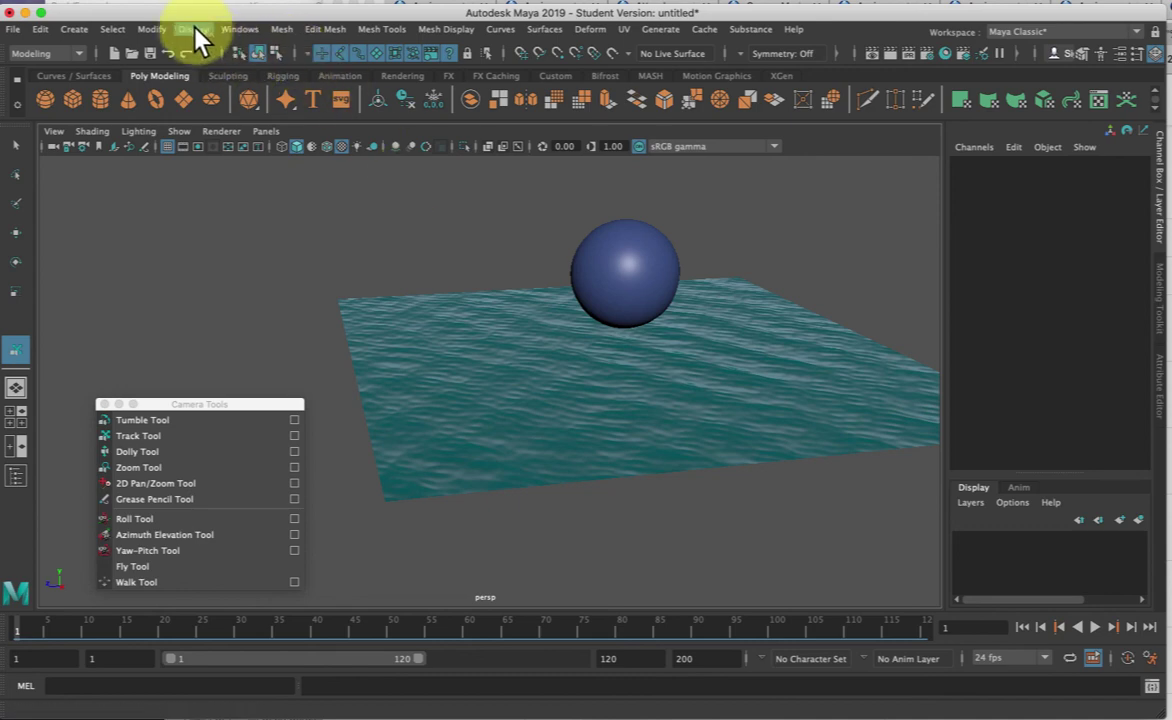
Step: Create an area light at about Y 7.233 and Z 7.644, tilted about -75.3 degrees in X to face the water
{"action": "left_click", "coordinate": [75, 29]}
{"action": "mouse_move", "coordinate": [90, 103]}
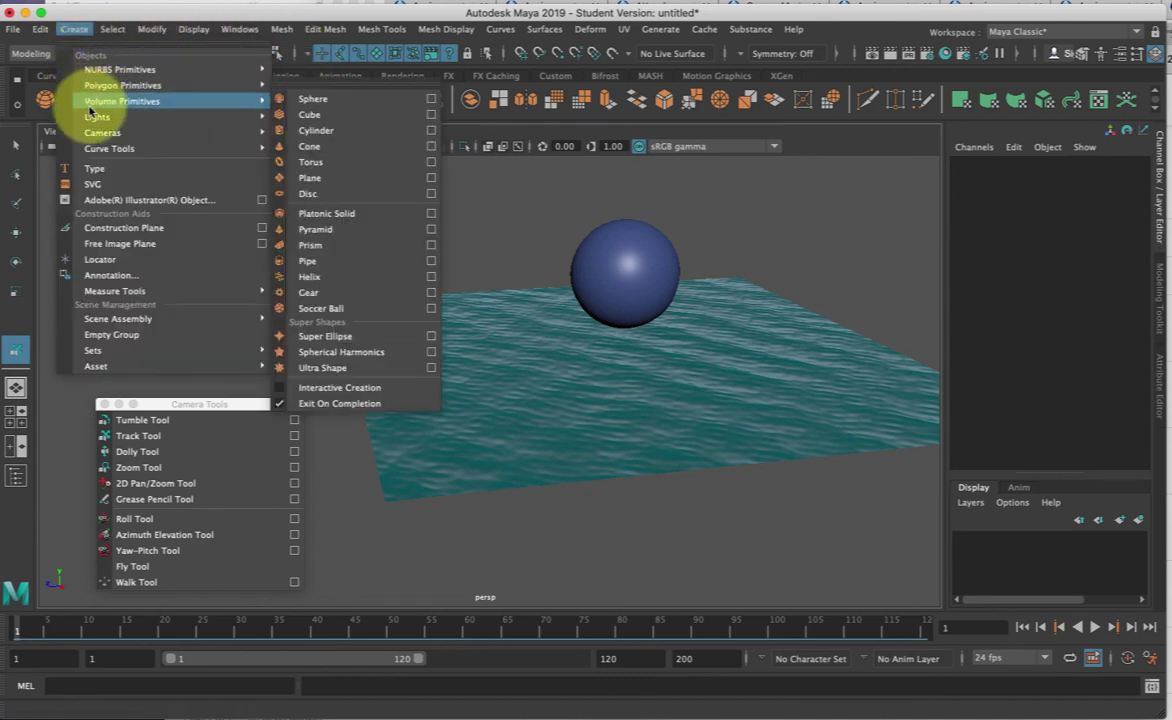
{"action": "mouse_move", "coordinate": [225, 122]}
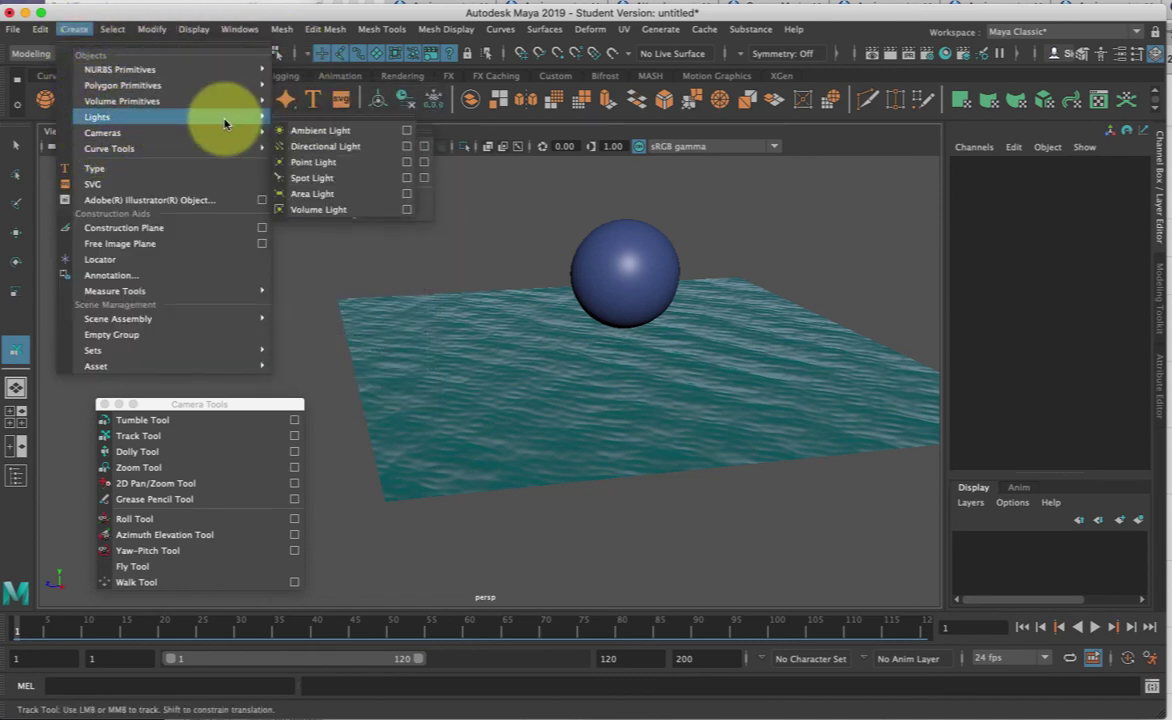
{"action": "left_click", "coordinate": [325, 197]}
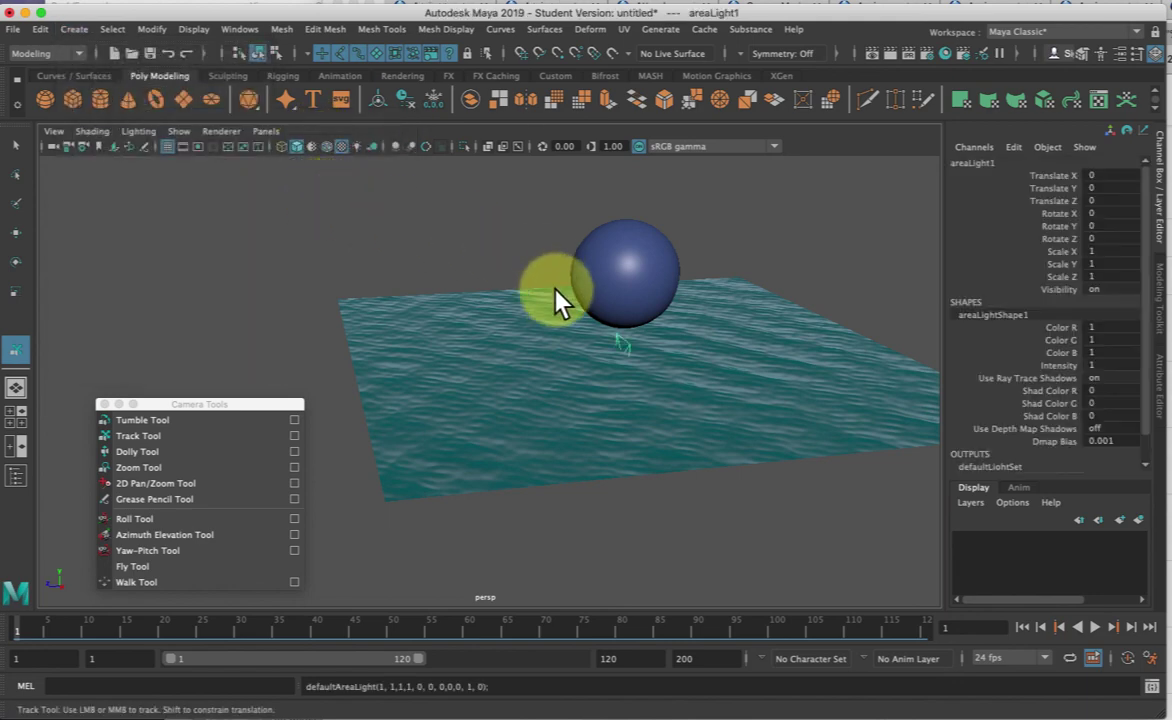
{"action": "key", "text": "w"}
{"action": "left_click_drag", "start_coordinate": [617, 313], "coordinate": [507, 273]}
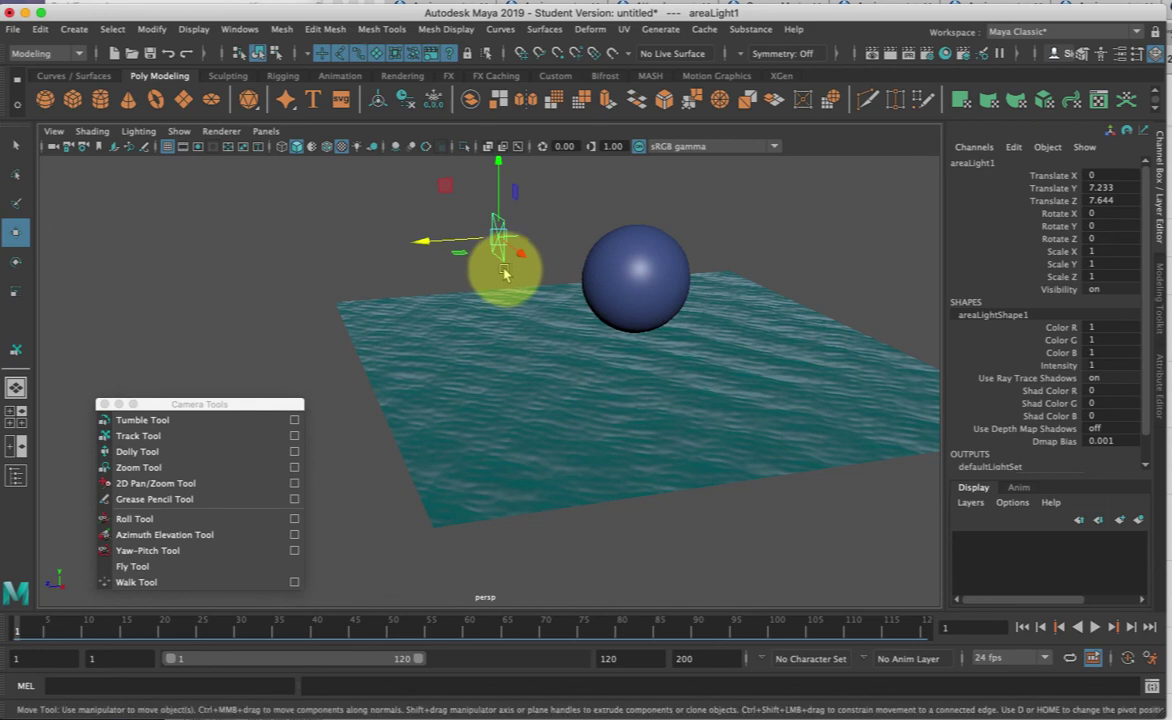
{"action": "key", "text": "e"}
{"action": "left_click_drag", "start_coordinate": [495, 196], "coordinate": [576, 167]}
Step: Move the sphere away from the area light along the Z axis to about -8.161
{"action": "left_click", "coordinate": [632, 266]}
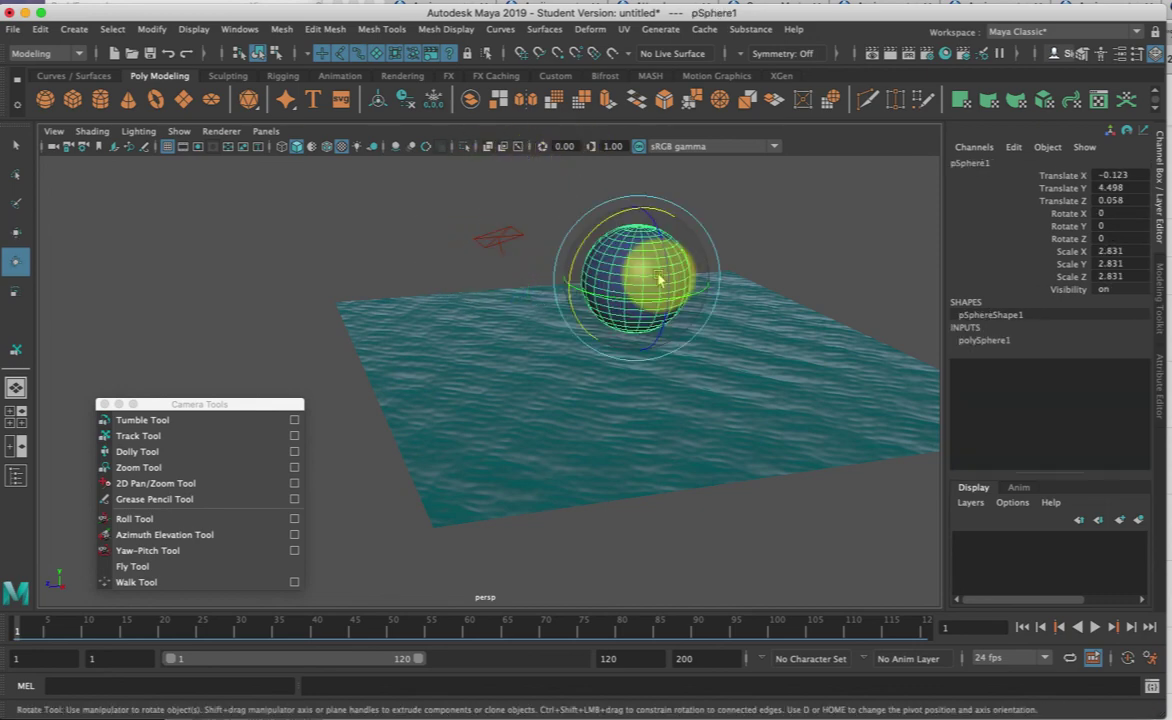
{"action": "key", "text": "w"}
{"action": "middle_click_drag", "start_coordinate": [566, 290], "coordinate": [714, 270]}
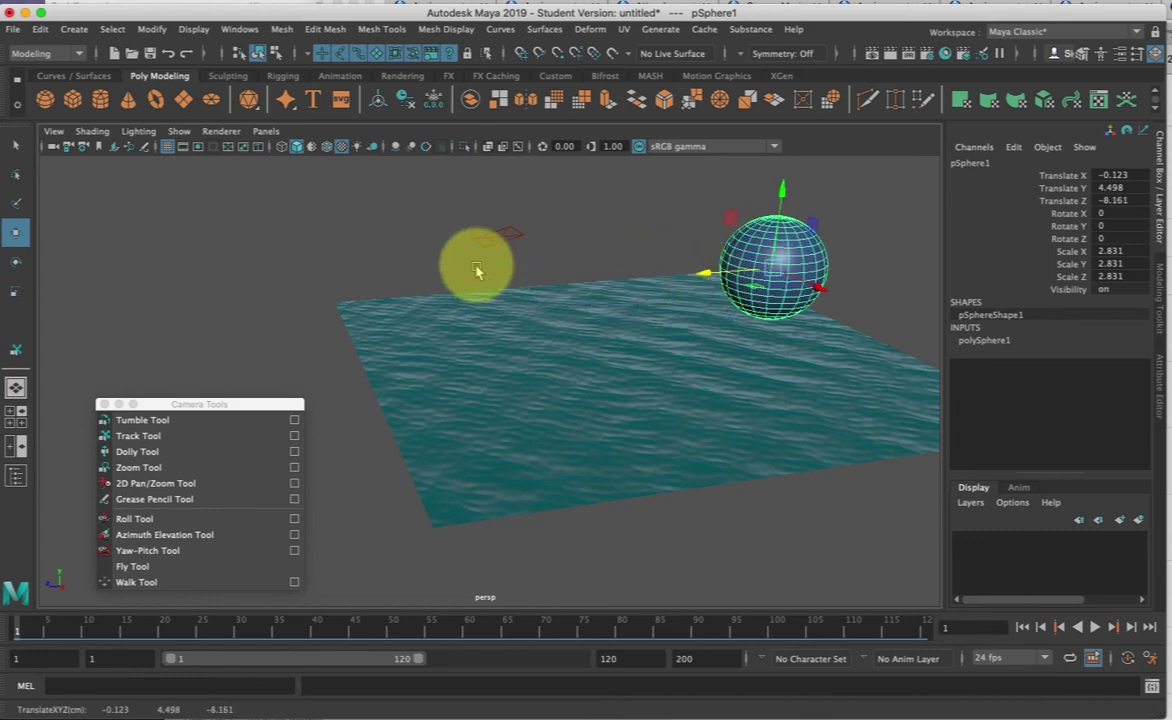
Step: Scale the area light uniformly to about 4.459 and raise it to about 11.951 in Y
{"action": "left_click", "coordinate": [499, 238]}
{"action": "key", "text": "r"}
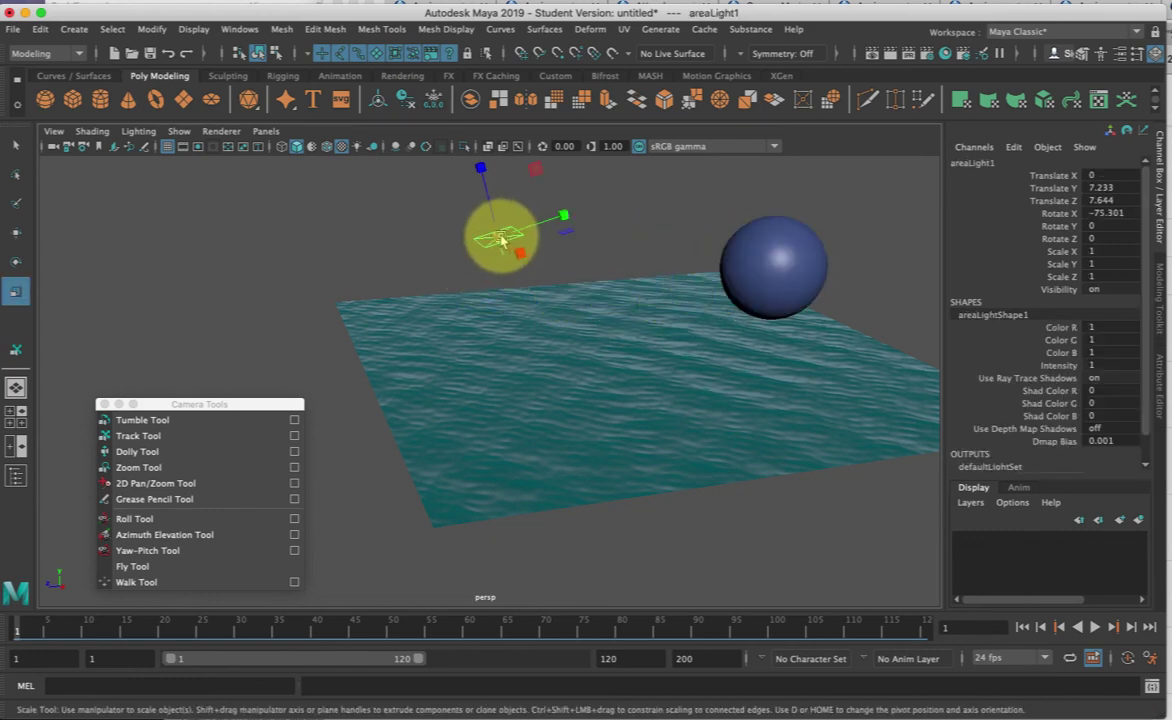
{"action": "left_click_drag", "start_coordinate": [499, 238], "coordinate": [647, 254]}
{"action": "key", "text": "w"}
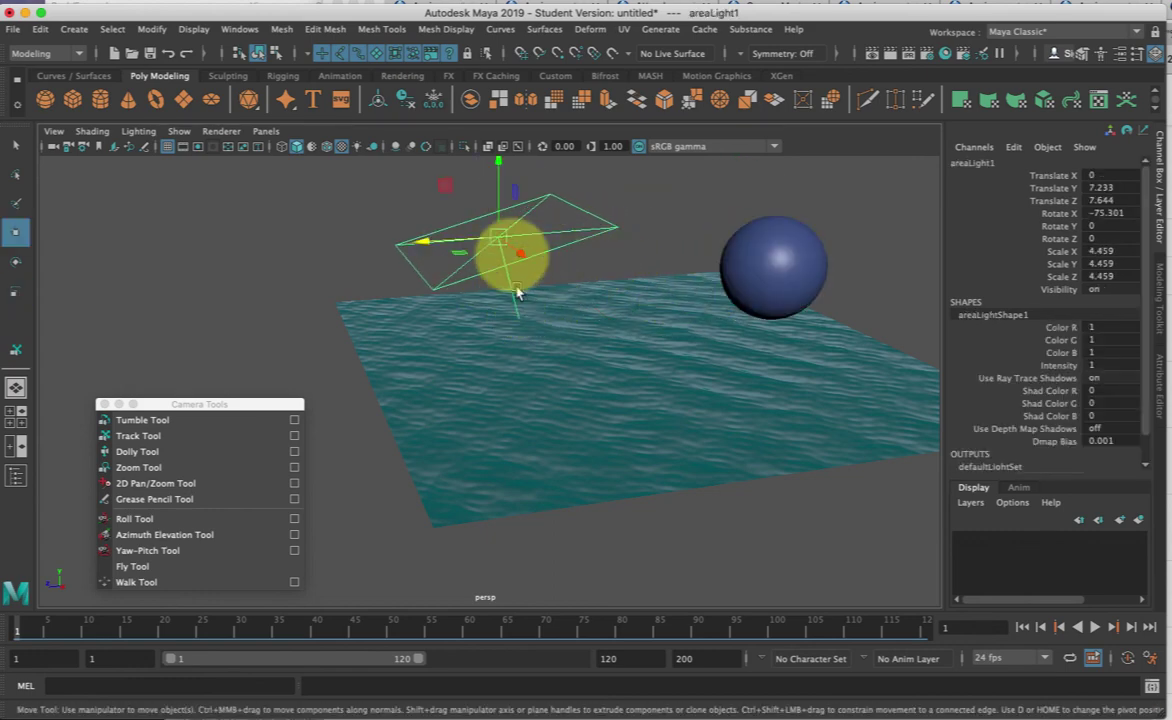
{"action": "left_click_drag", "start_coordinate": [498, 189], "coordinate": [471, 79]}
Step: Frame the light, sphere and ocean plane together, render the scene to examine it, and close the Render View
{"action": "left_click_drag", "start_coordinate": [595, 378], "coordinate": [622, 310], "text": "alt"}
{"action": "left_click", "coordinate": [229, 424]}
{"action": "left_click_drag", "start_coordinate": [500, 320], "coordinate": [610, 424]}
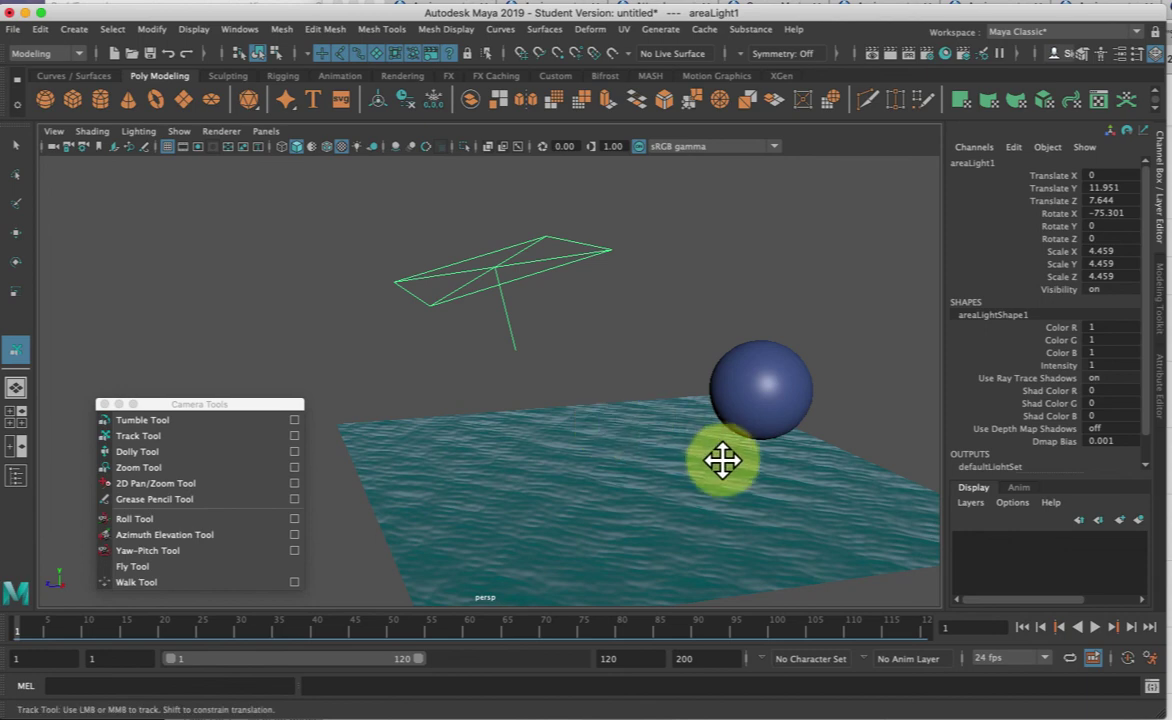
{"action": "right_click_drag", "start_coordinate": [722, 460], "coordinate": [702, 438], "text": "alt"}
{"action": "left_click_drag", "start_coordinate": [701, 438], "coordinate": [683, 405]}
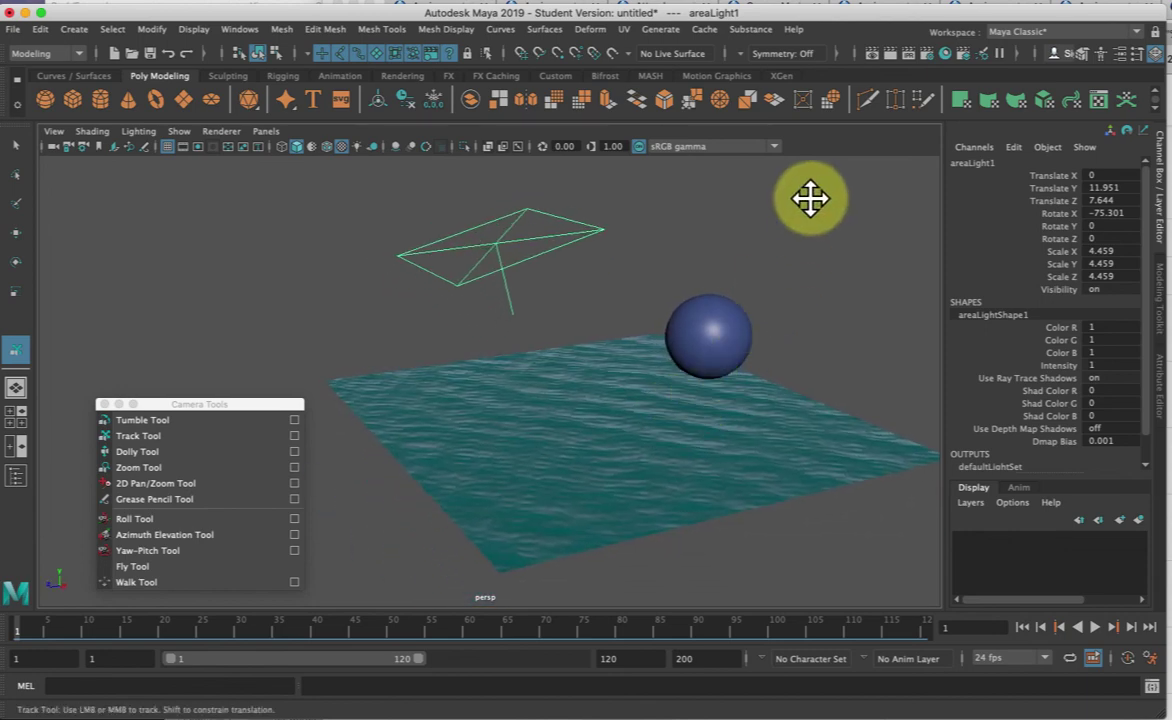
{"action": "key", "text": "q"}
{"action": "left_click", "coordinate": [880, 56]}
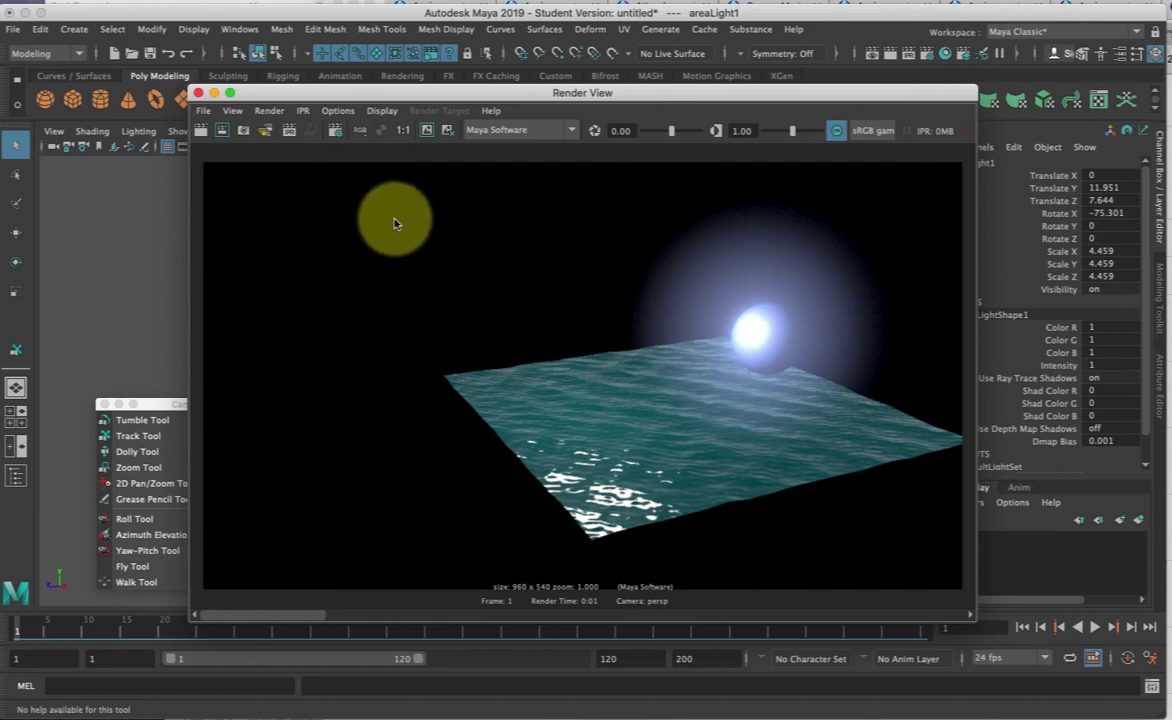
{"action": "left_click", "coordinate": [199, 94]}
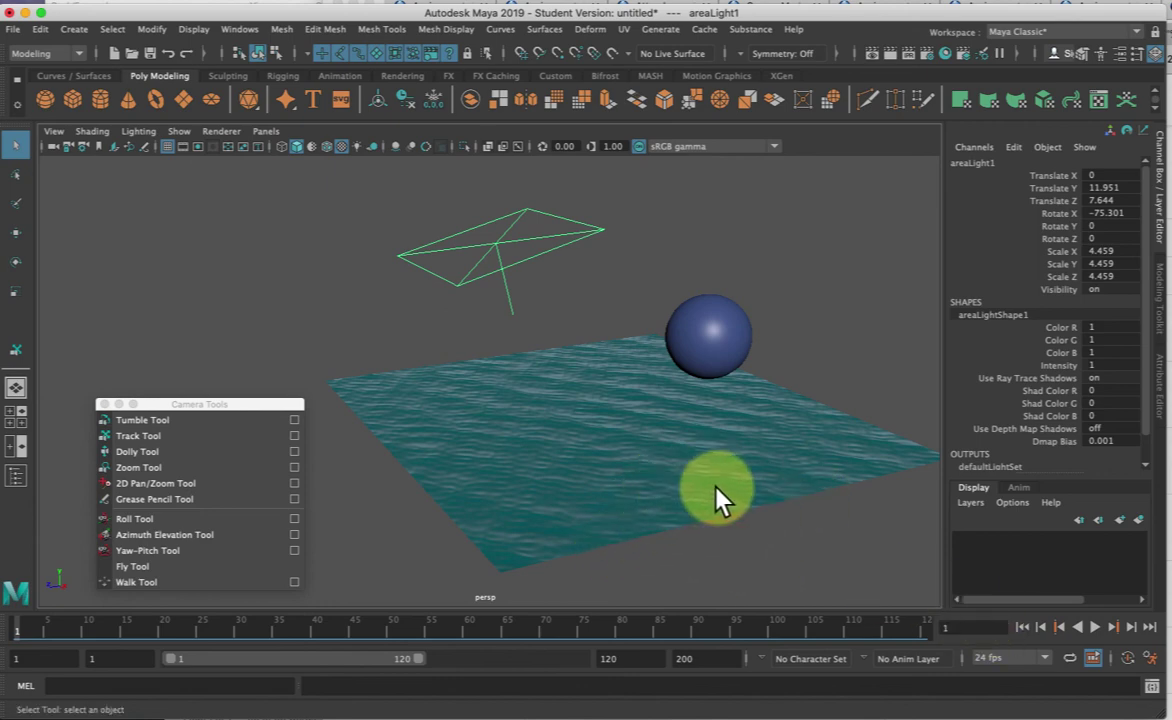
Step: Switch the viewport to scene lighting and play the ocean animation, stopping at frame 39
{"action": "key", "text": "7"}
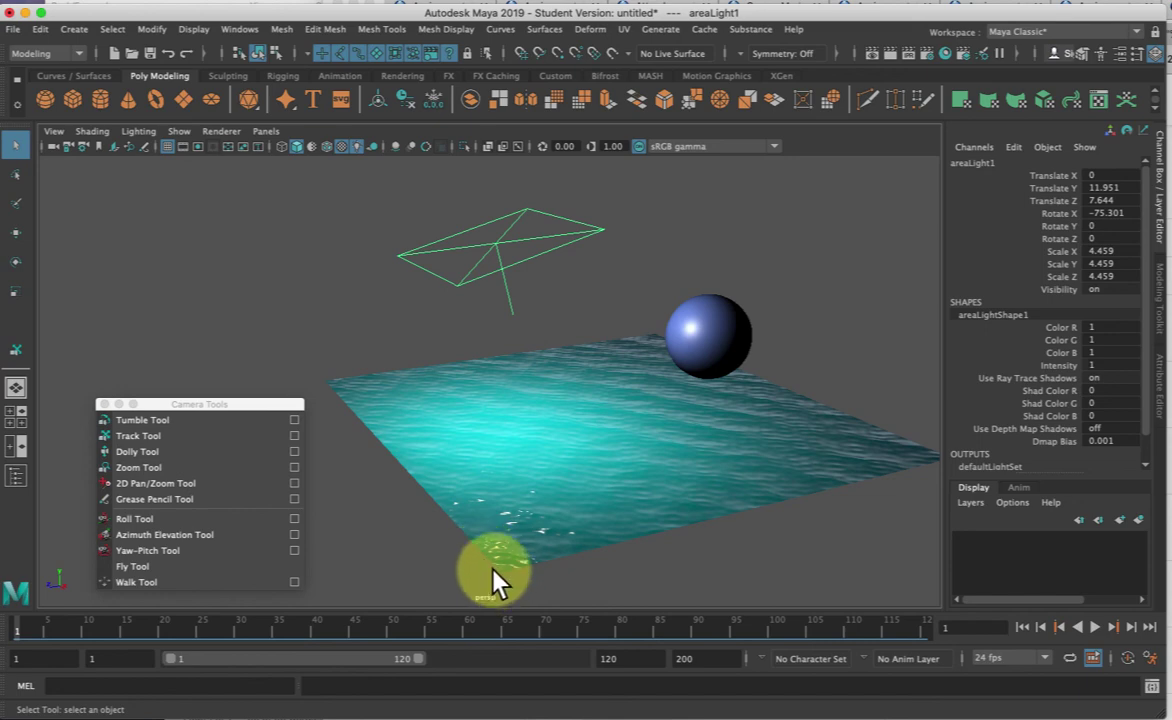
{"action": "left_click", "coordinate": [1095, 627]}
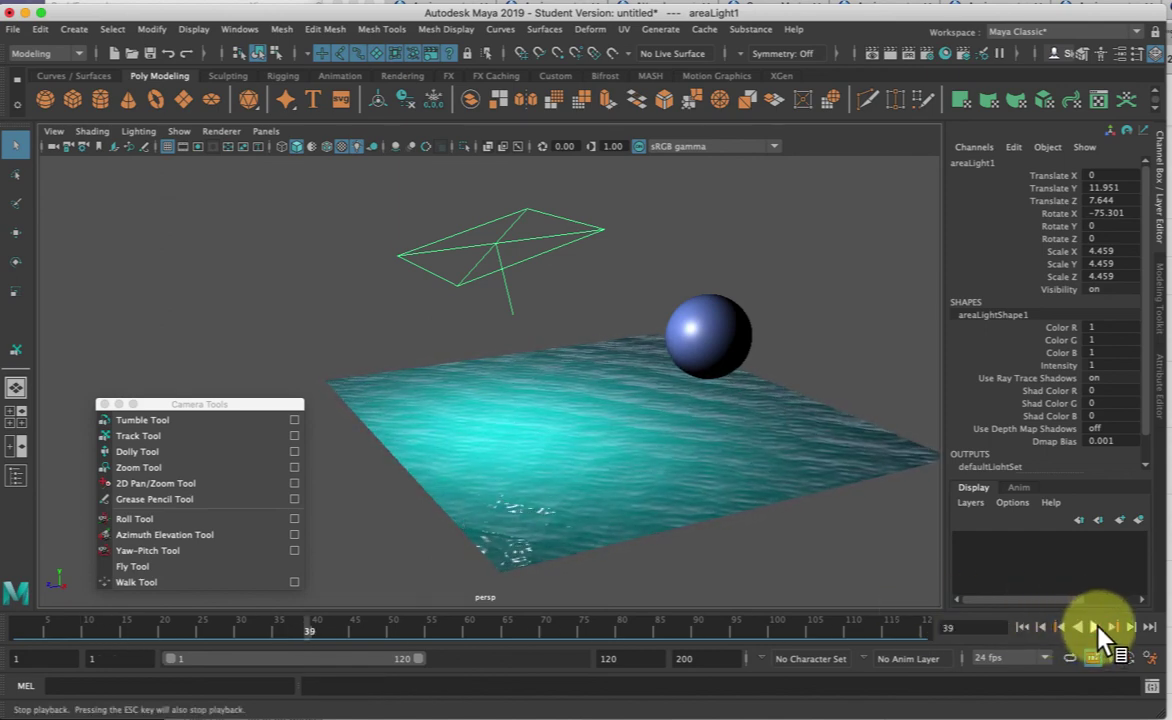
{"action": "left_click", "coordinate": [1097, 628]}
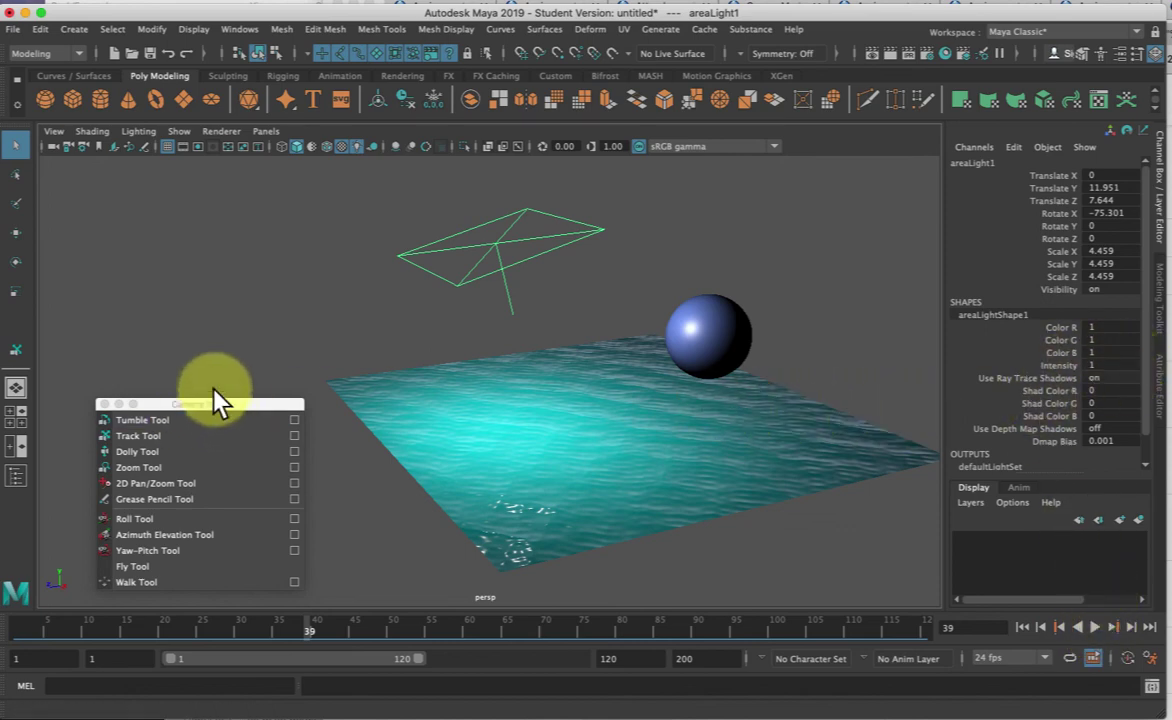